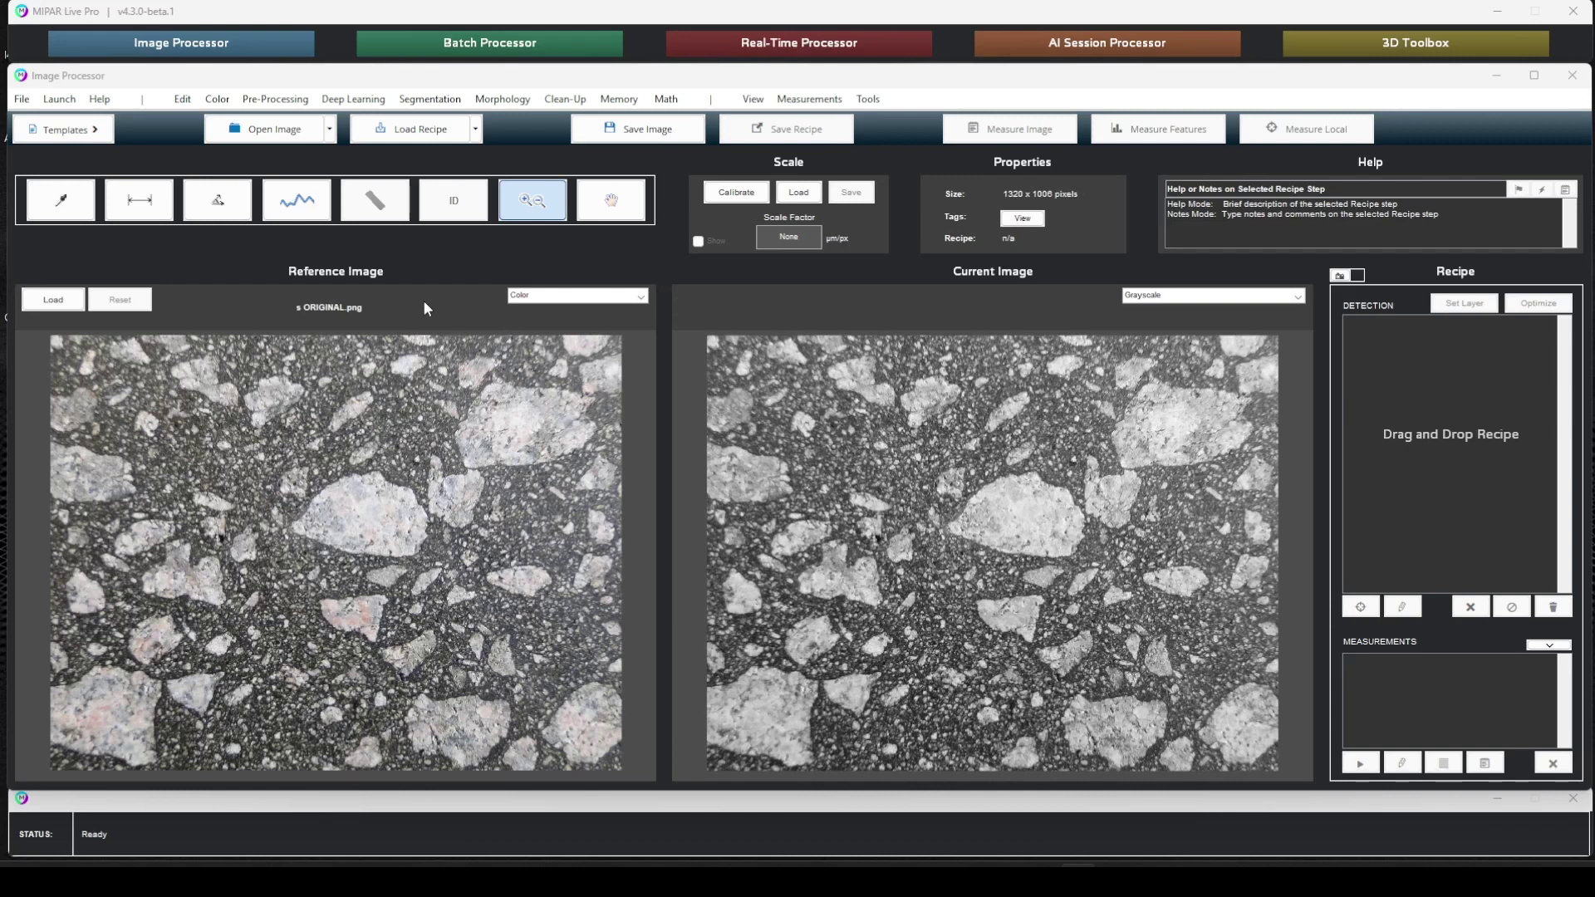
- Load the recent asphalt recipe to overlay Coarse (red) and Fine (green) layers
click(476, 129)
click(453, 148)
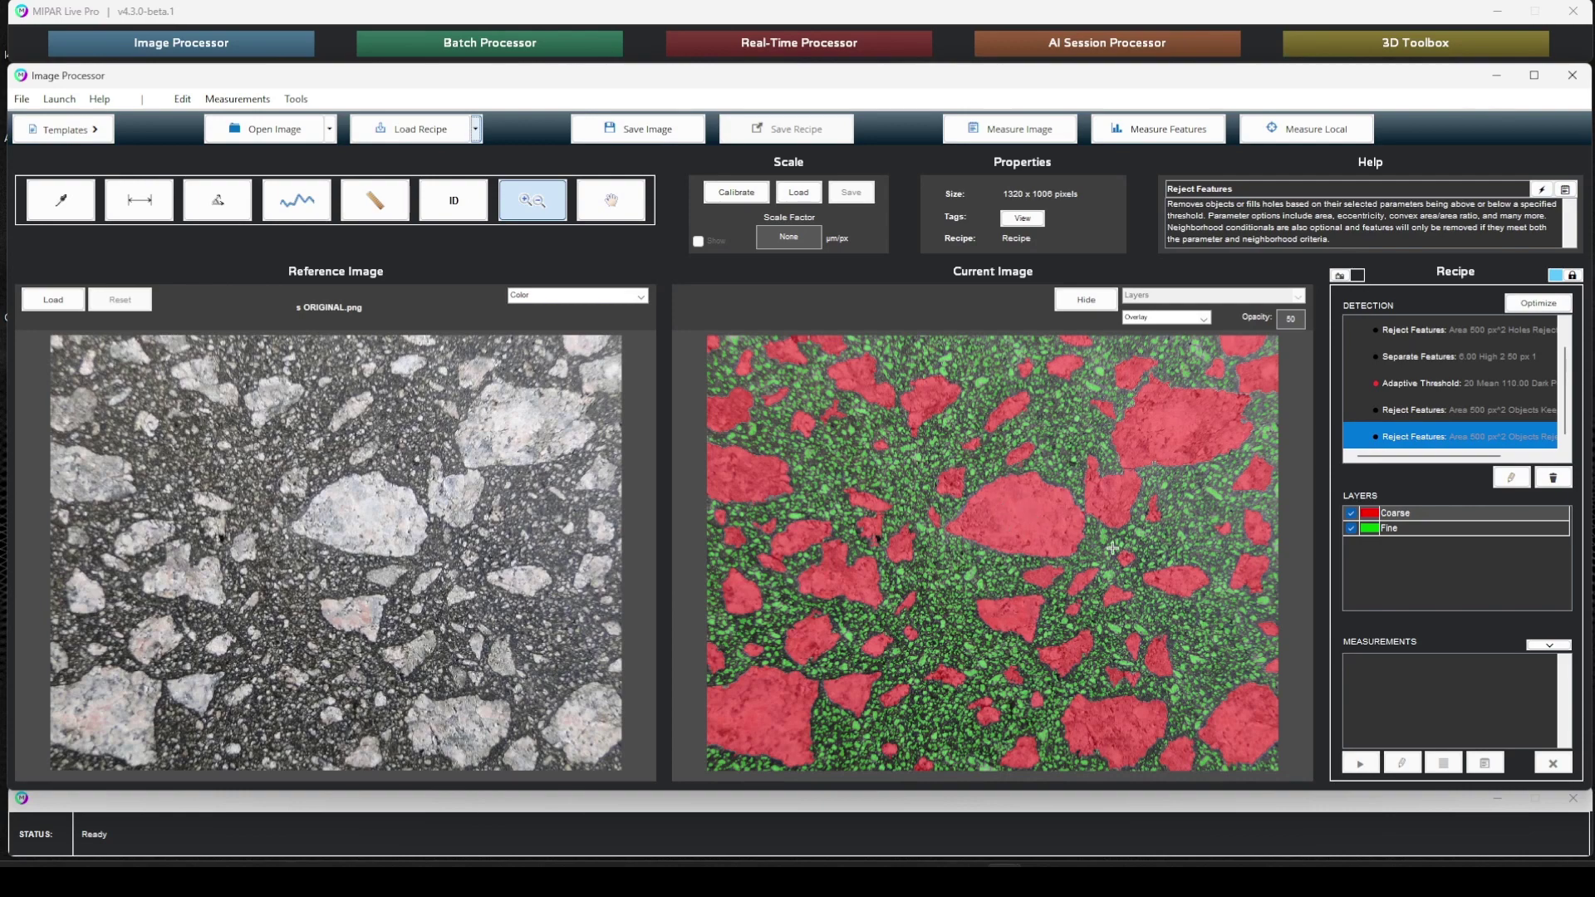
- Expand the recipe and start Feature Measurements on the Coarse layer
click(1571, 275)
click(810, 99)
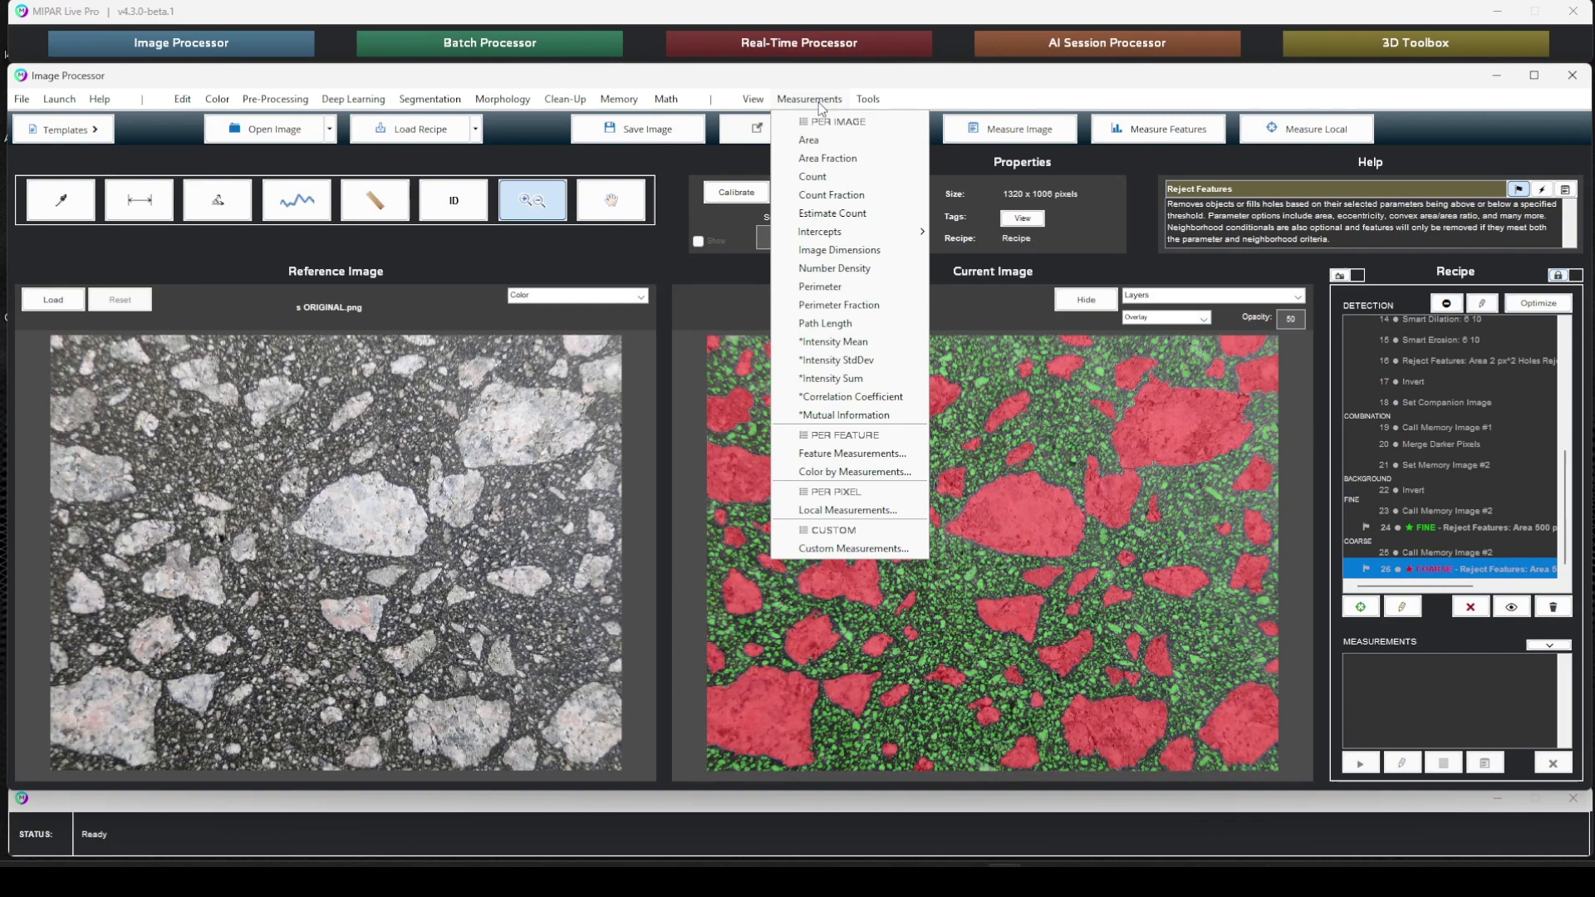
click(843, 455)
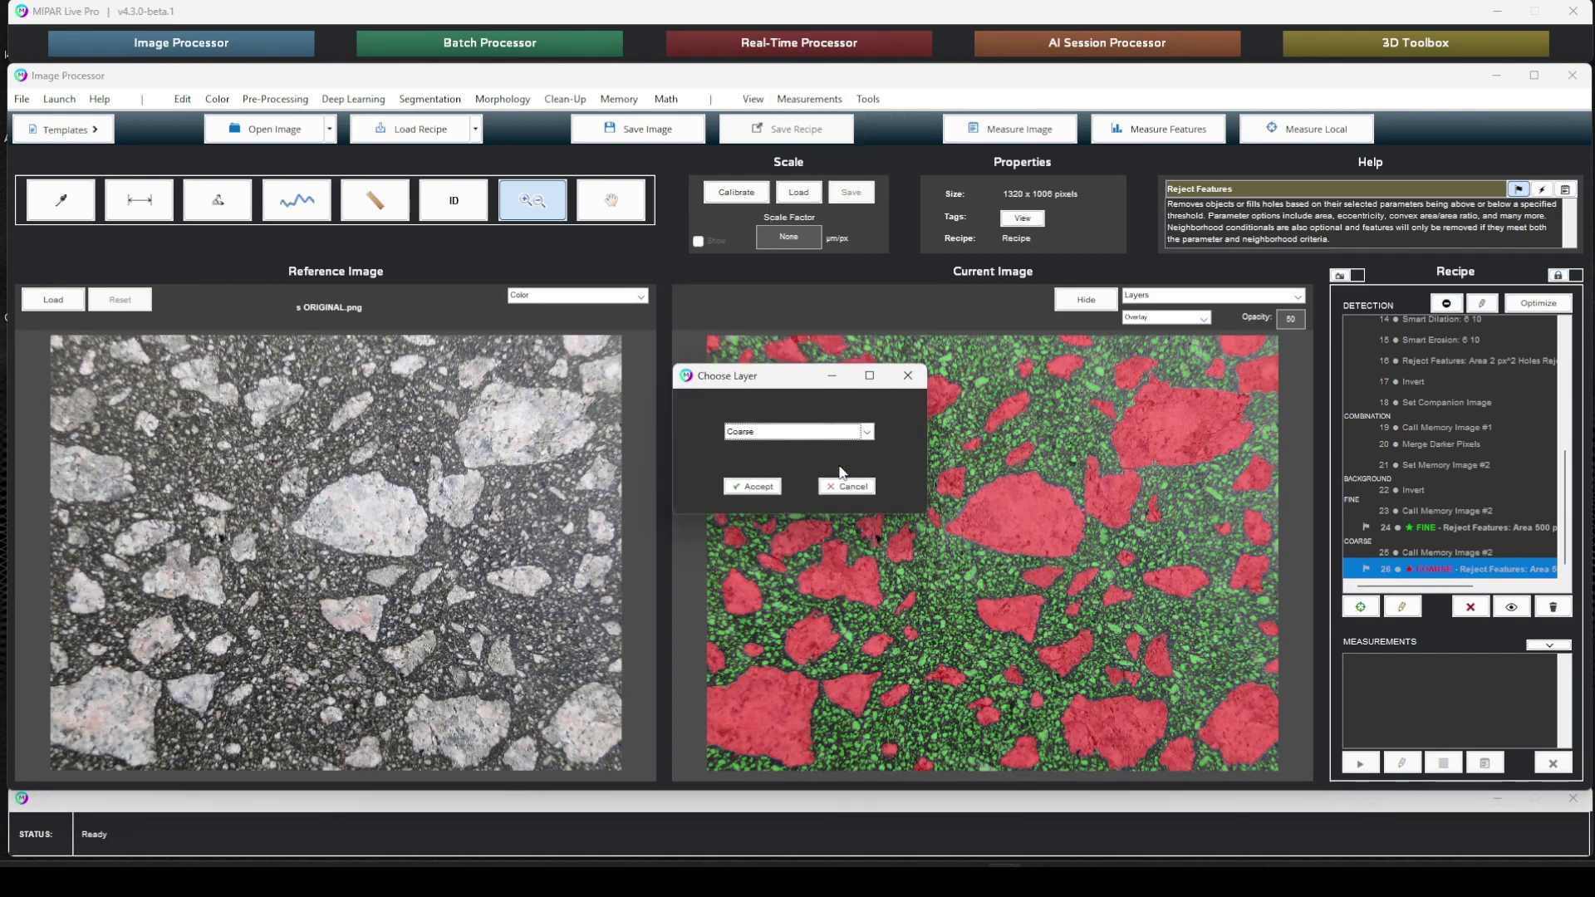
click(761, 489)
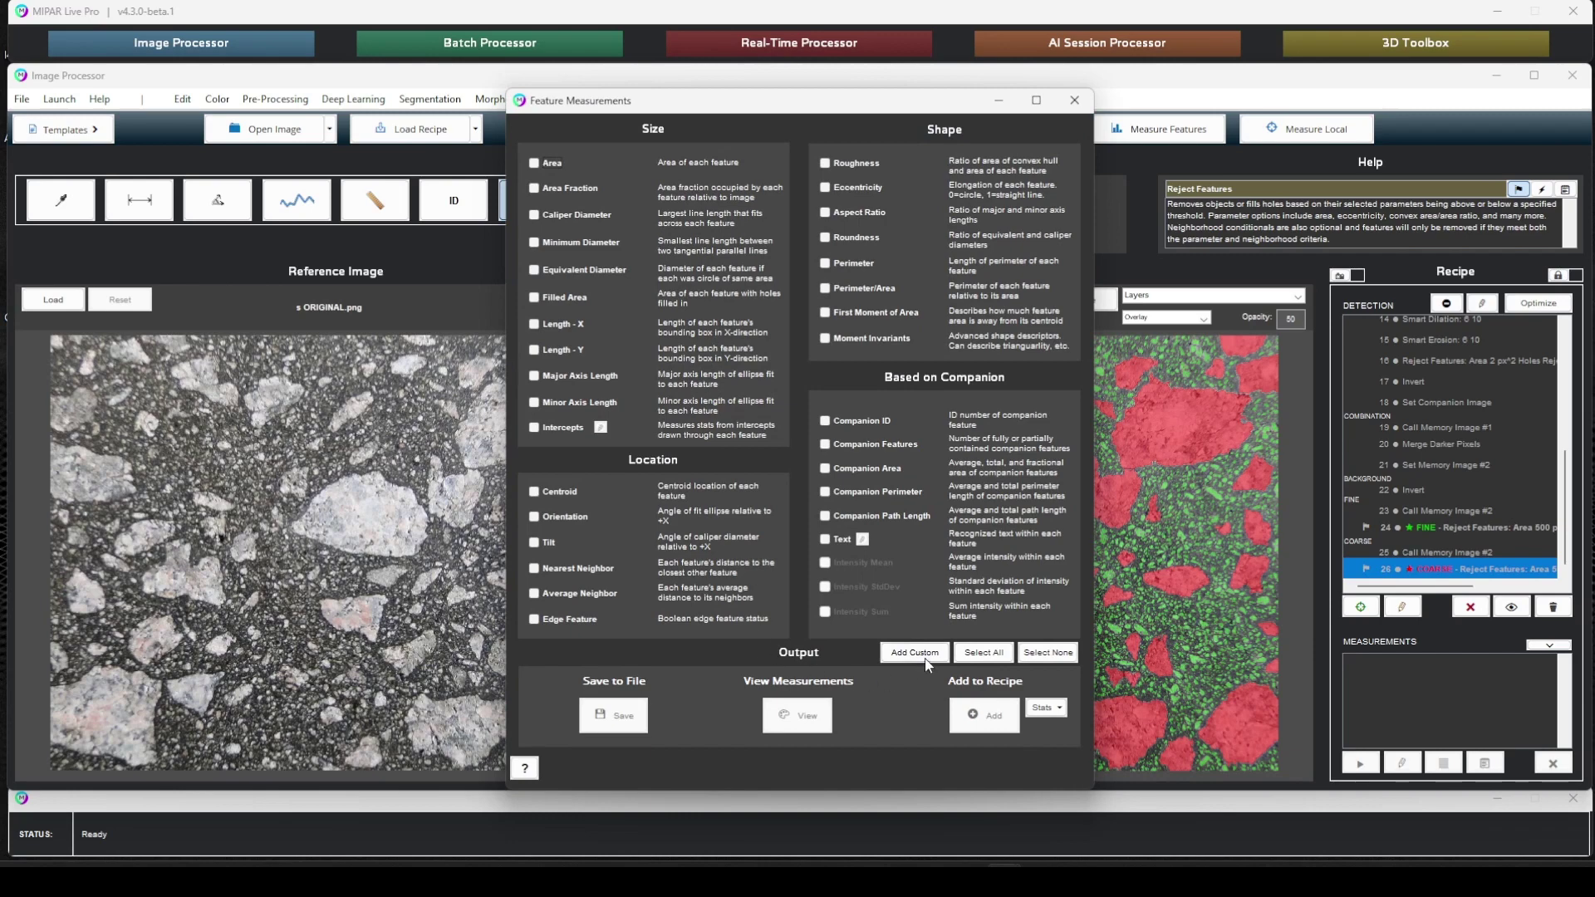
- Delete the existing Custom Aspect Ratio custom measurement
click(926, 659)
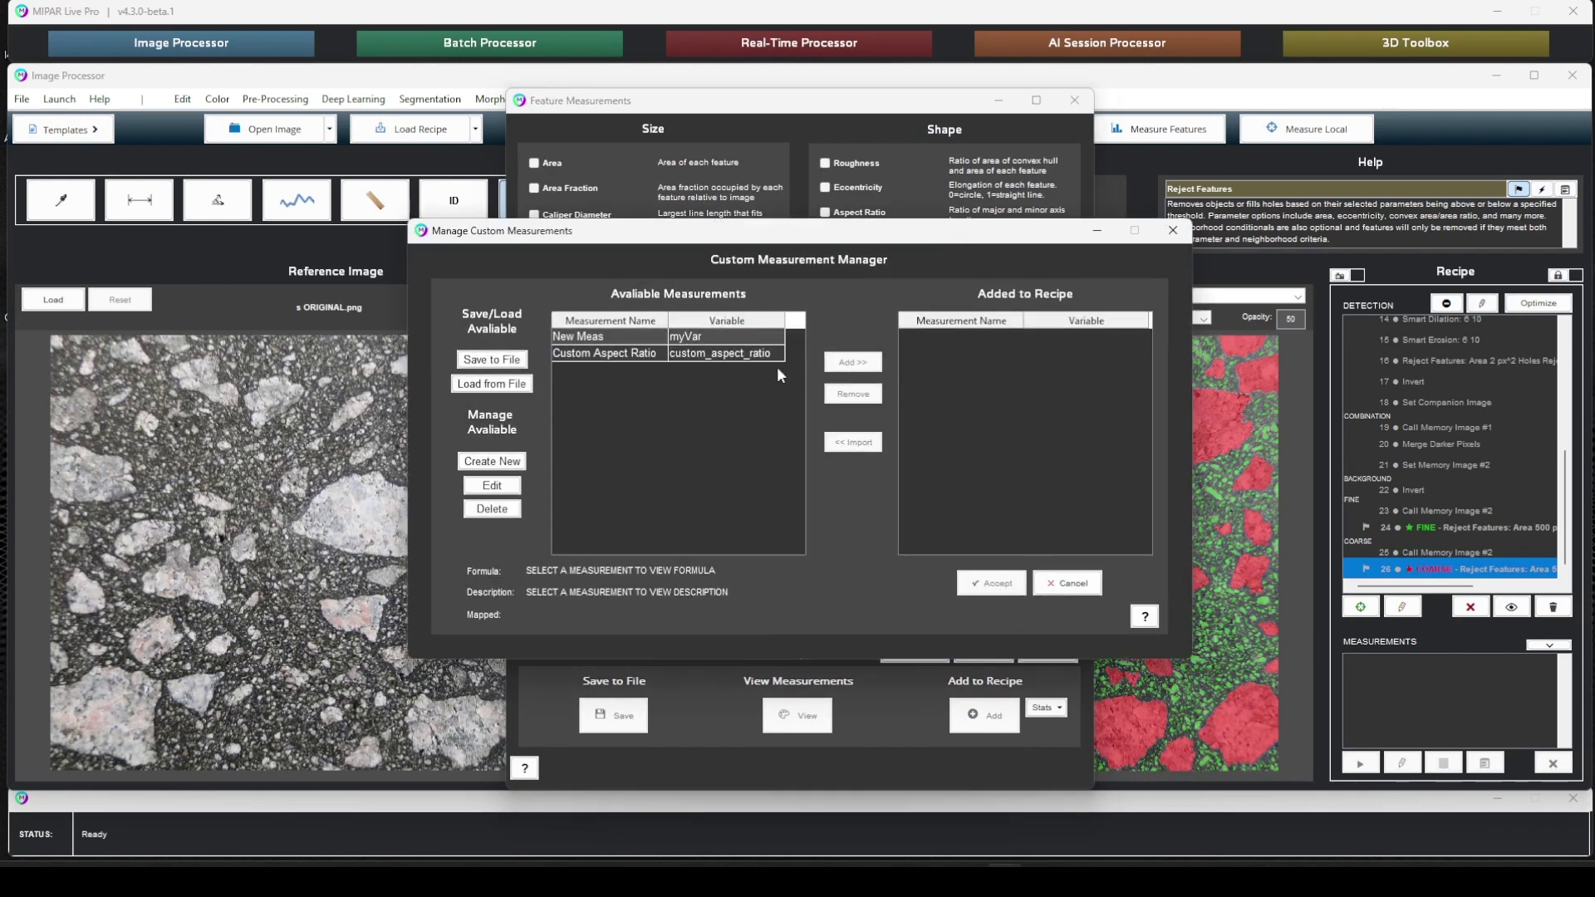
click(709, 352)
click(491, 510)
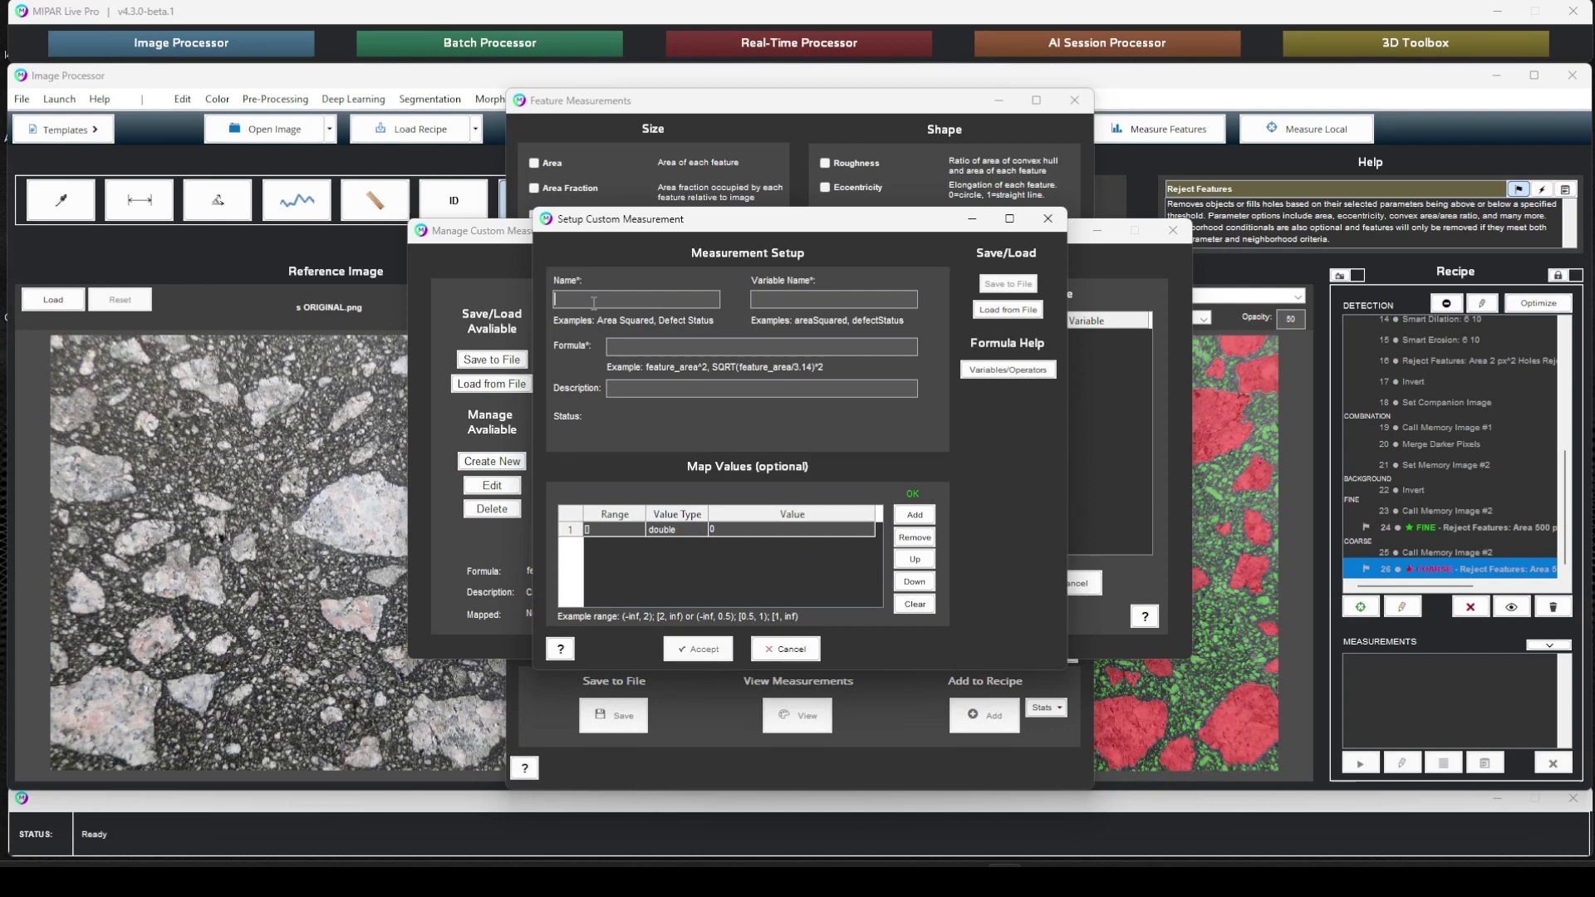
- Enter 'Custom Aspect Ratio' as the name and custom_aspect_ratio as the variable name
text(Custom Aspect Ratio)
click(581, 335)
click(772, 296)
text(custom_aspect)
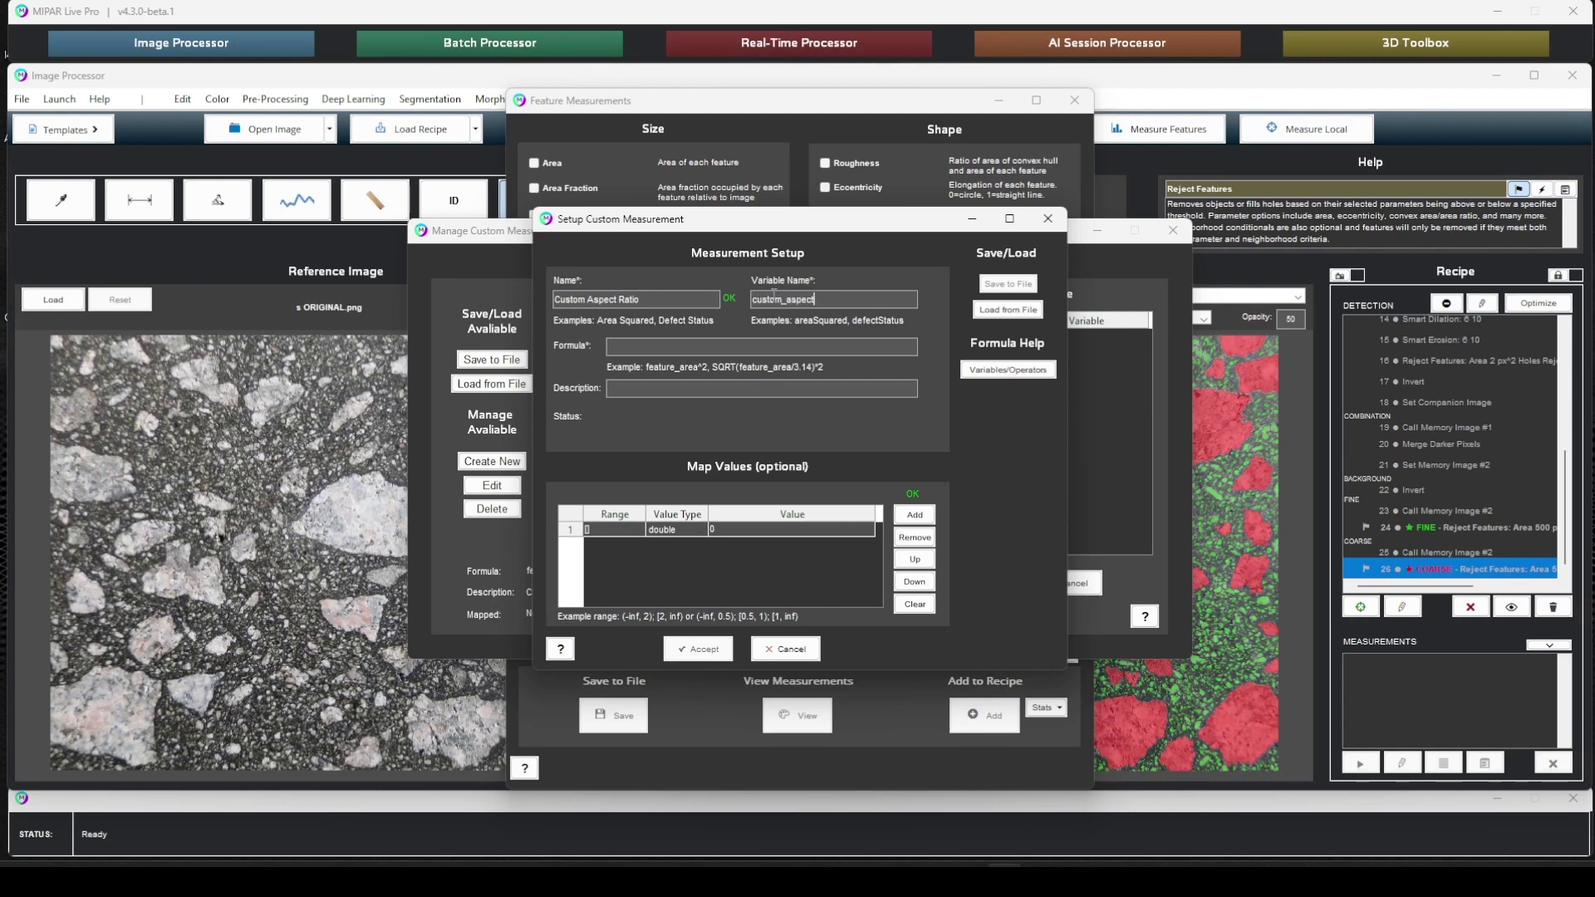
text(_ratio)
key(Tab)
- Show the Formula Operators and Variables reference beside the measurement setup window
click(1030, 371)
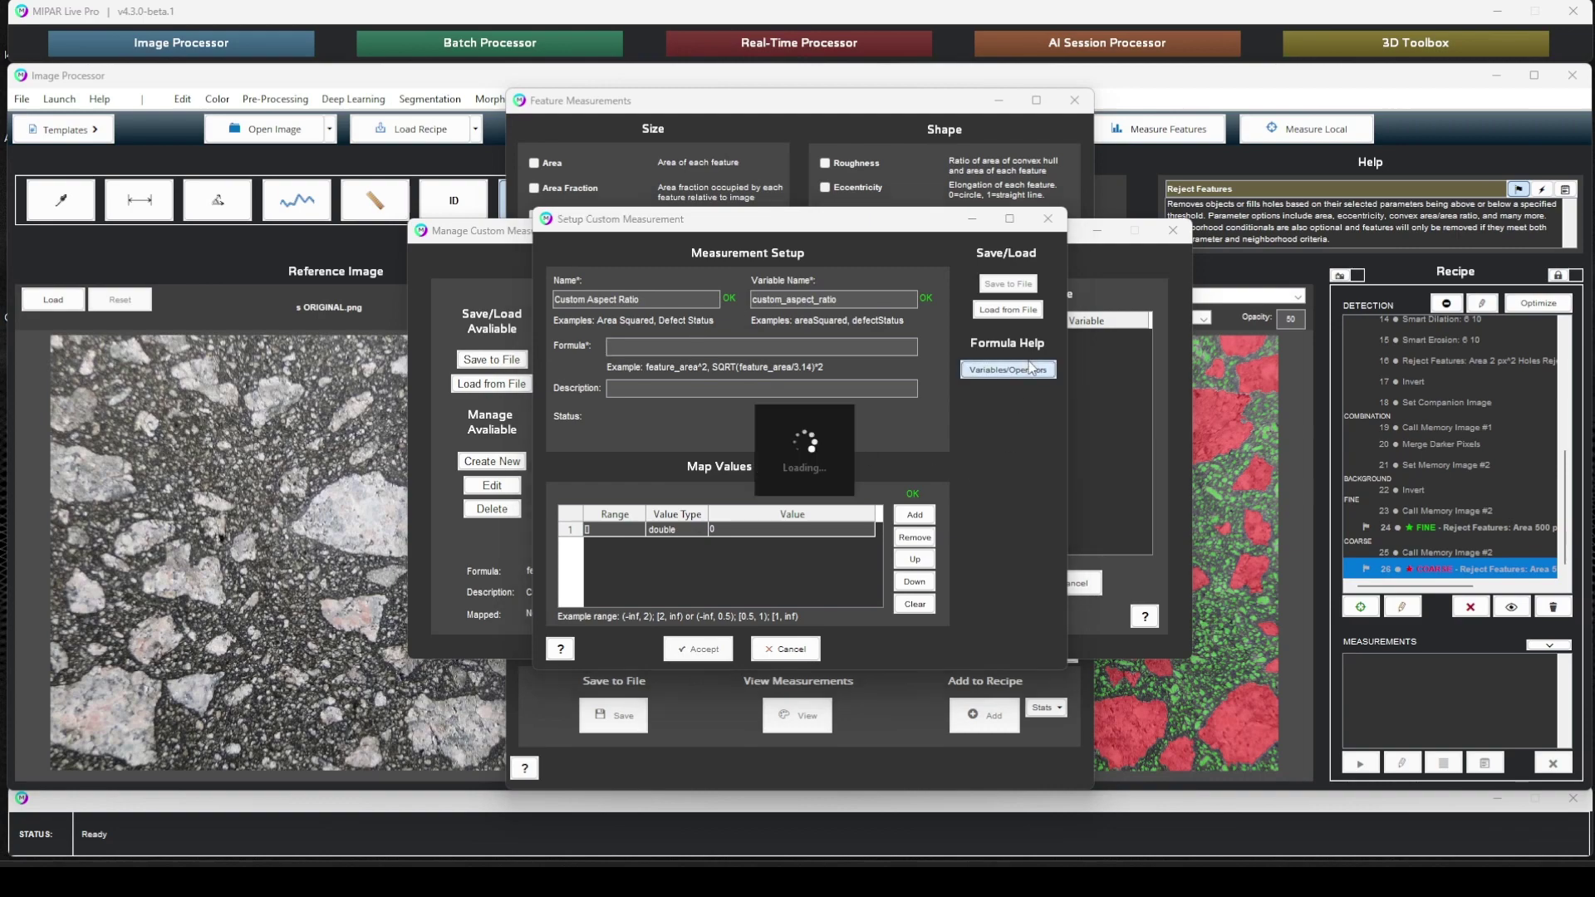
drag(871, 245, 1201, 257)
drag(743, 227, 356, 245)
- Browse the Measurement variables list for Caliper Diameter while focusing the Formula field
scroll(1080, 415, down, 3)
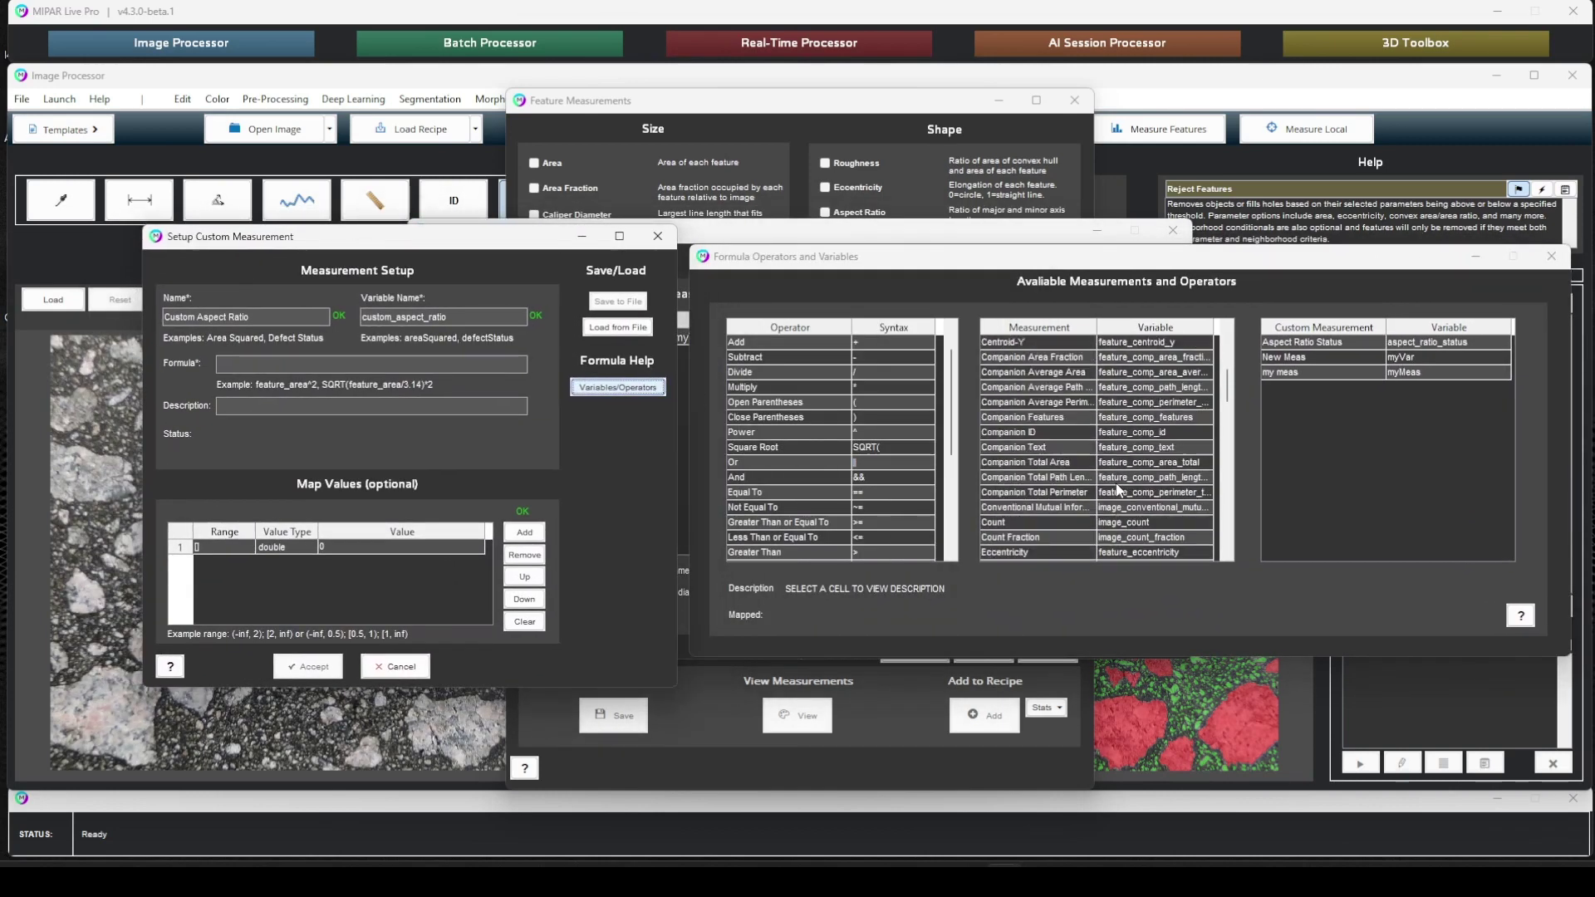
scroll(1079, 415, up, 3)
scroll(822, 440, down, 3)
scroll(809, 447, up, 3)
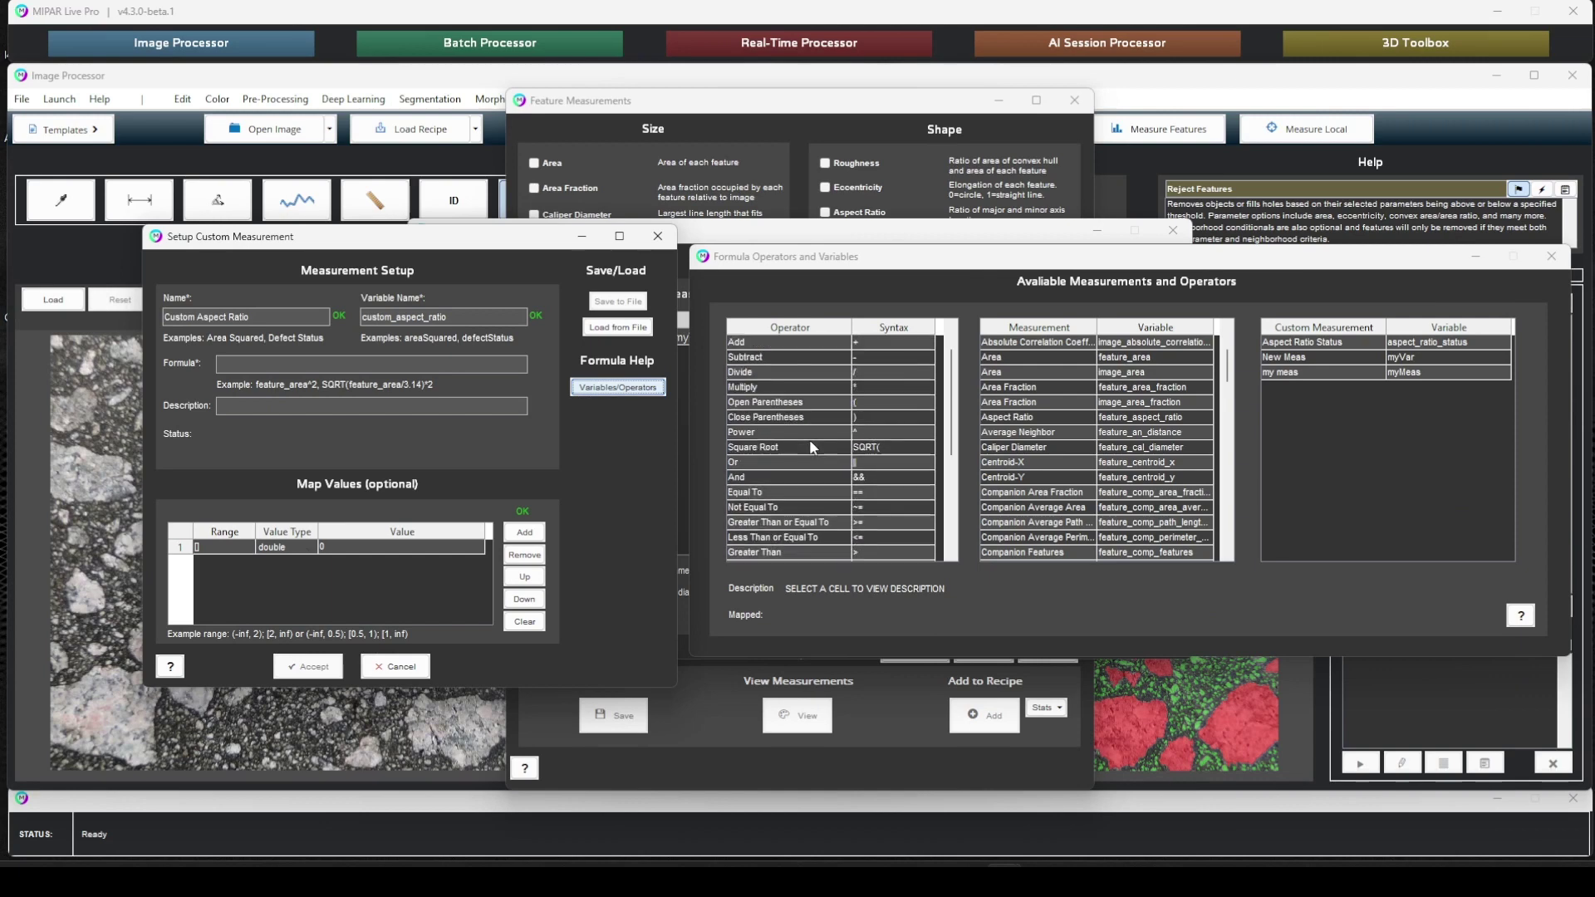
scroll(1096, 440, down, 3)
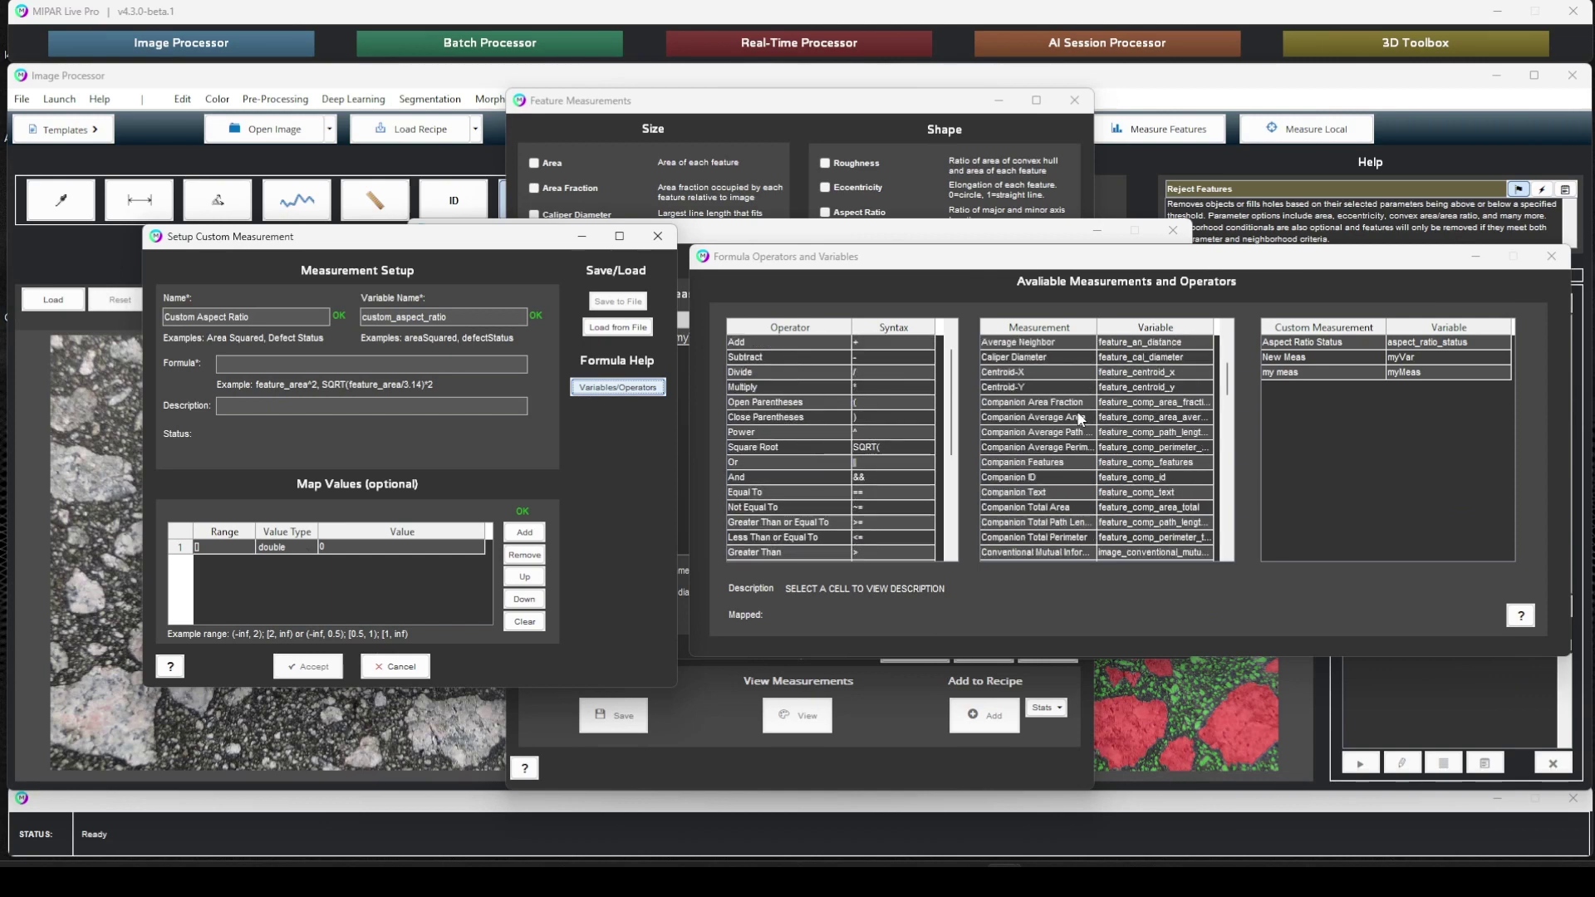
scroll(1097, 440, up, 3)
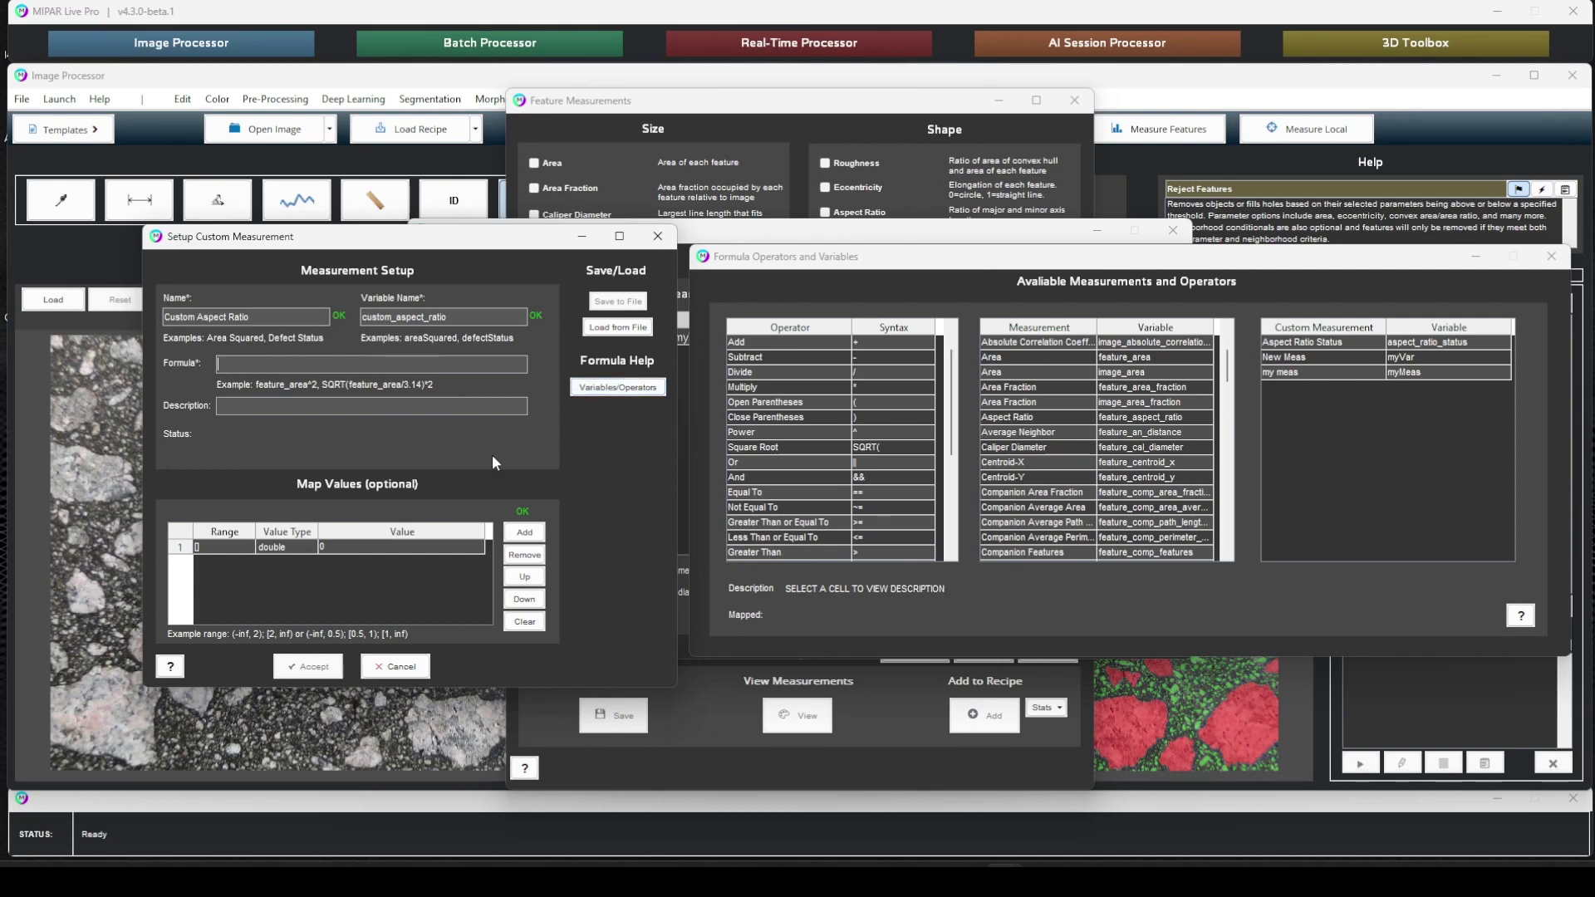
click(294, 371)
scroll(1063, 447, down, 4)
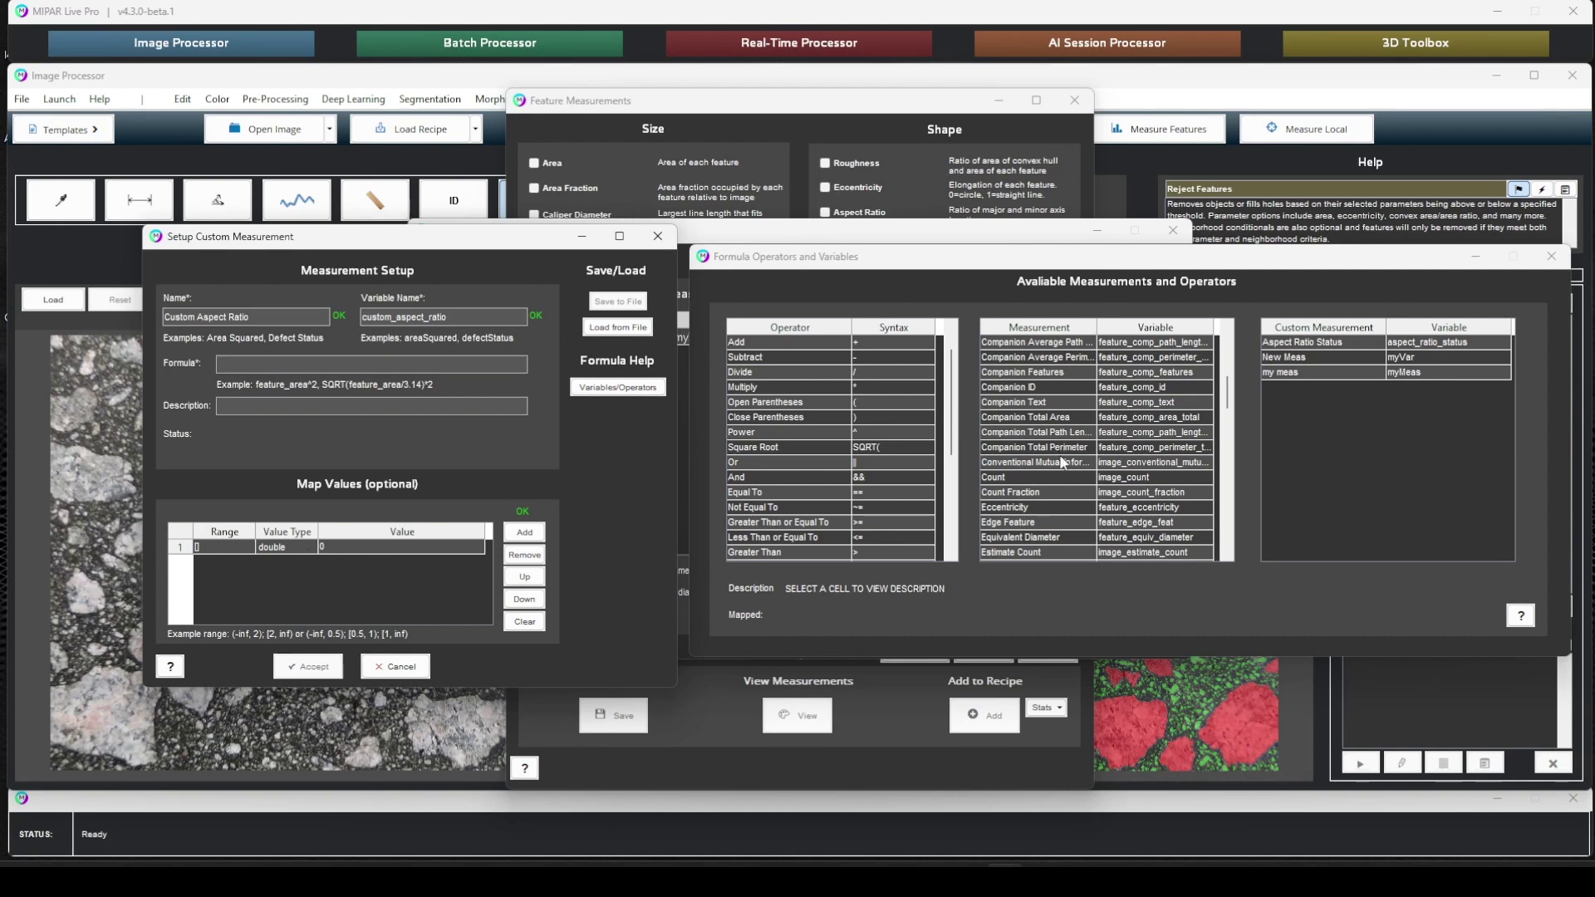
scroll(1065, 475, up, 4)
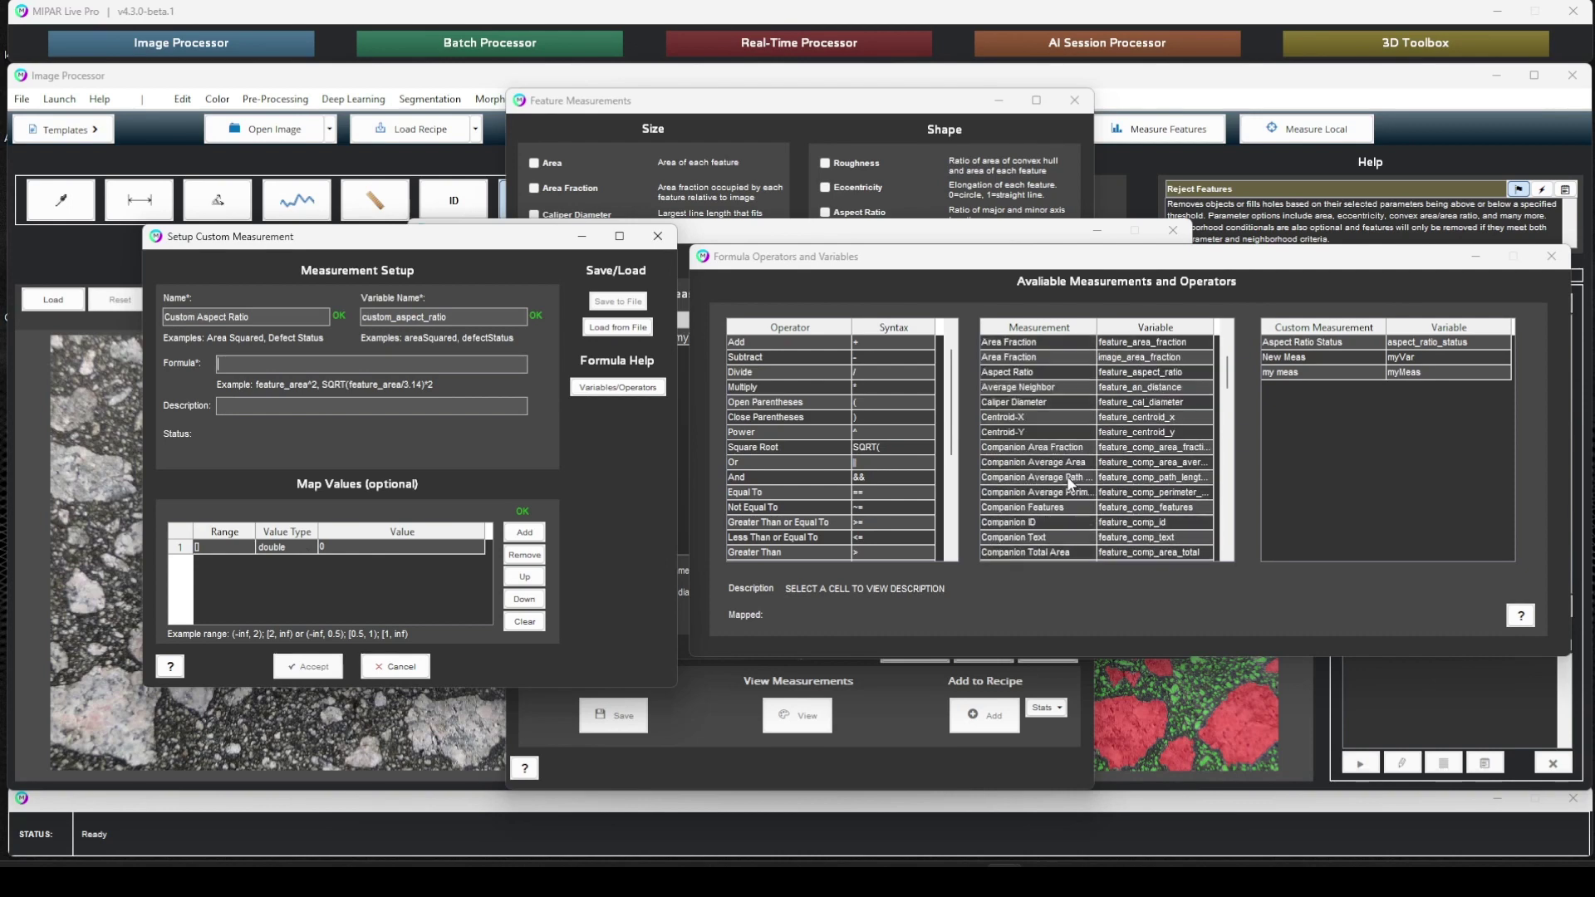
- Enter the formula feature_cal_diameter/feature_min_diameter using the variables reference
click(1030, 449)
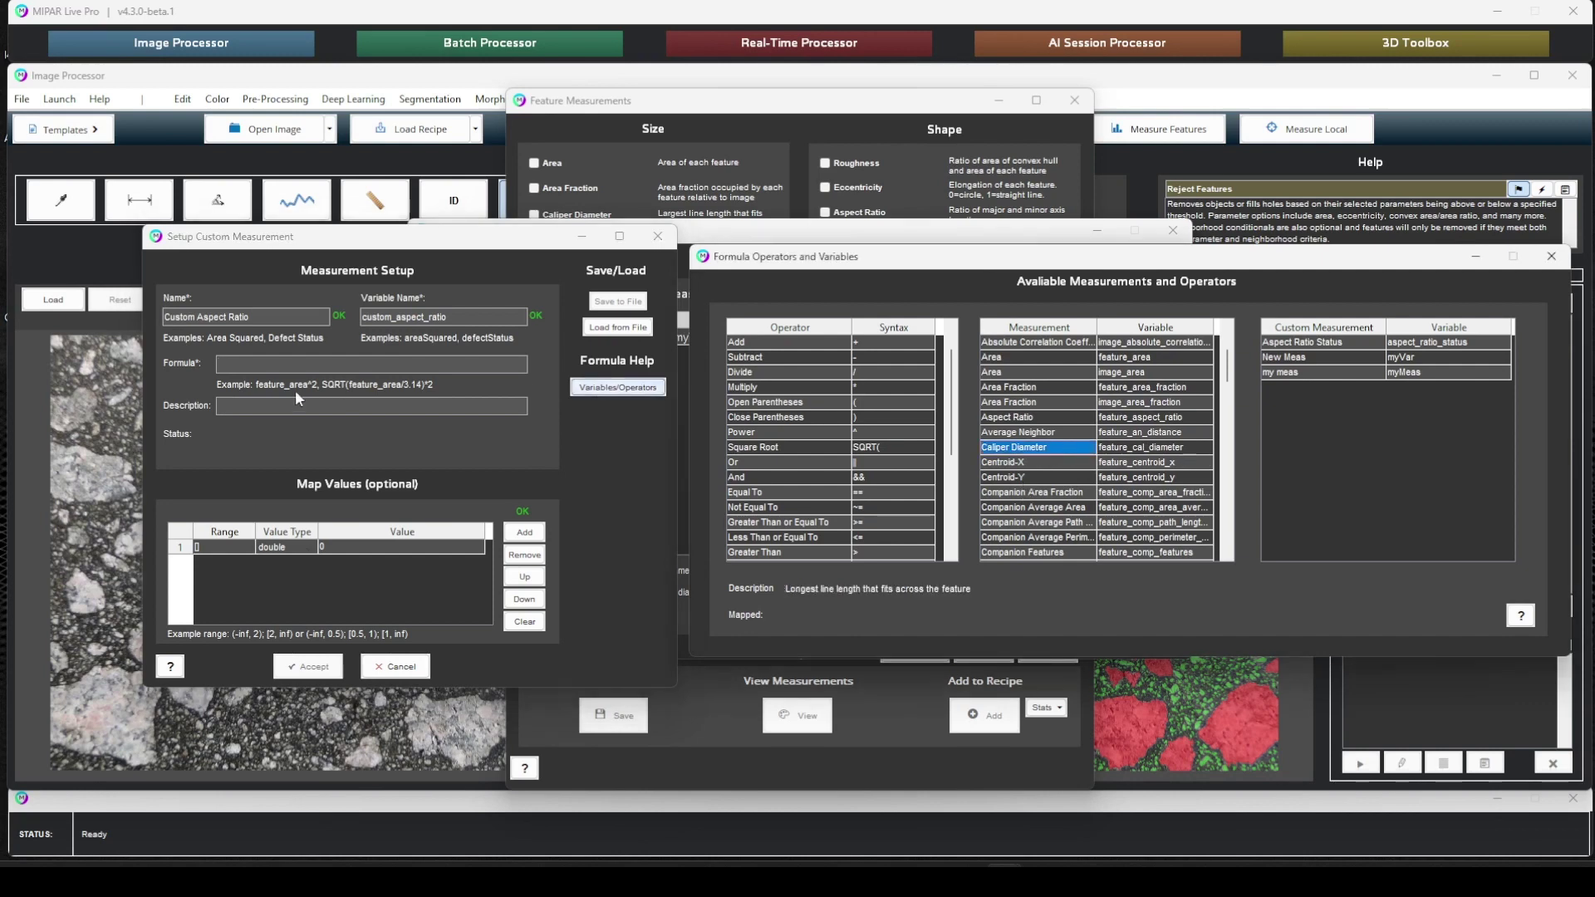
click(286, 366)
text(feat)
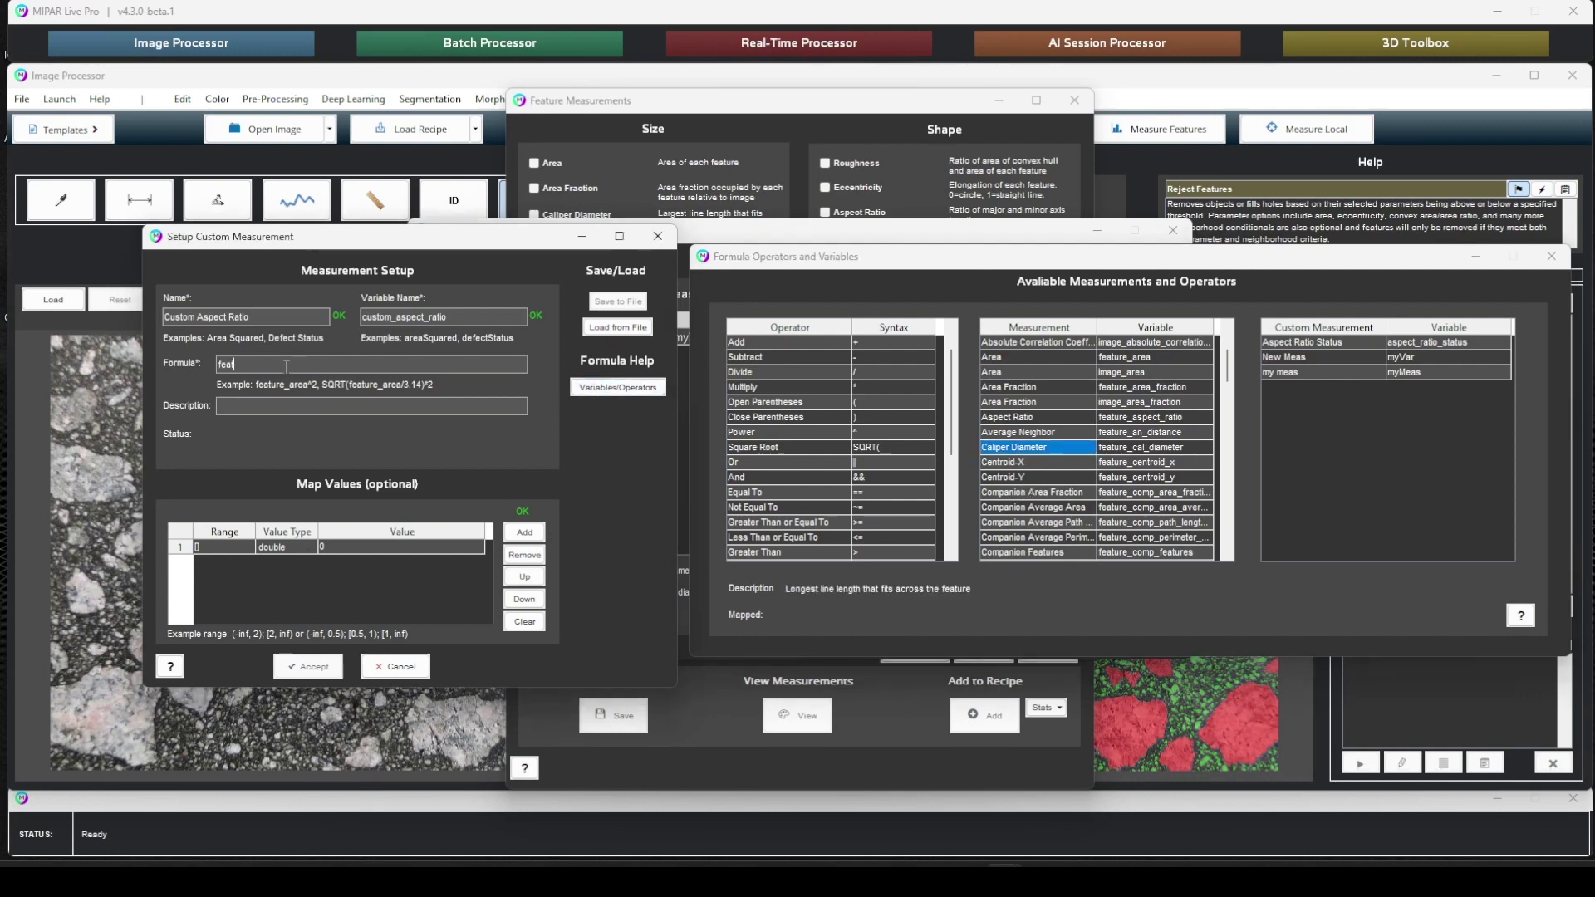
text(ure_cal_diameter/)
scroll(1105, 493, down, 10)
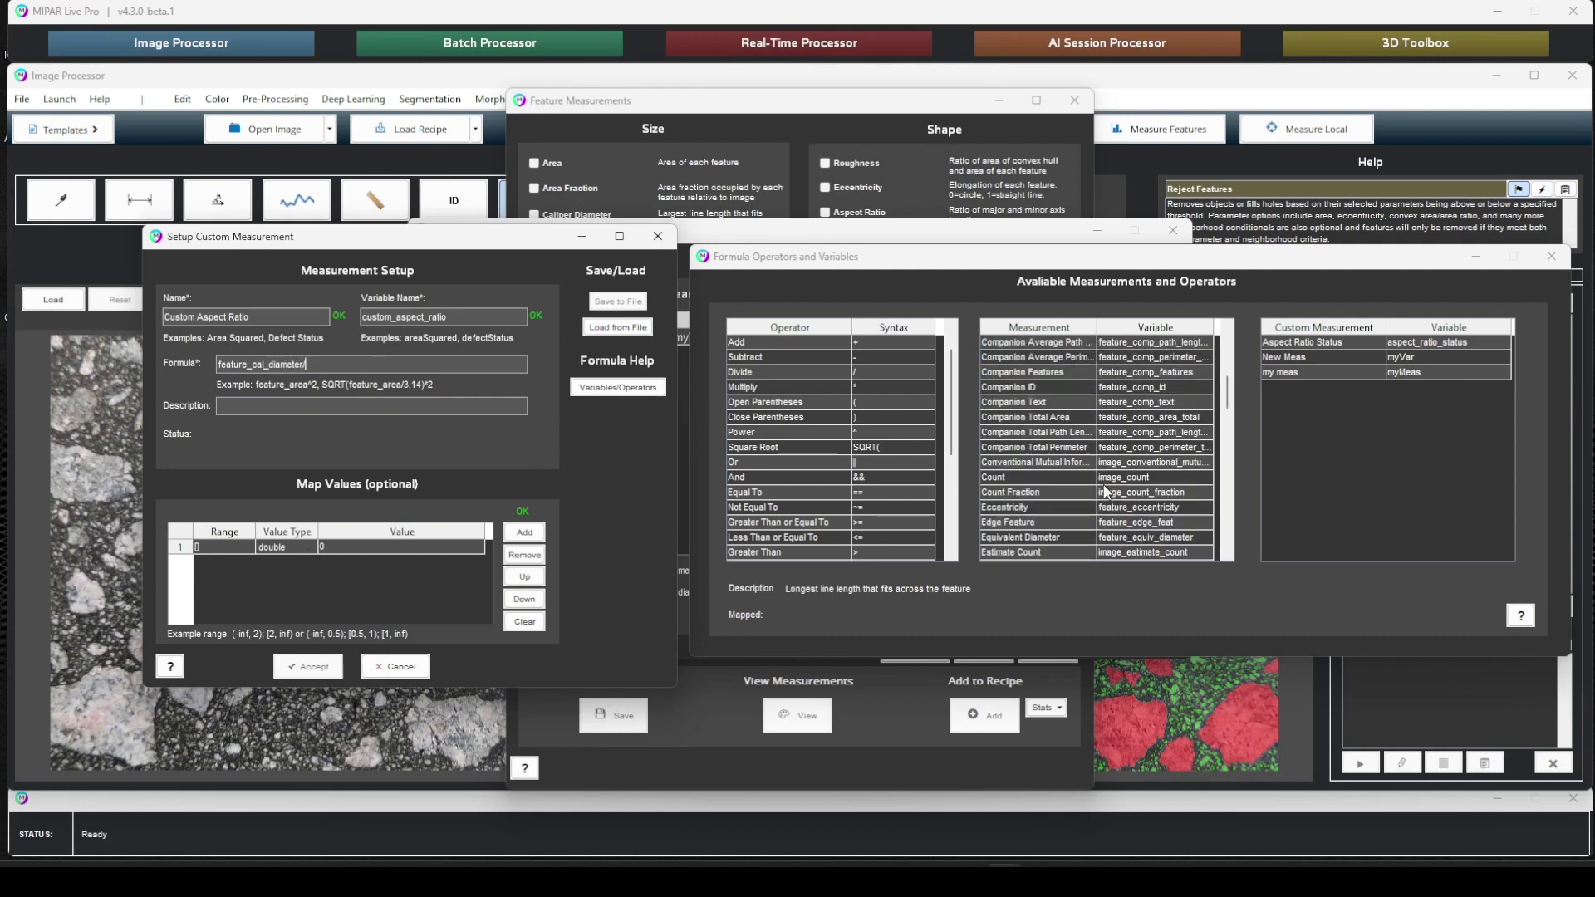
scroll(1059, 482, up, 1)
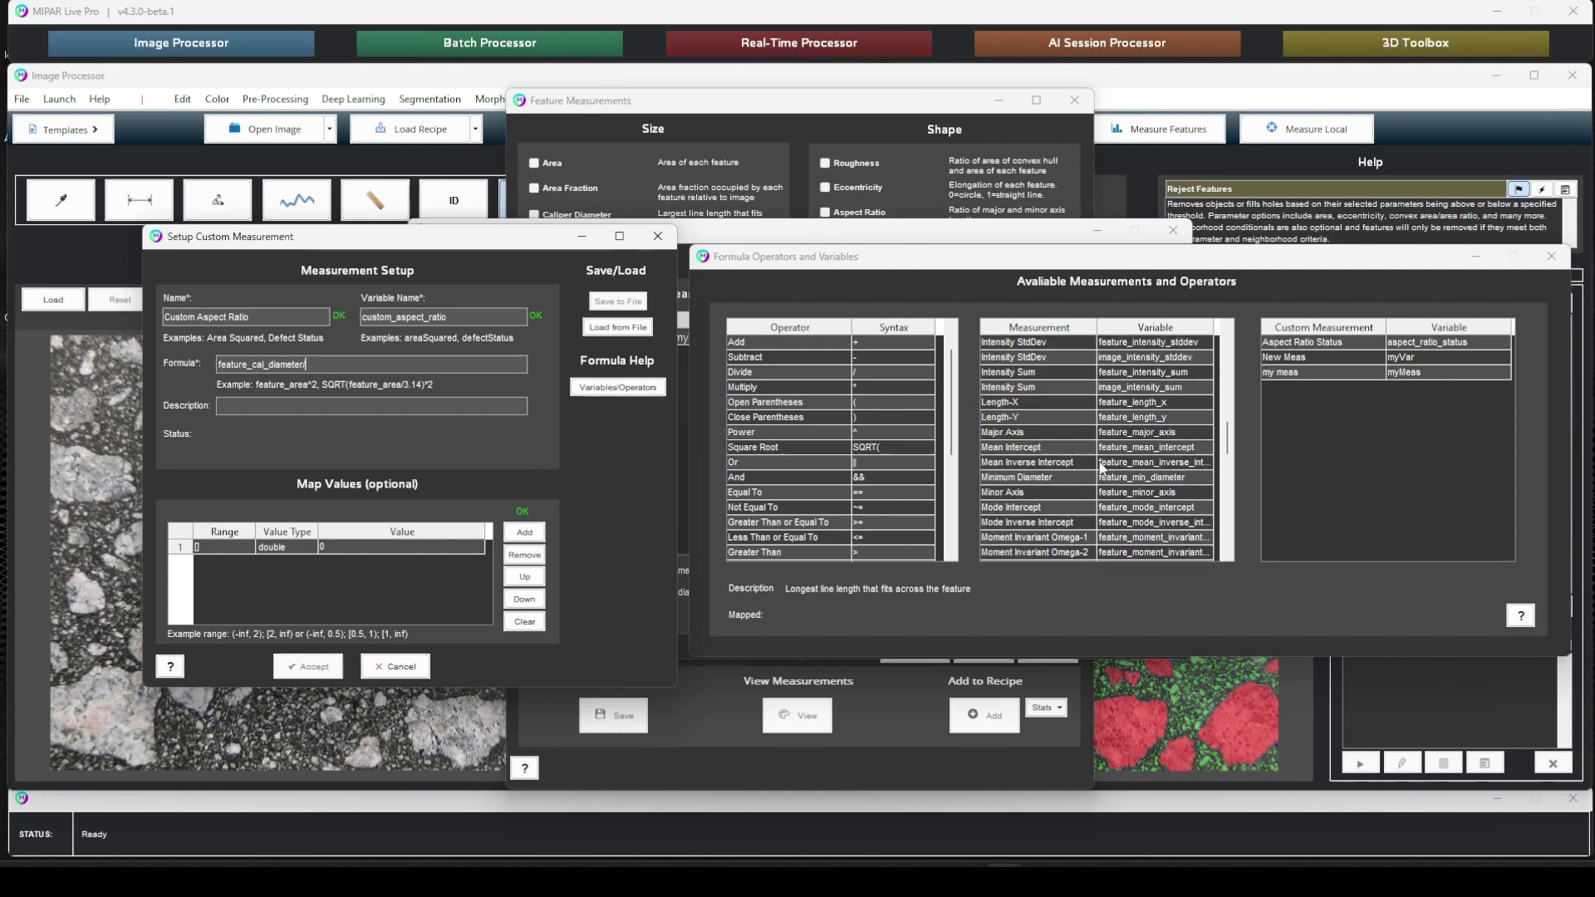
click(1058, 478)
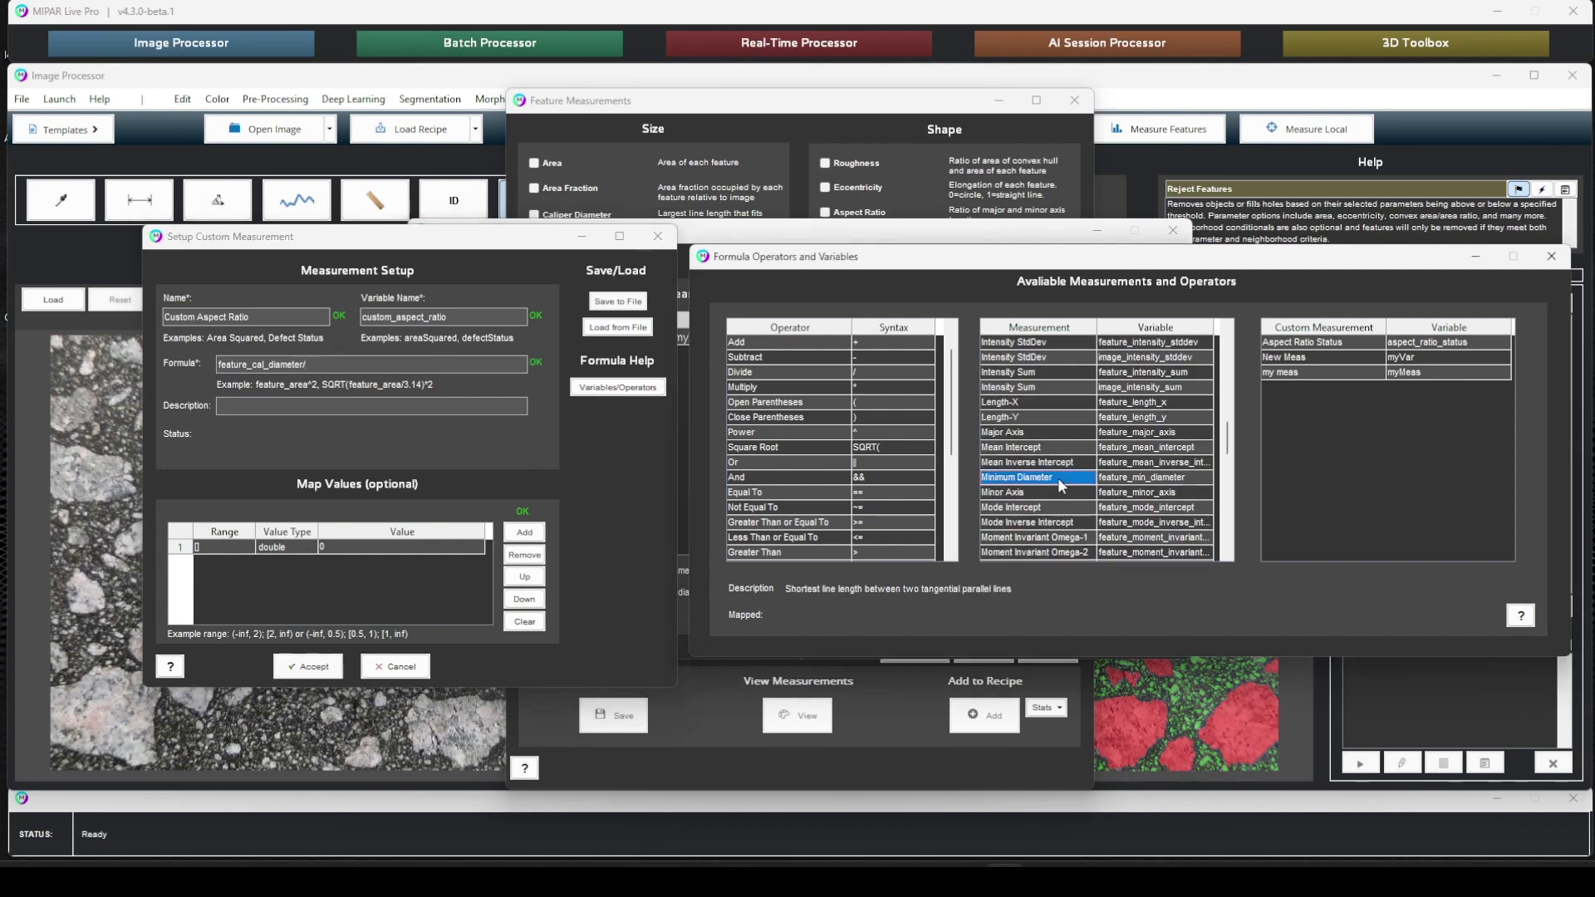
click(348, 363)
text(feature)
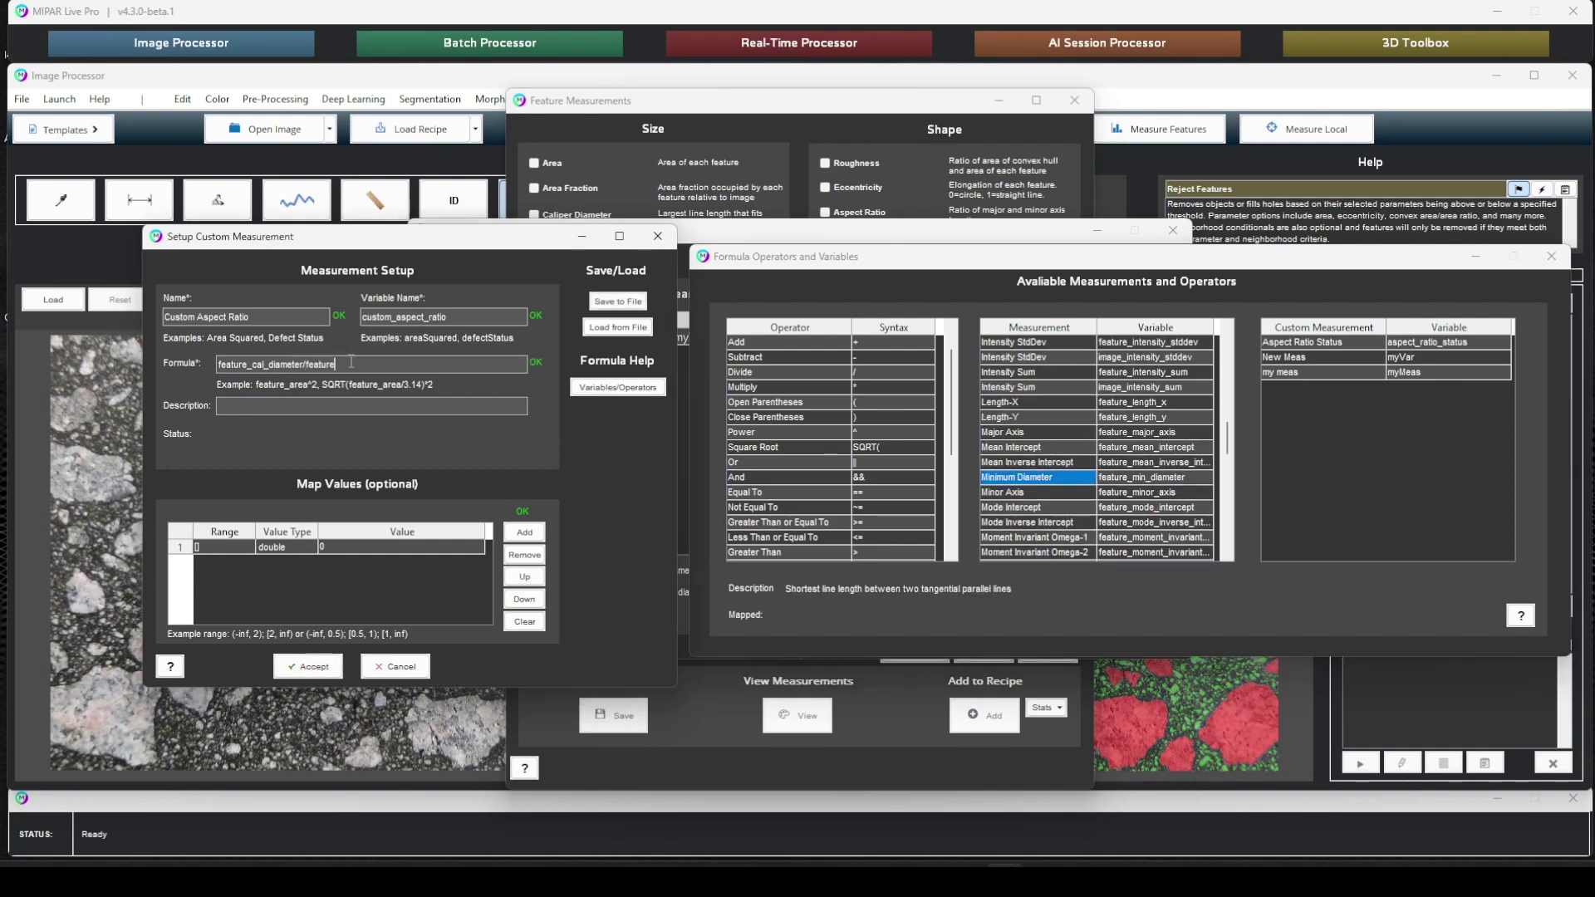
text(_min_diameter)
- Describe it as aspect ratio defined by caliper diameter divided by minimum diameter
click(378, 405)
text(this is)
text( a)
key(ctrl+BackSpace)
key(ctrl+BackSpace)
key(ctrl+BackSpace)
text(aspect ratio as defined by c)
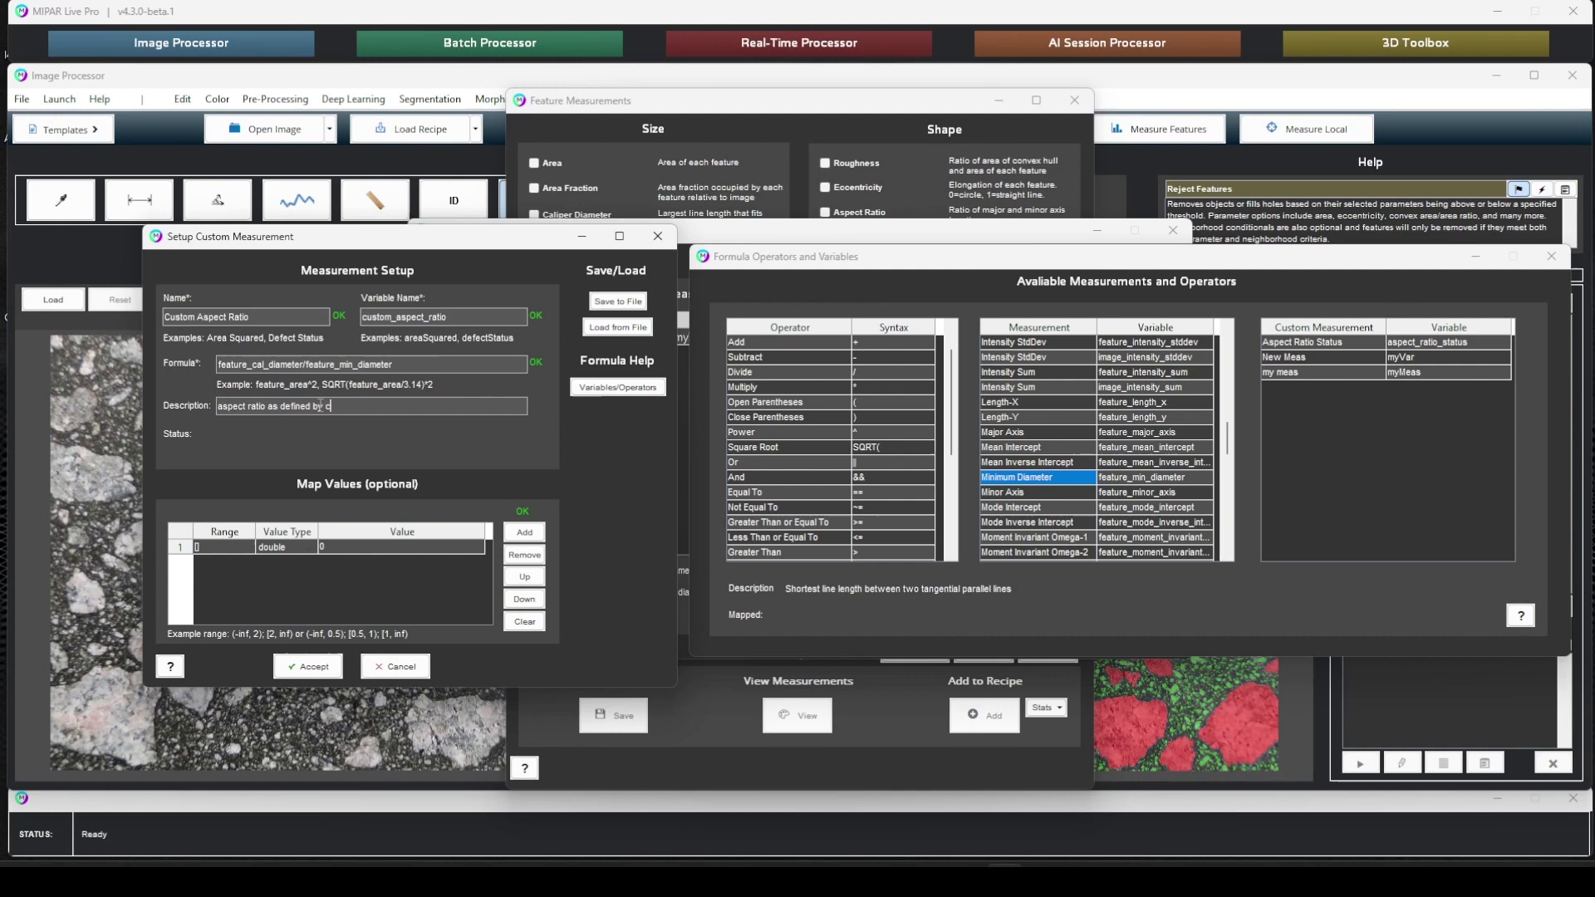
text(aliper de)
text(iameter divided by minimum dei)
key(BackSpace)
key(BackSpace)
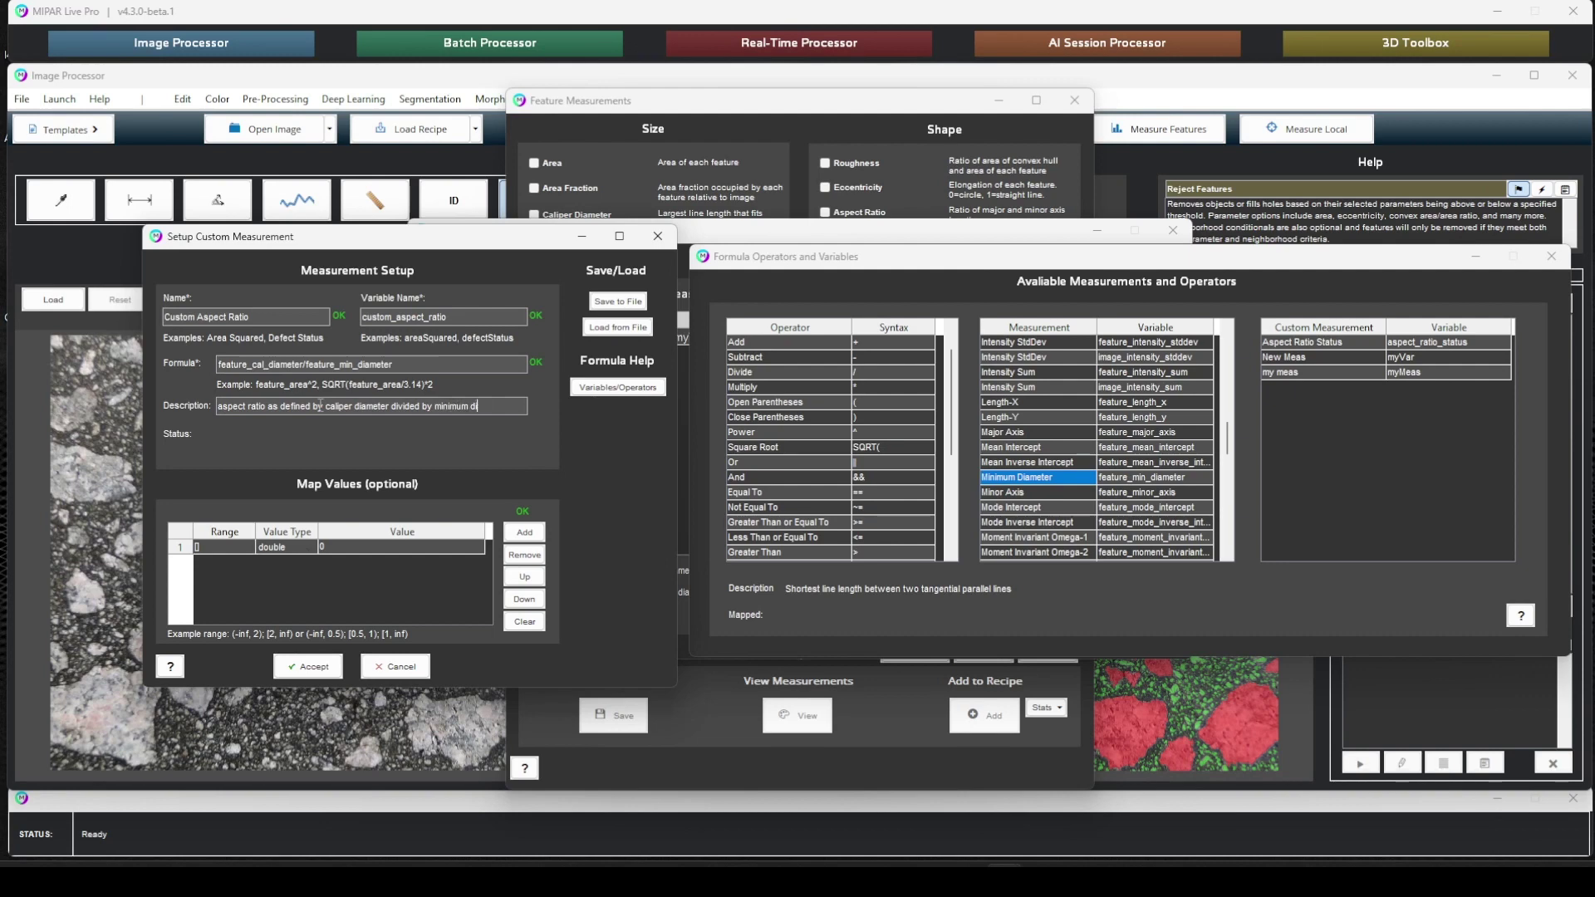
text(iameter)
- Accept Custom Aspect Ratio, move it to Added to Recipe, and confirm
click(307, 666)
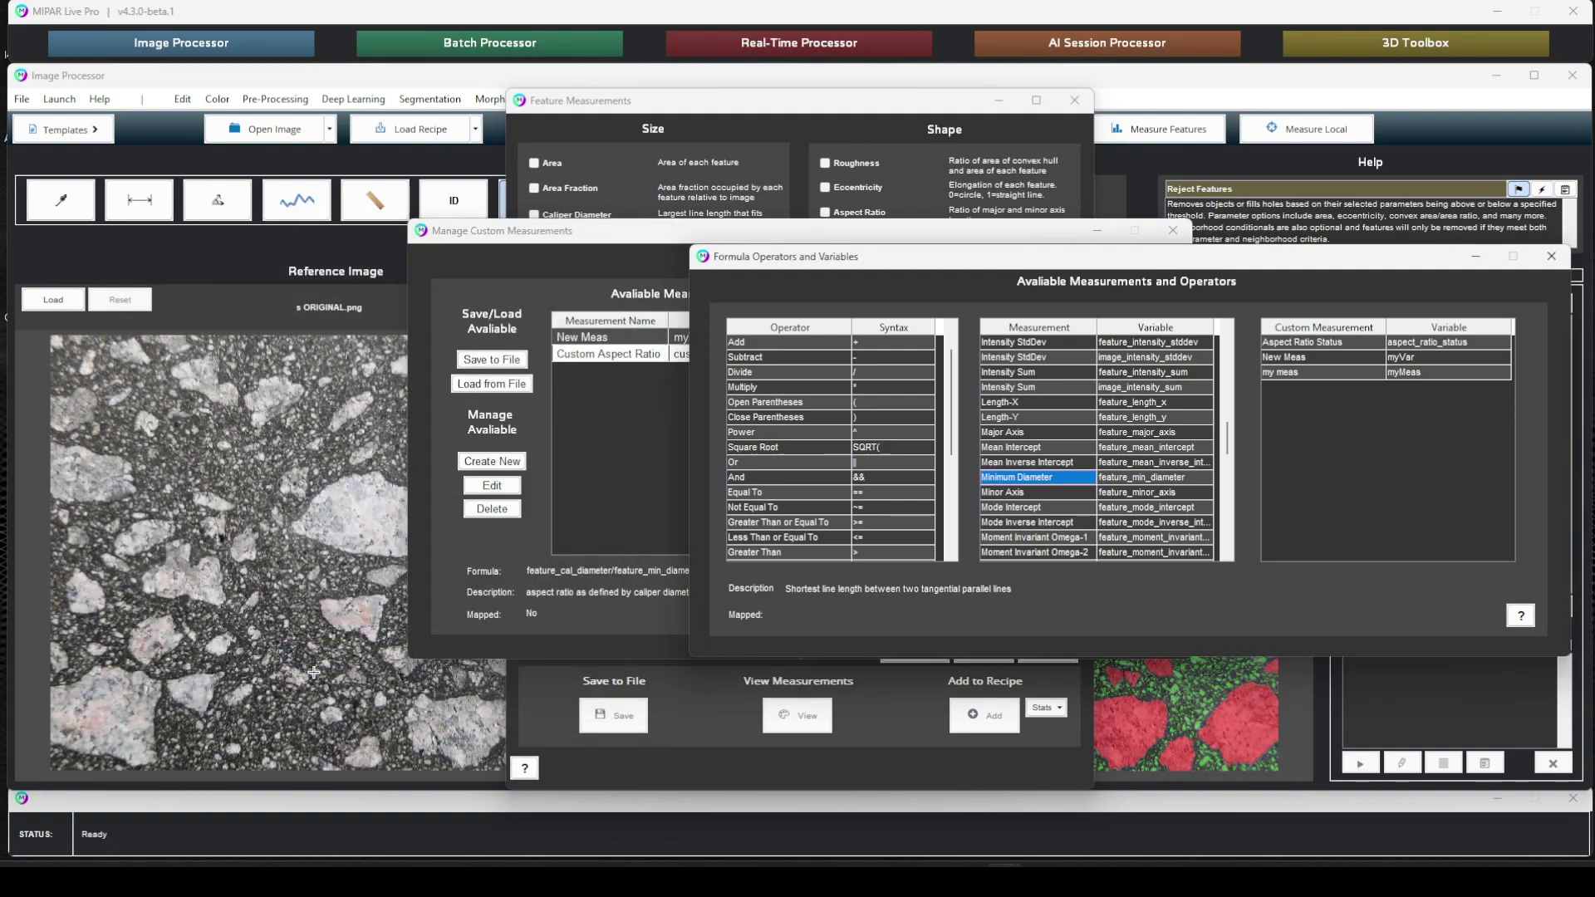
click(646, 475)
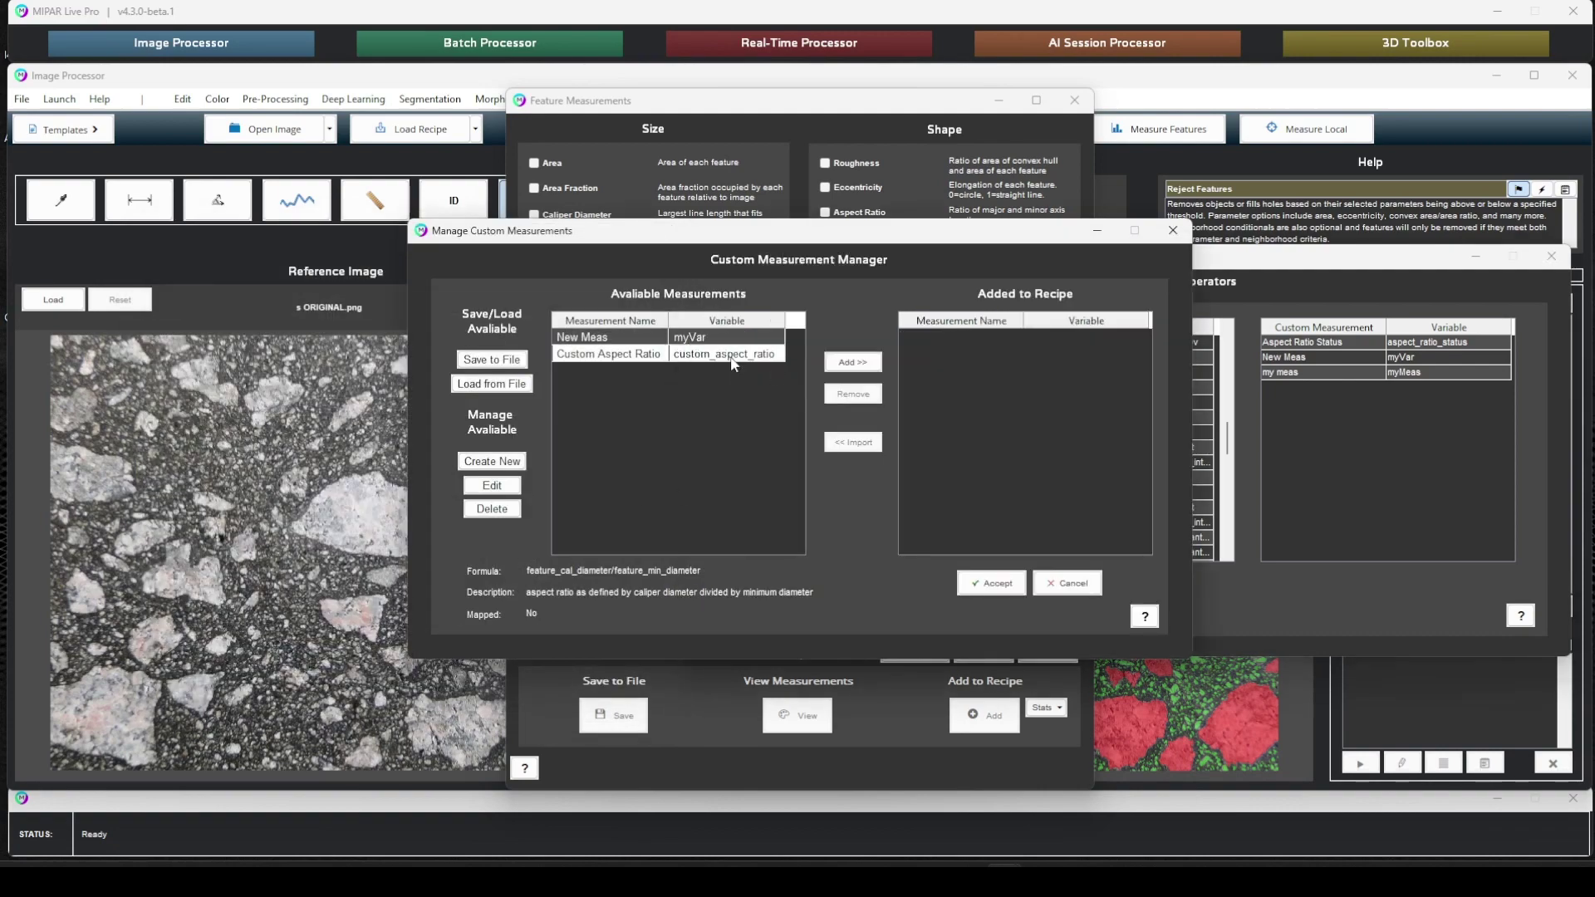
click(847, 365)
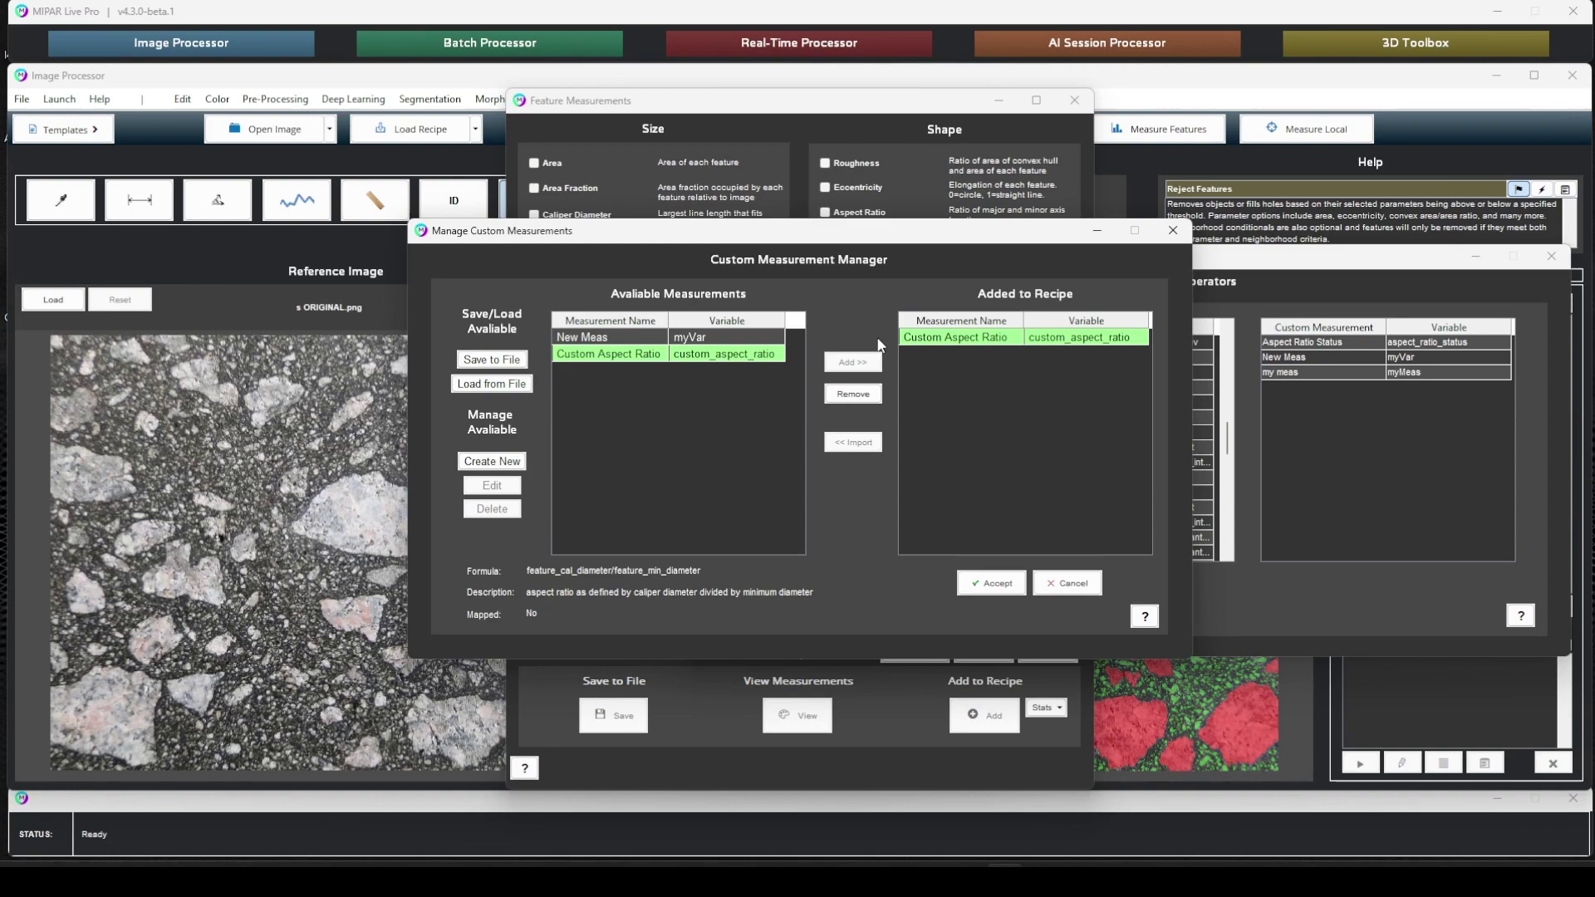
click(964, 581)
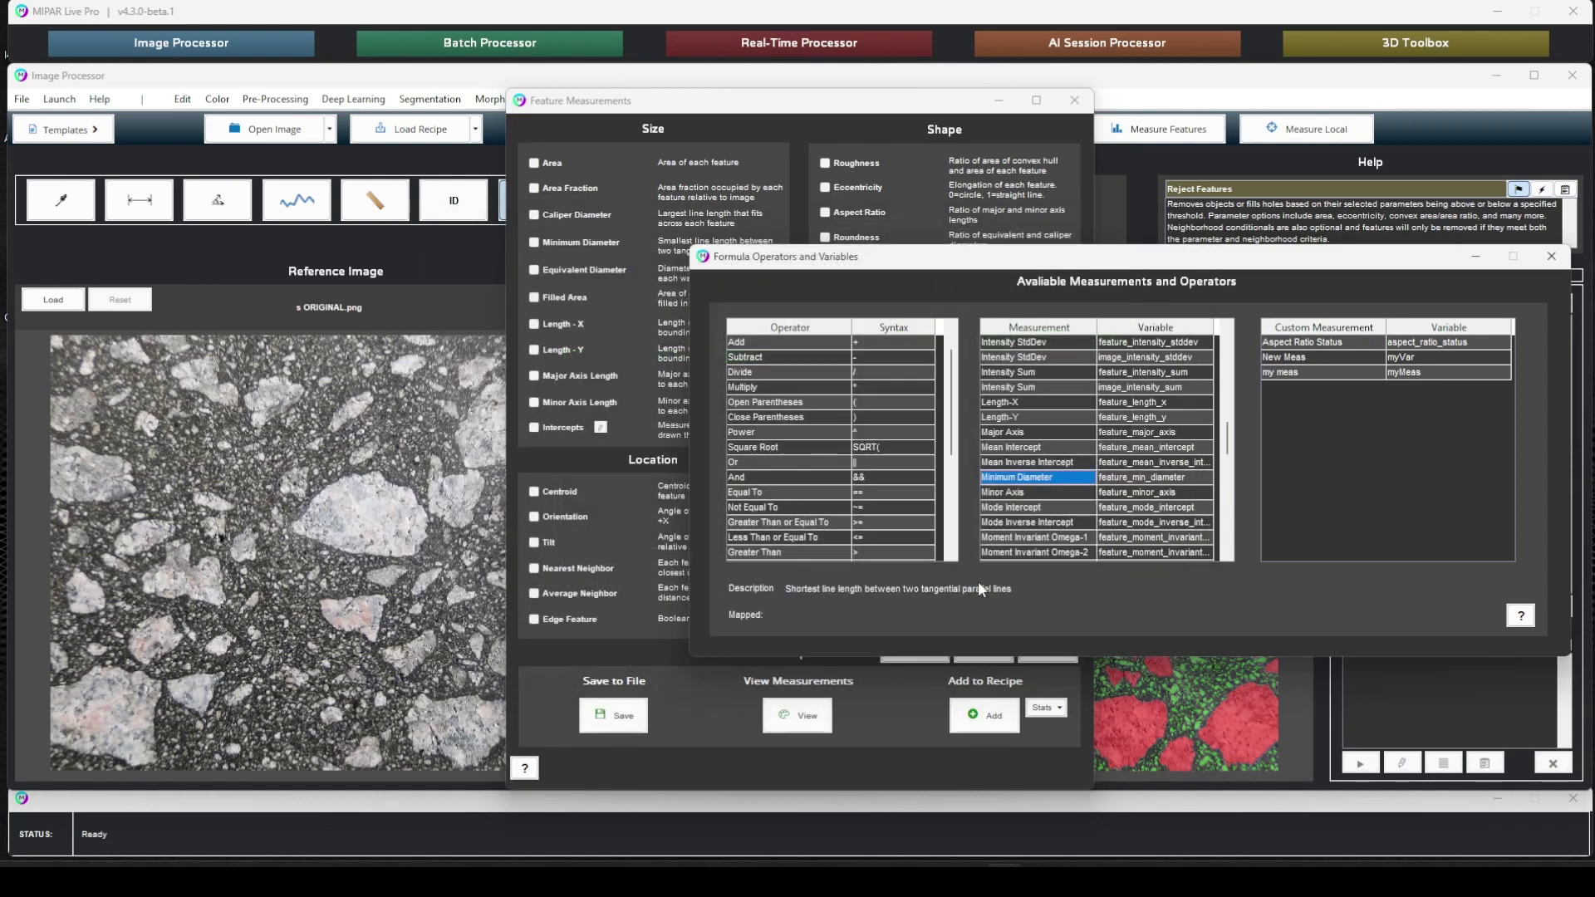
- Add Coarse feature measurements with Min, Max and StdDev statistics to the recipe
click(1545, 259)
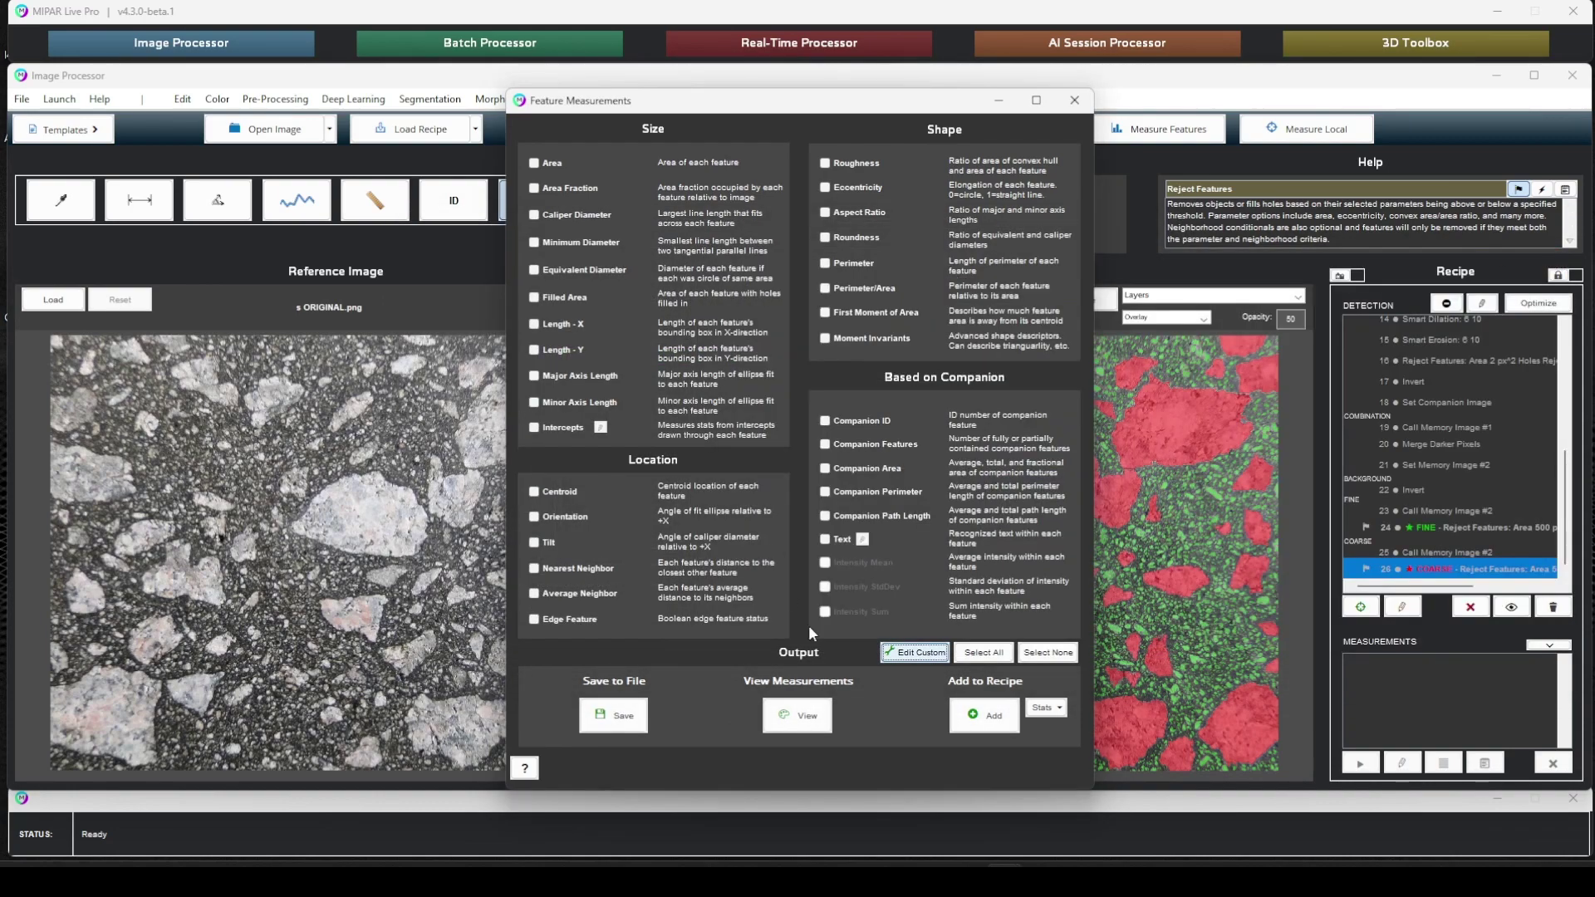
click(1045, 708)
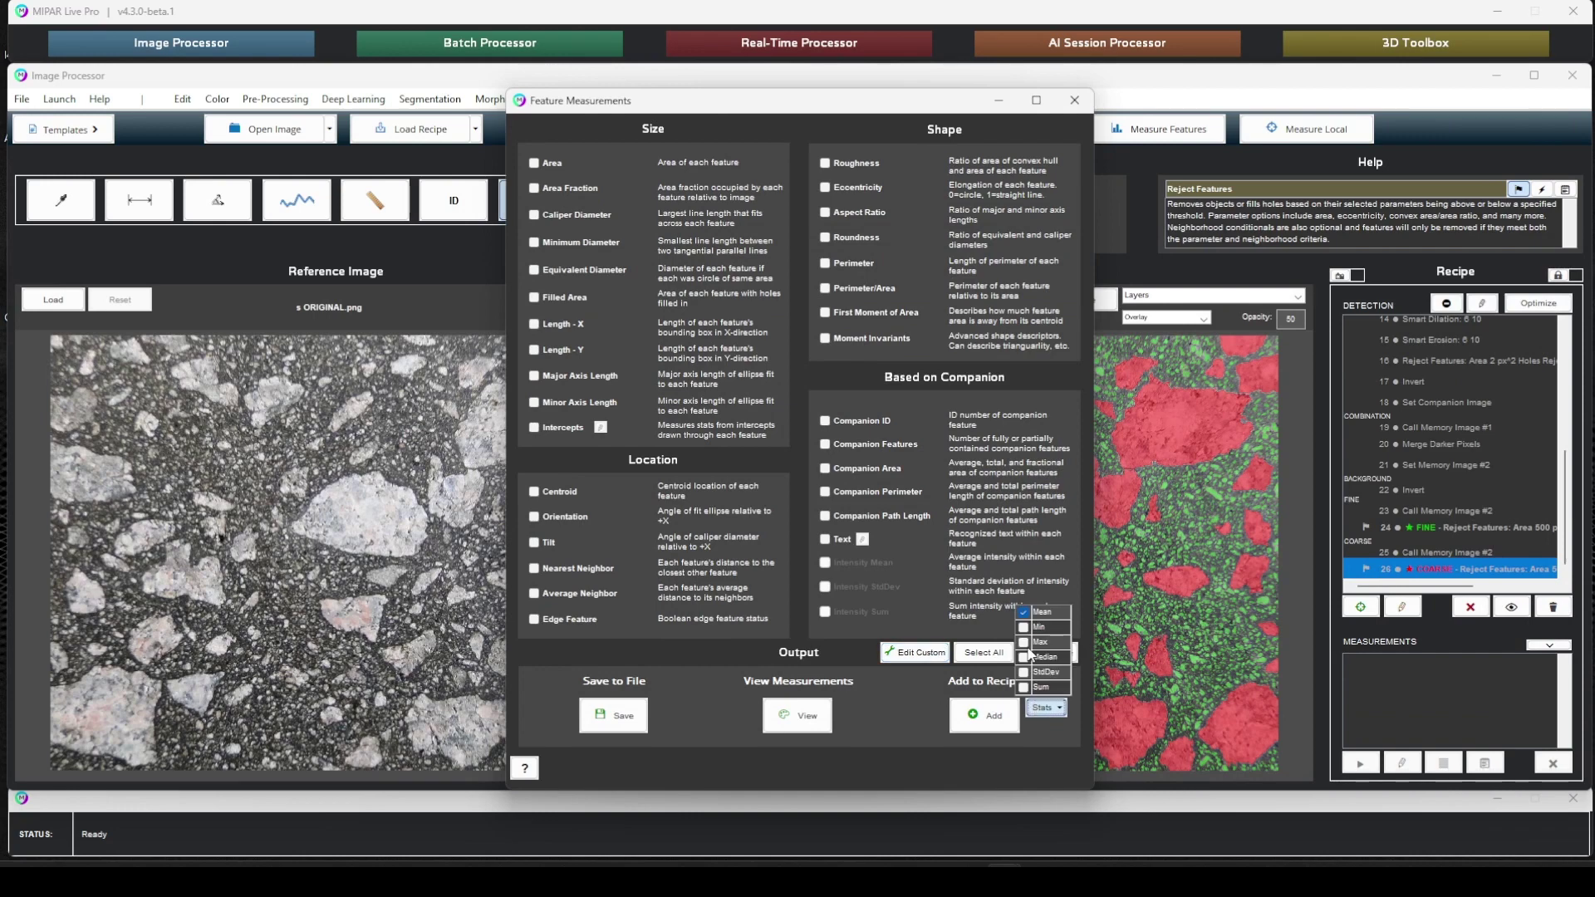
click(1026, 628)
click(1027, 643)
click(1025, 673)
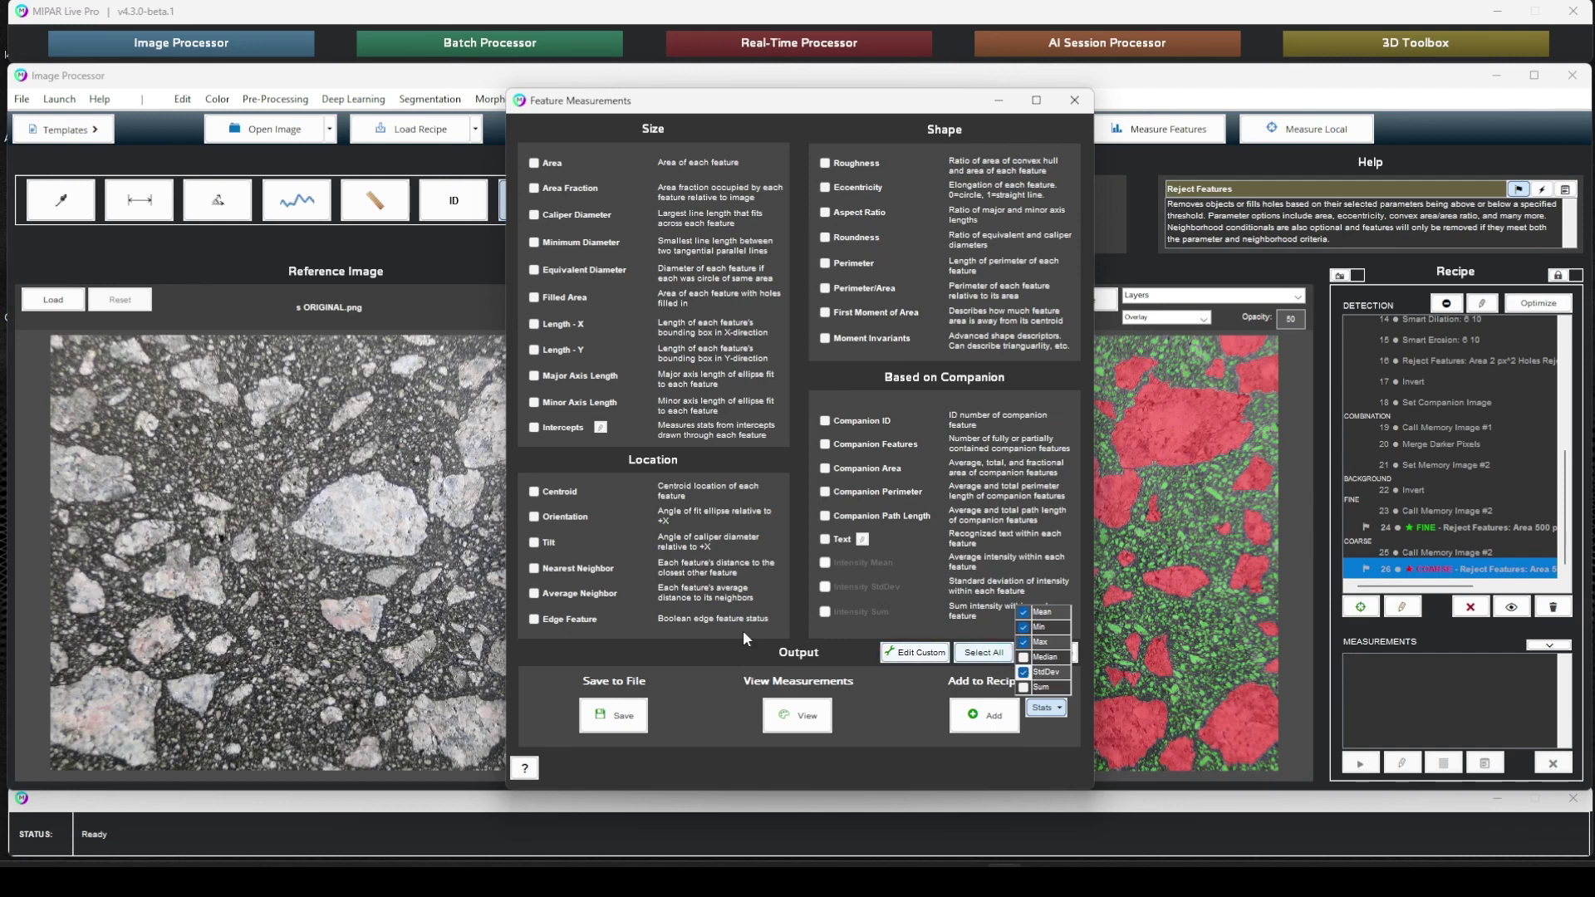
click(1047, 708)
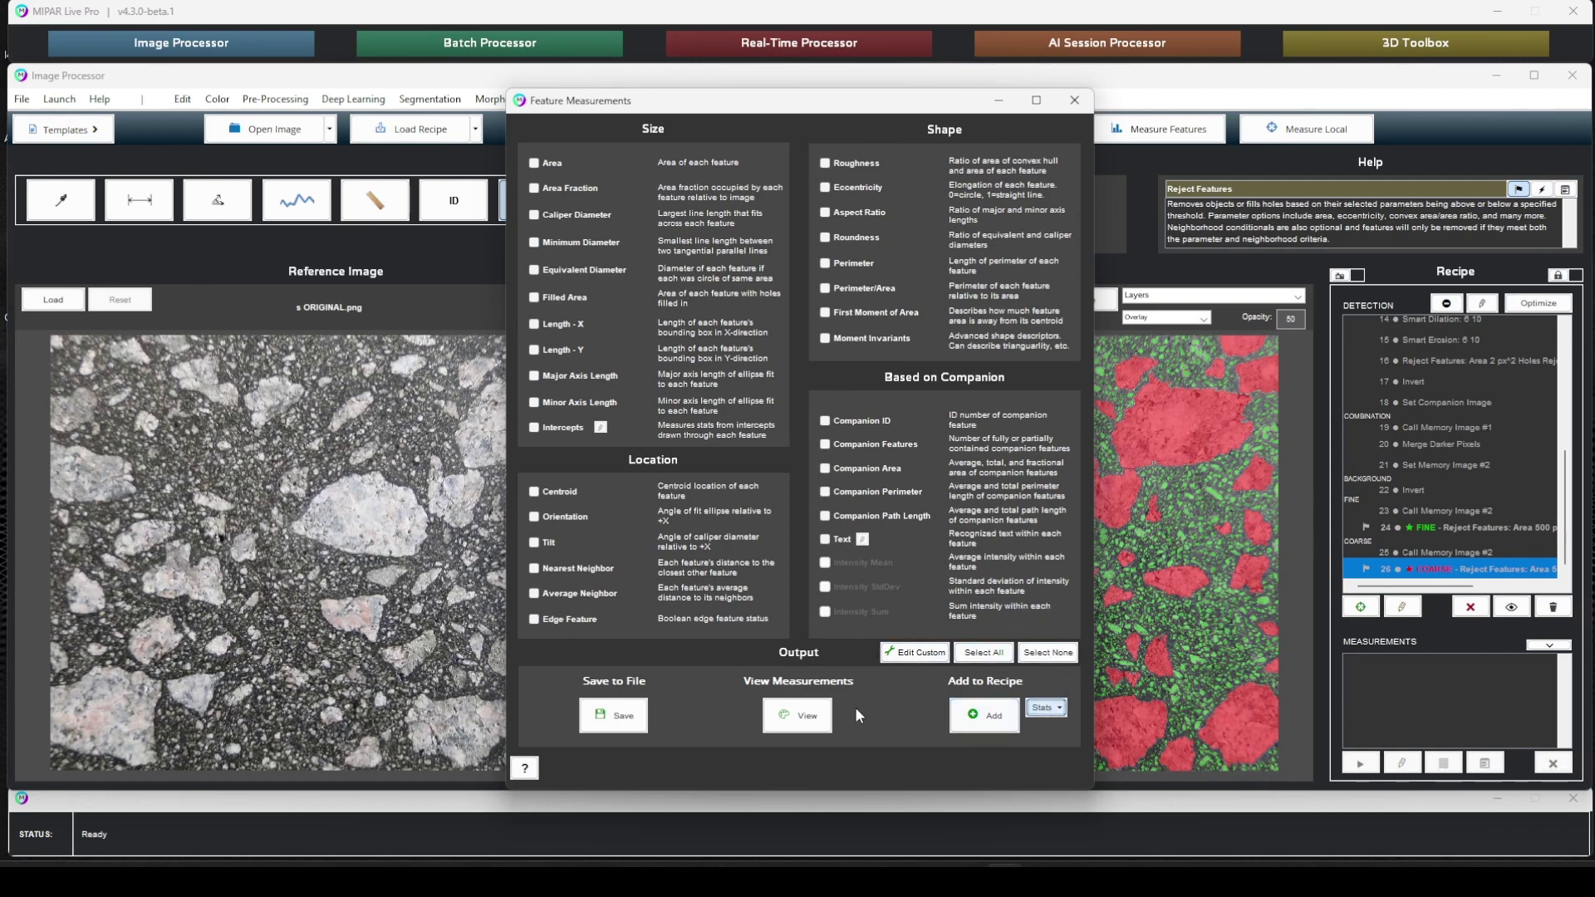
click(985, 715)
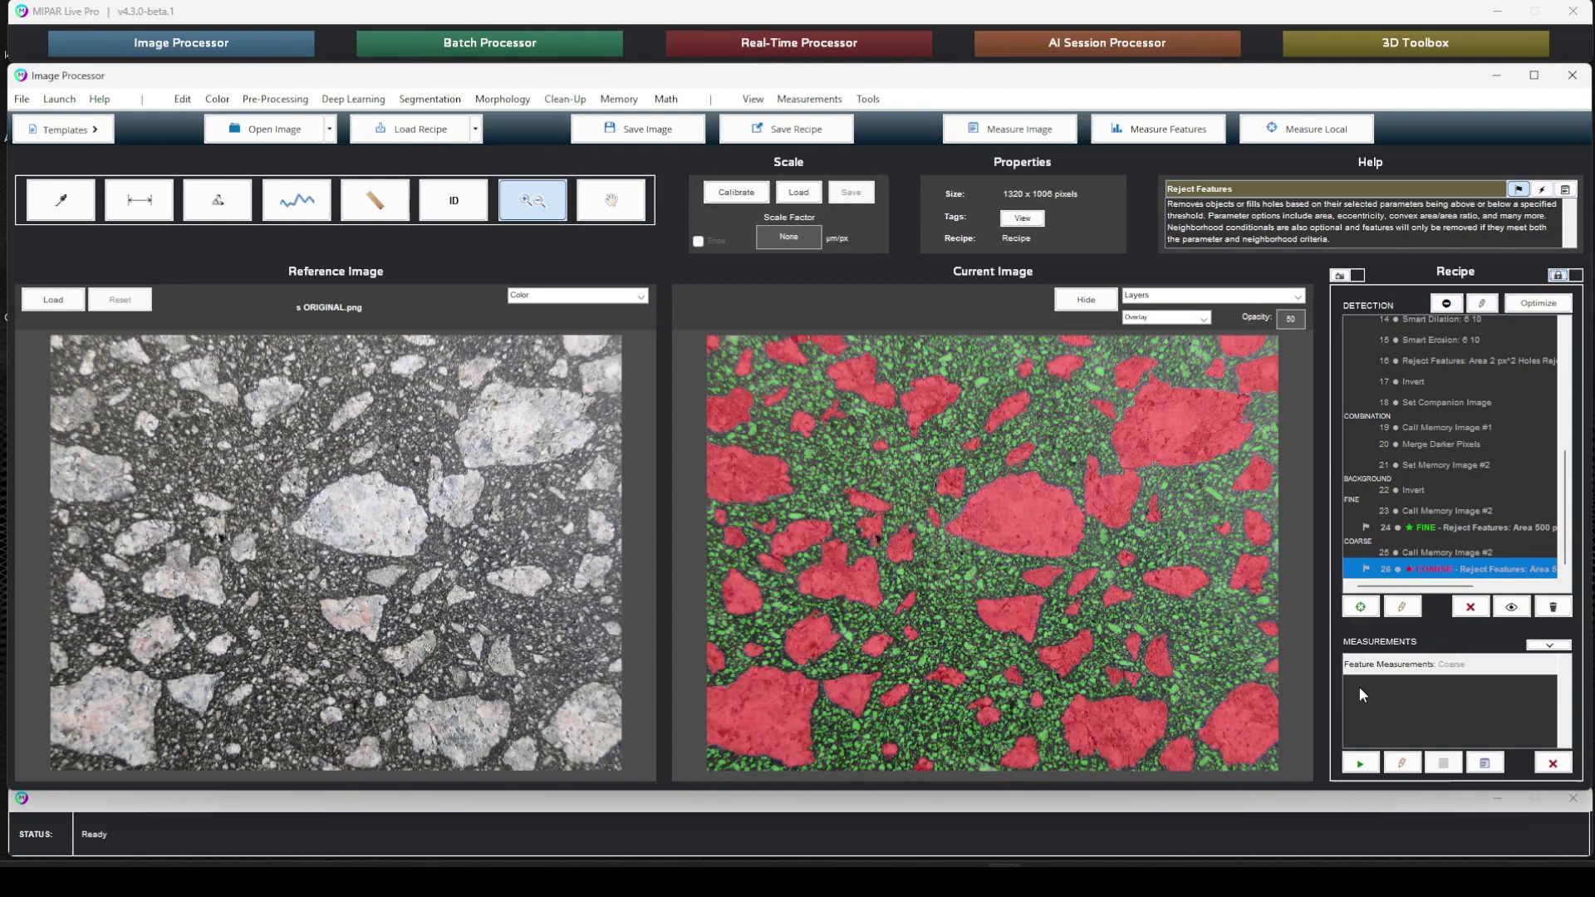
- Run the measurements on the Coarse layer and review the summary results table
click(1483, 766)
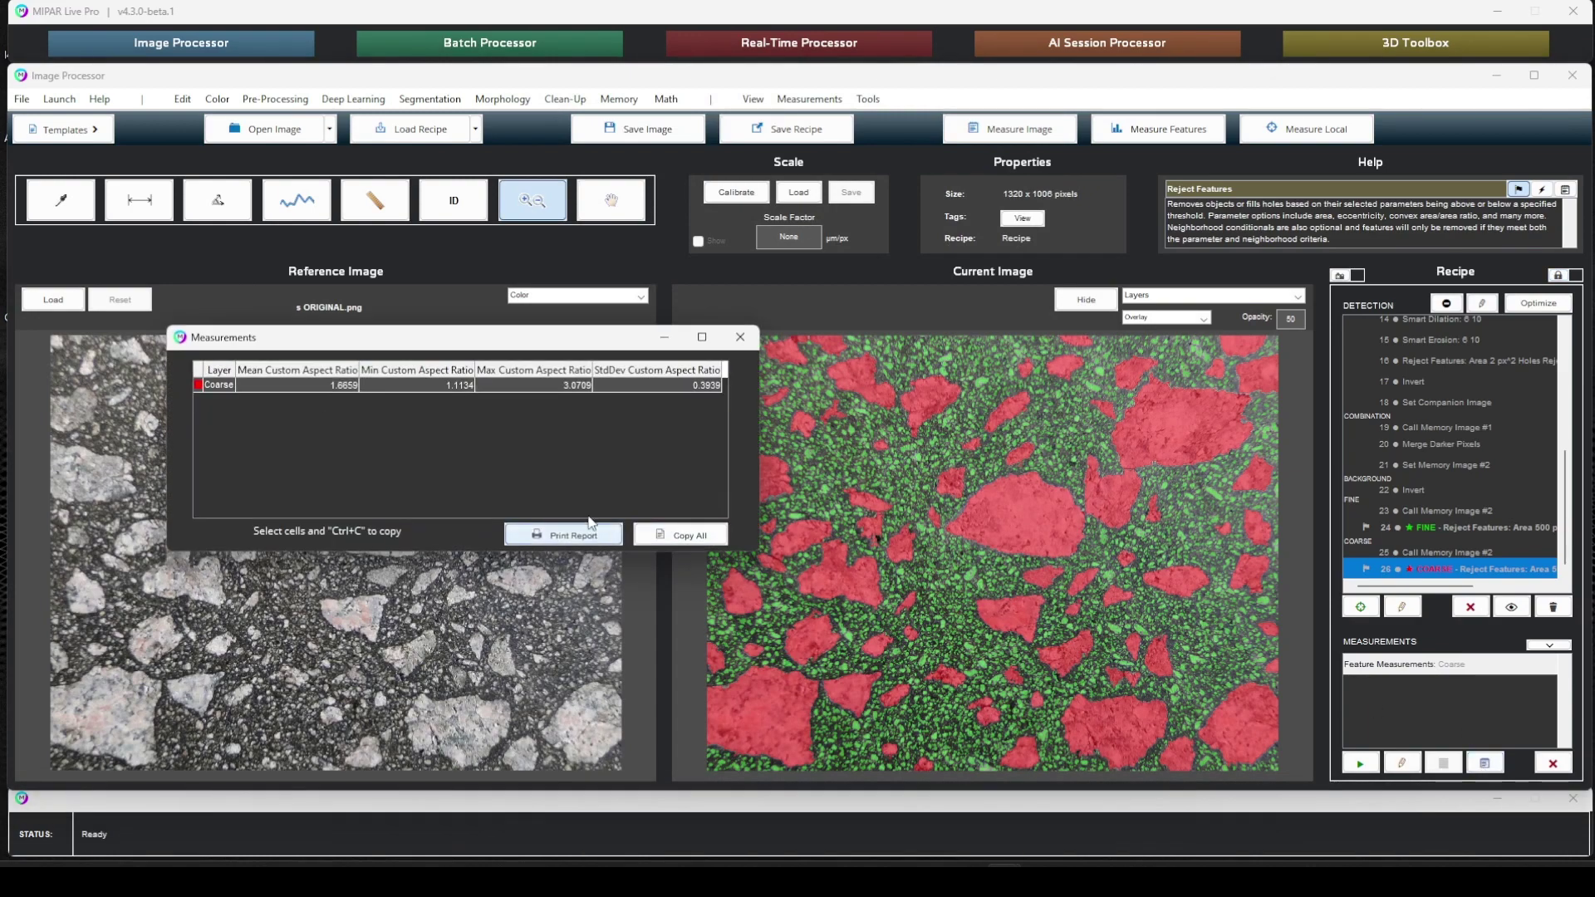
drag(226, 391, 685, 390)
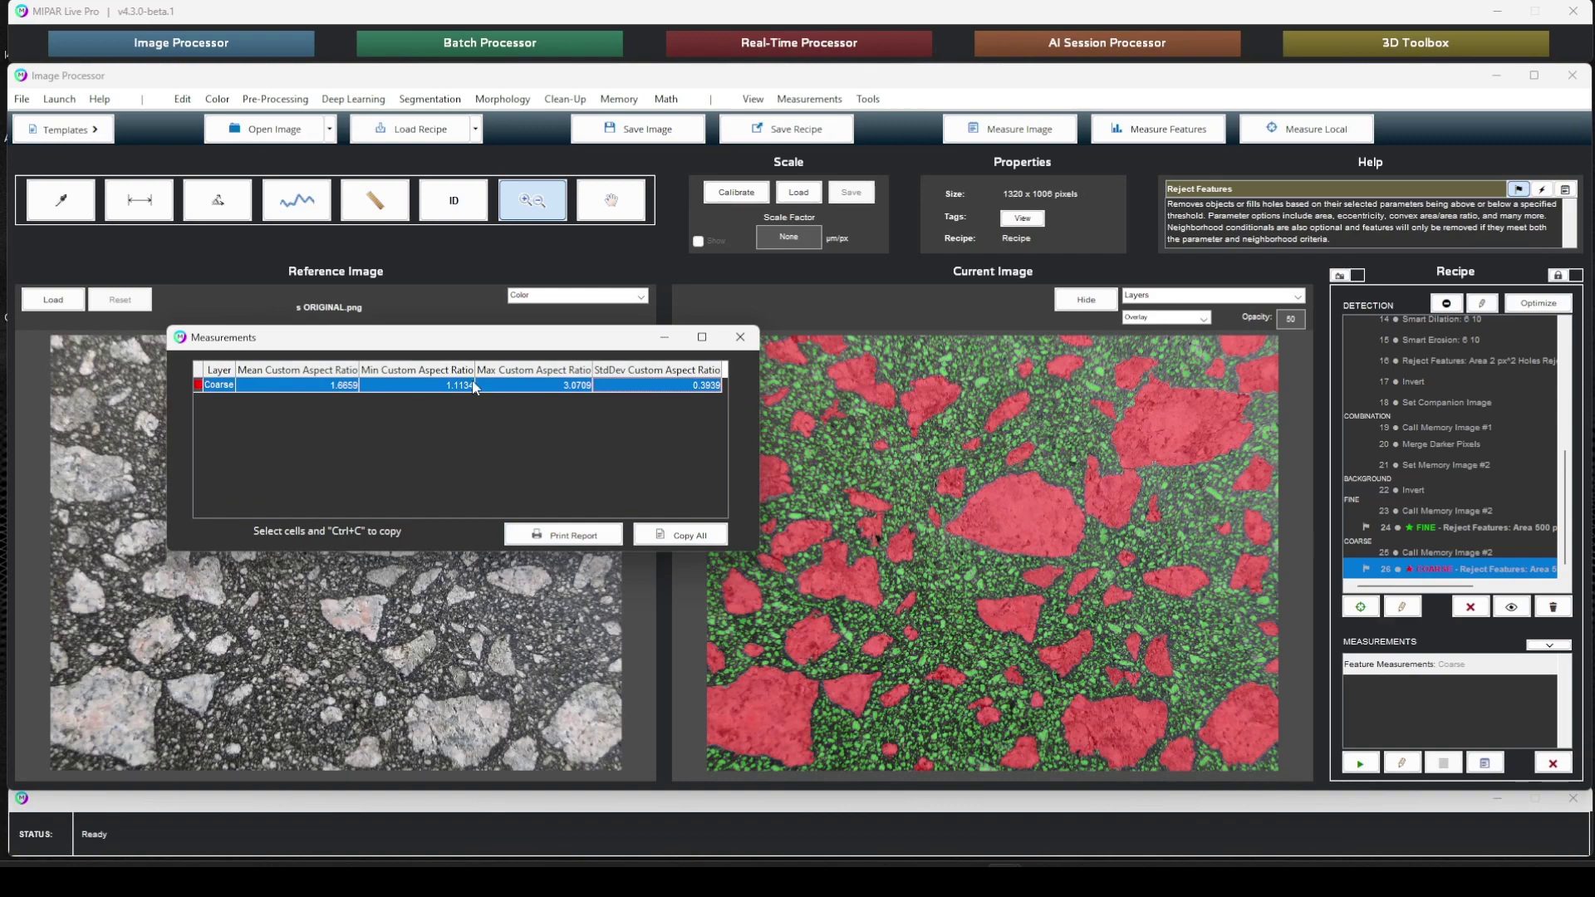
click(740, 337)
click(1361, 762)
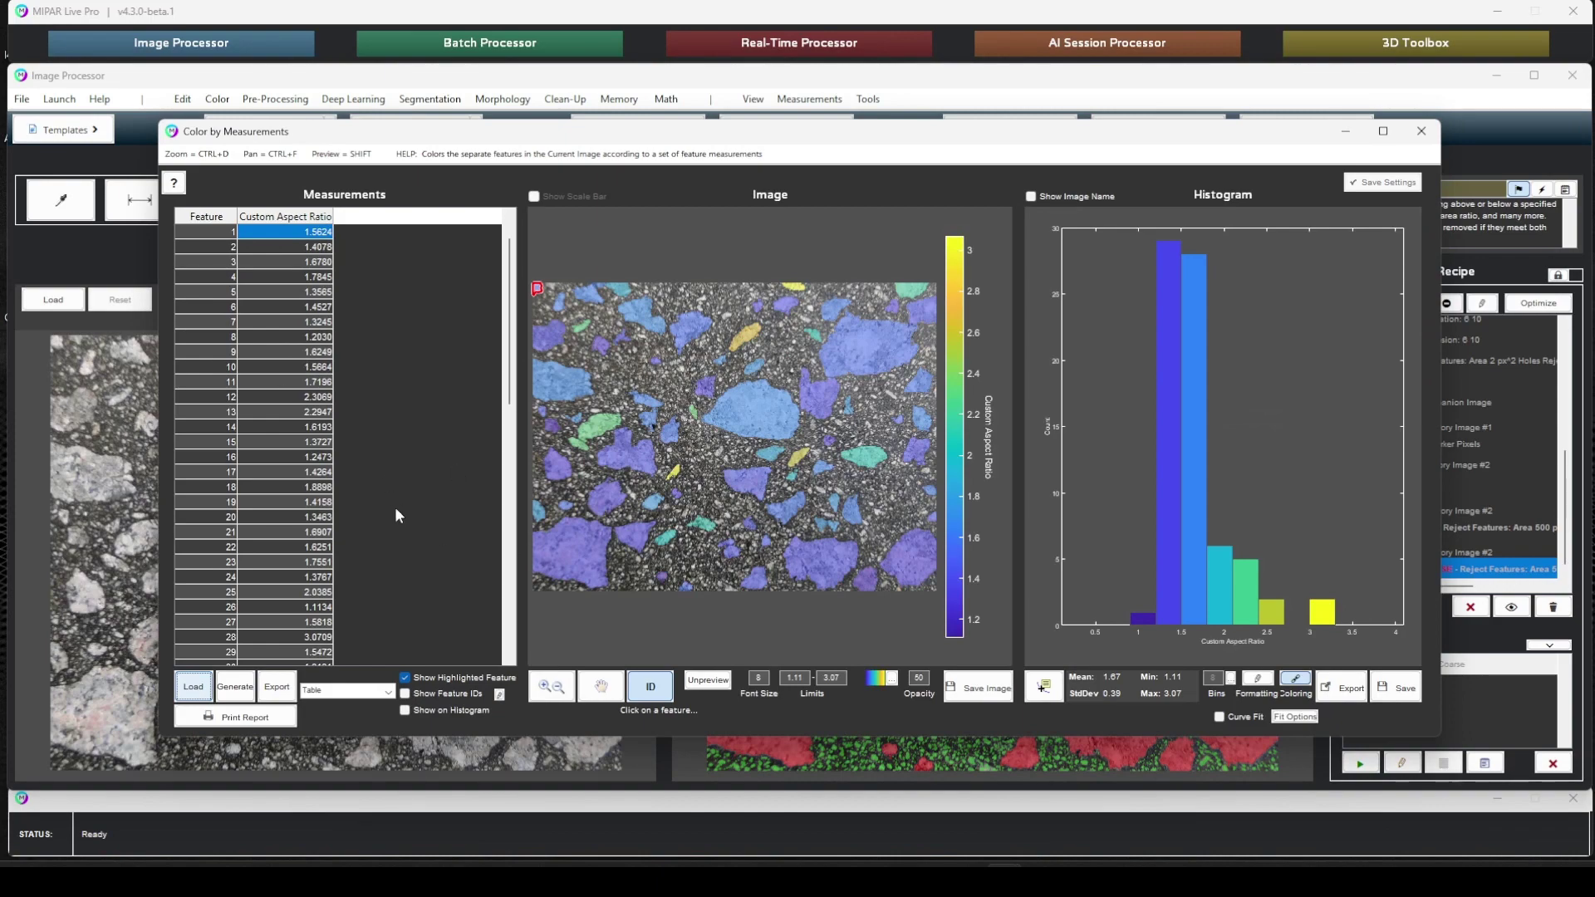
click(1420, 133)
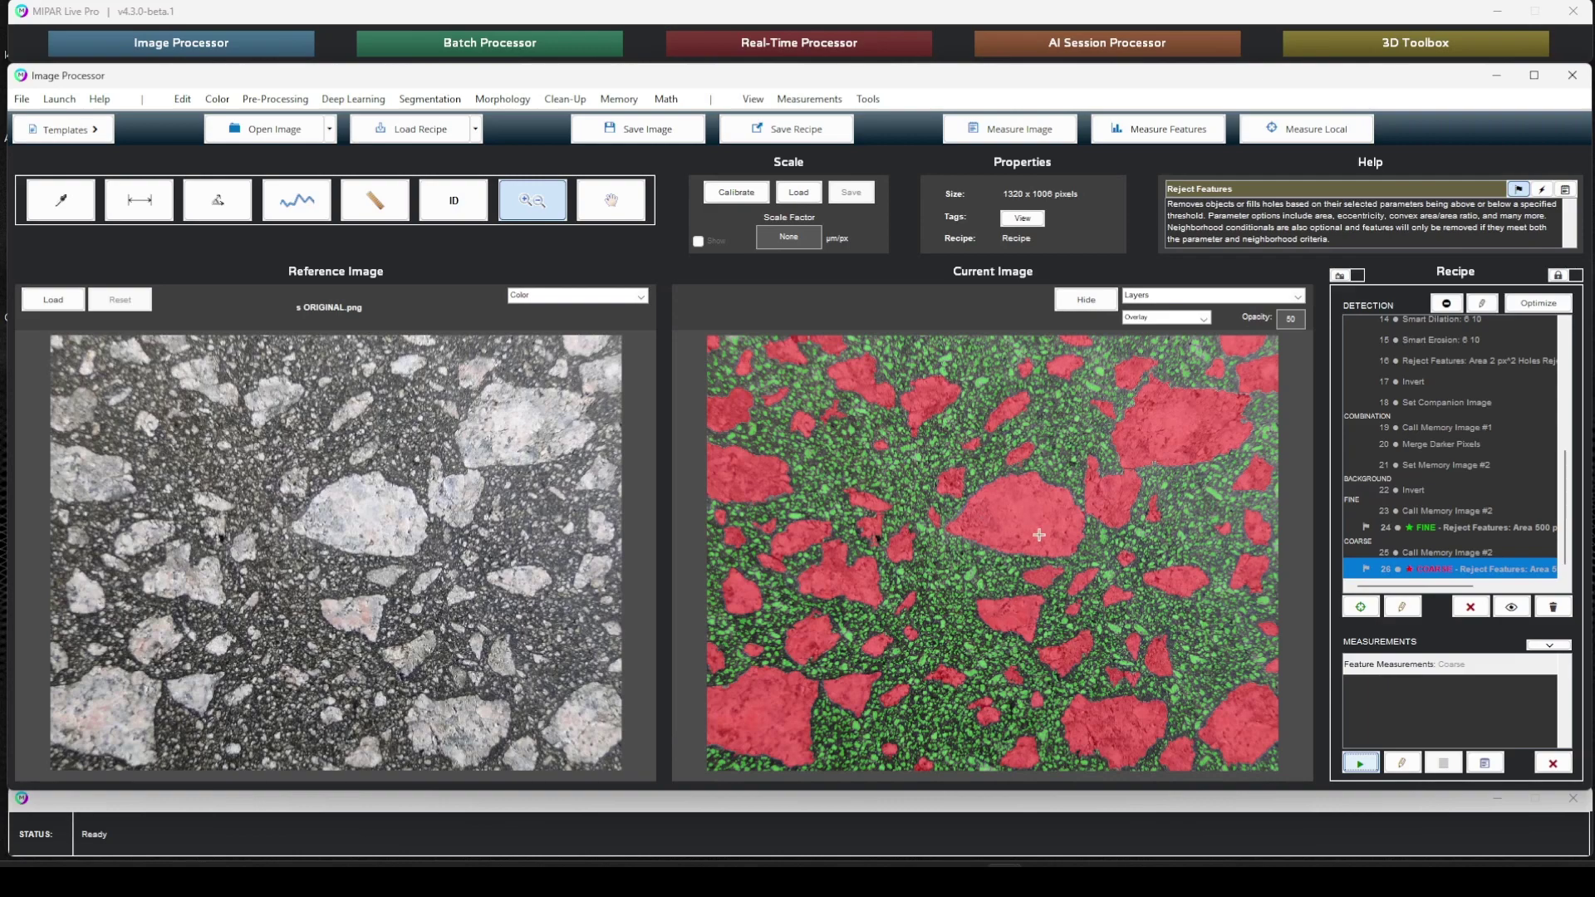
- In Custom Measurements, delete Aspect Ratio Status and begin a new measurement
click(807, 99)
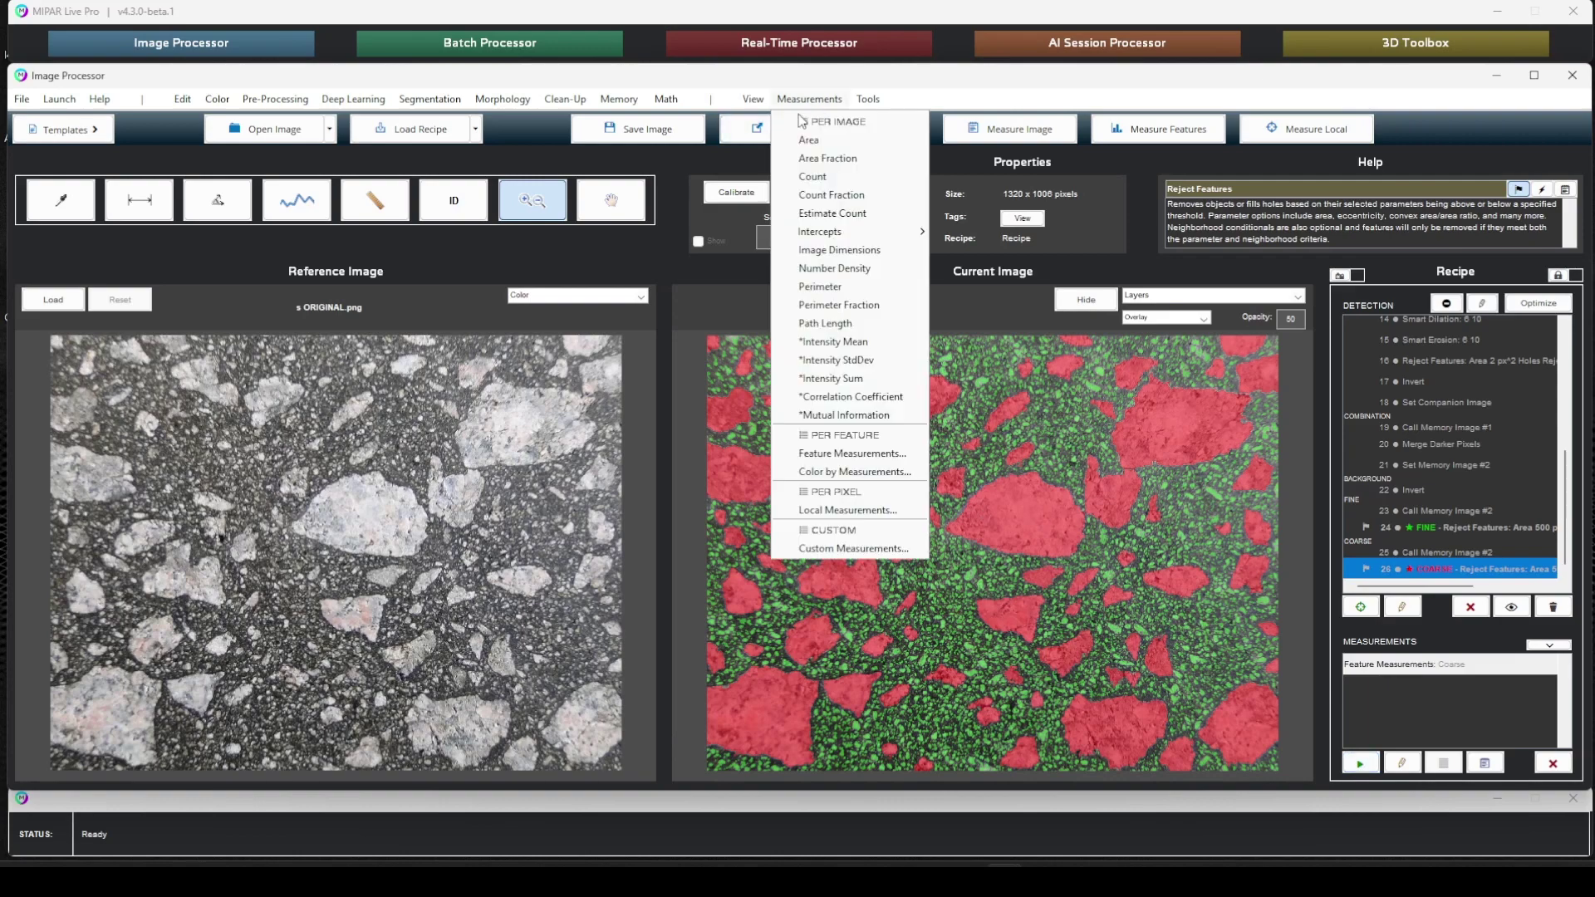
click(850, 549)
click(770, 487)
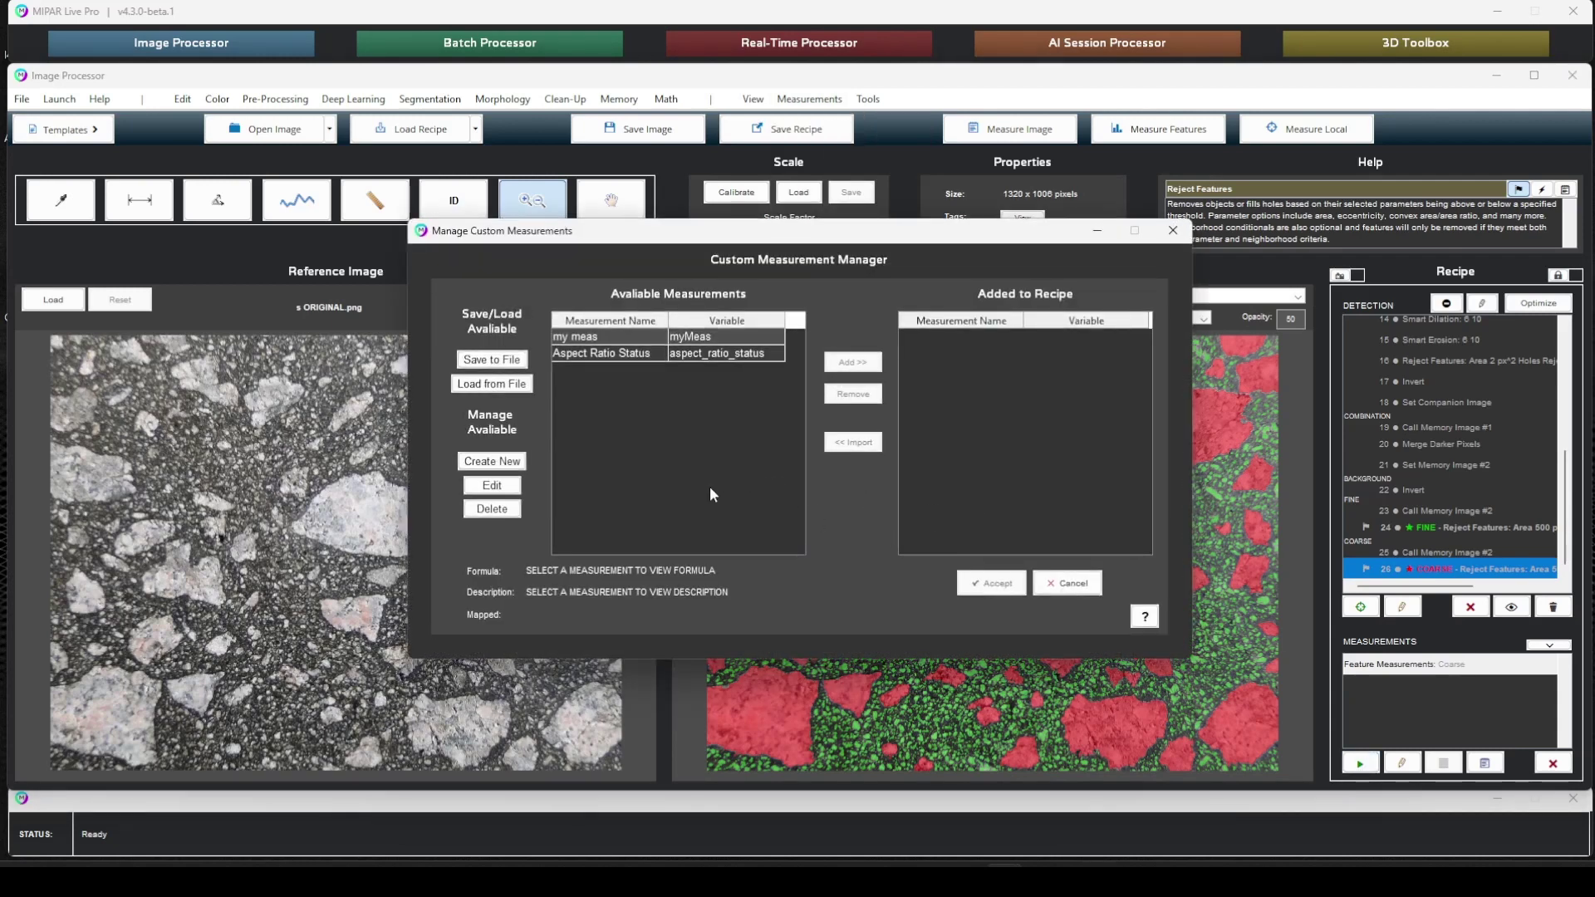
click(754, 355)
click(511, 512)
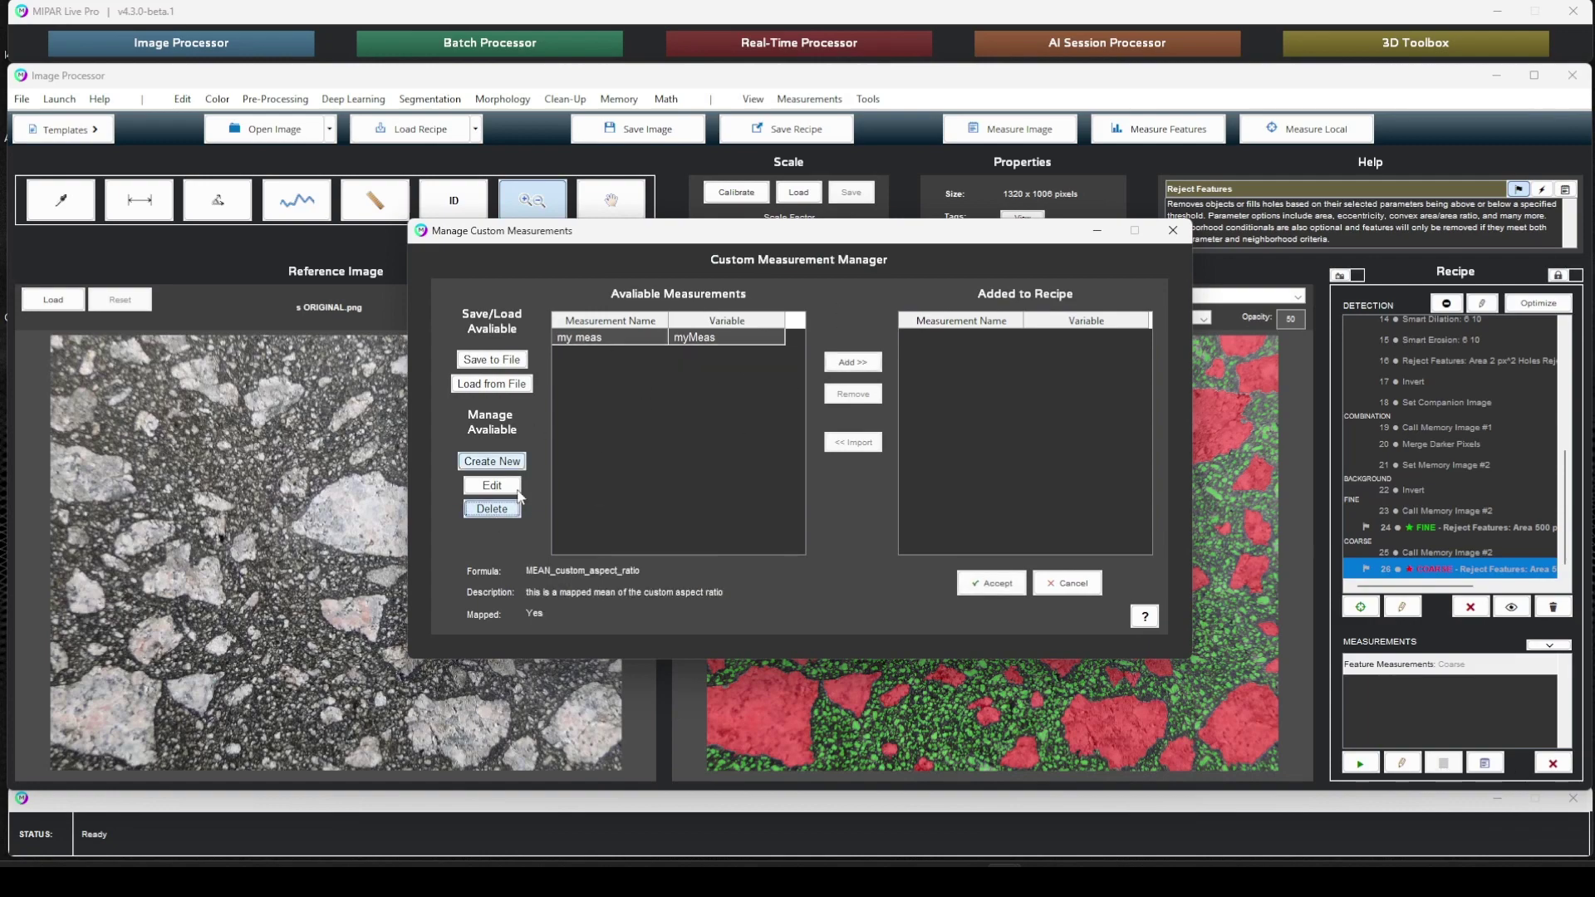
click(491, 461)
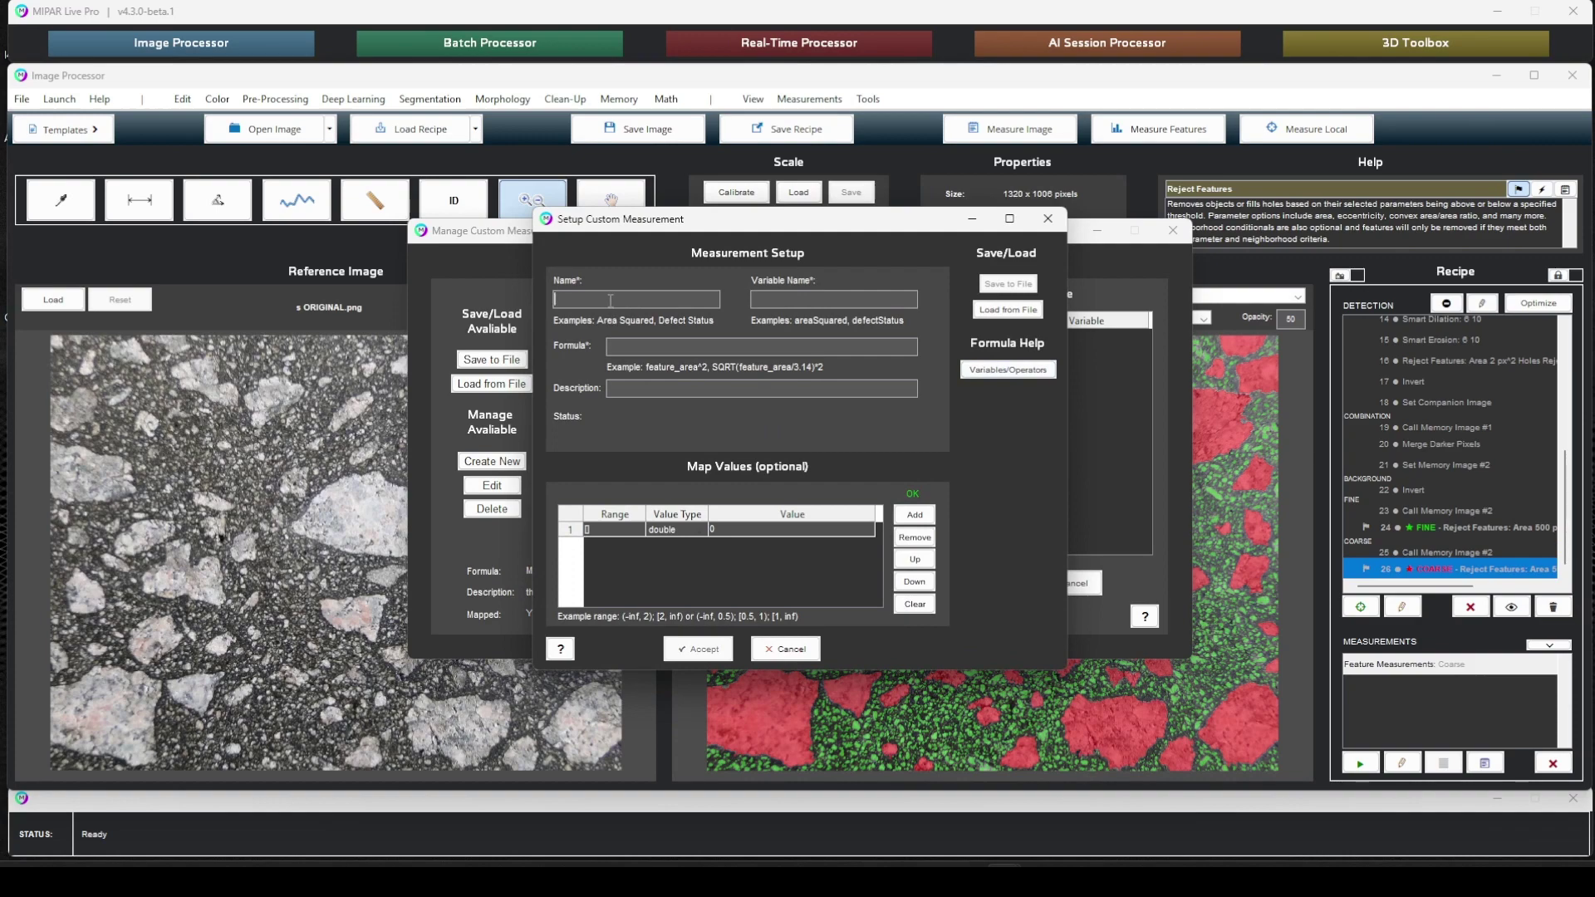
- Name it 'Aspect Ratio Status' with variable custom_aspect_ratio_status and show the variables reference
text(Custom)
key(ctrl+a)
text(Aspect Ratio Status)
key(Tab)
text(custom_aspect_ratio_s)
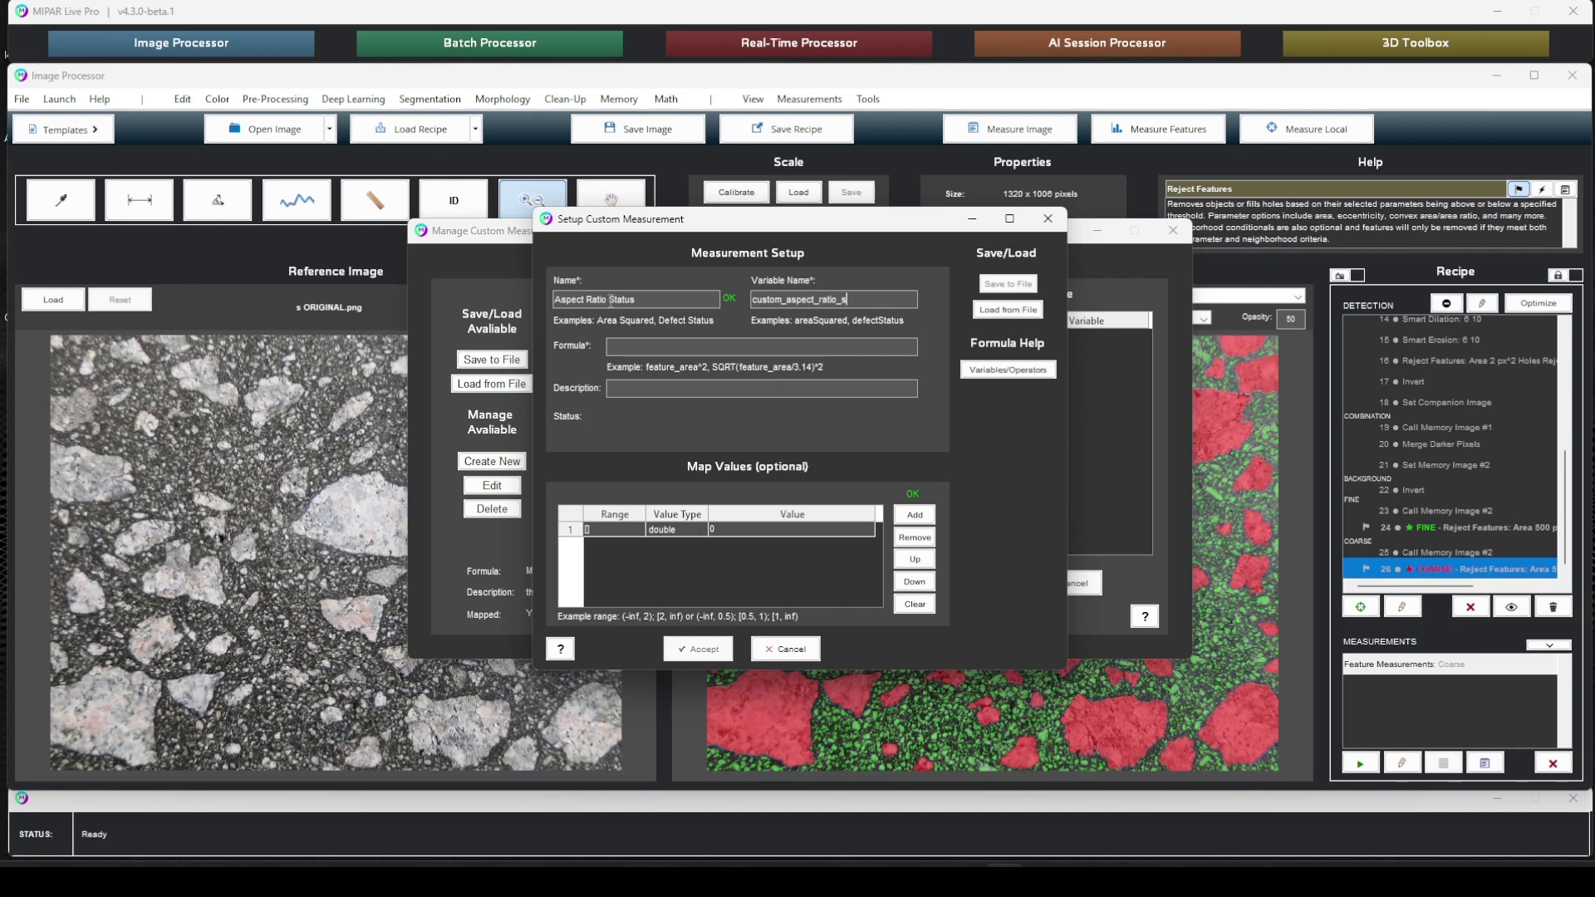
text(tatus)
click(1032, 370)
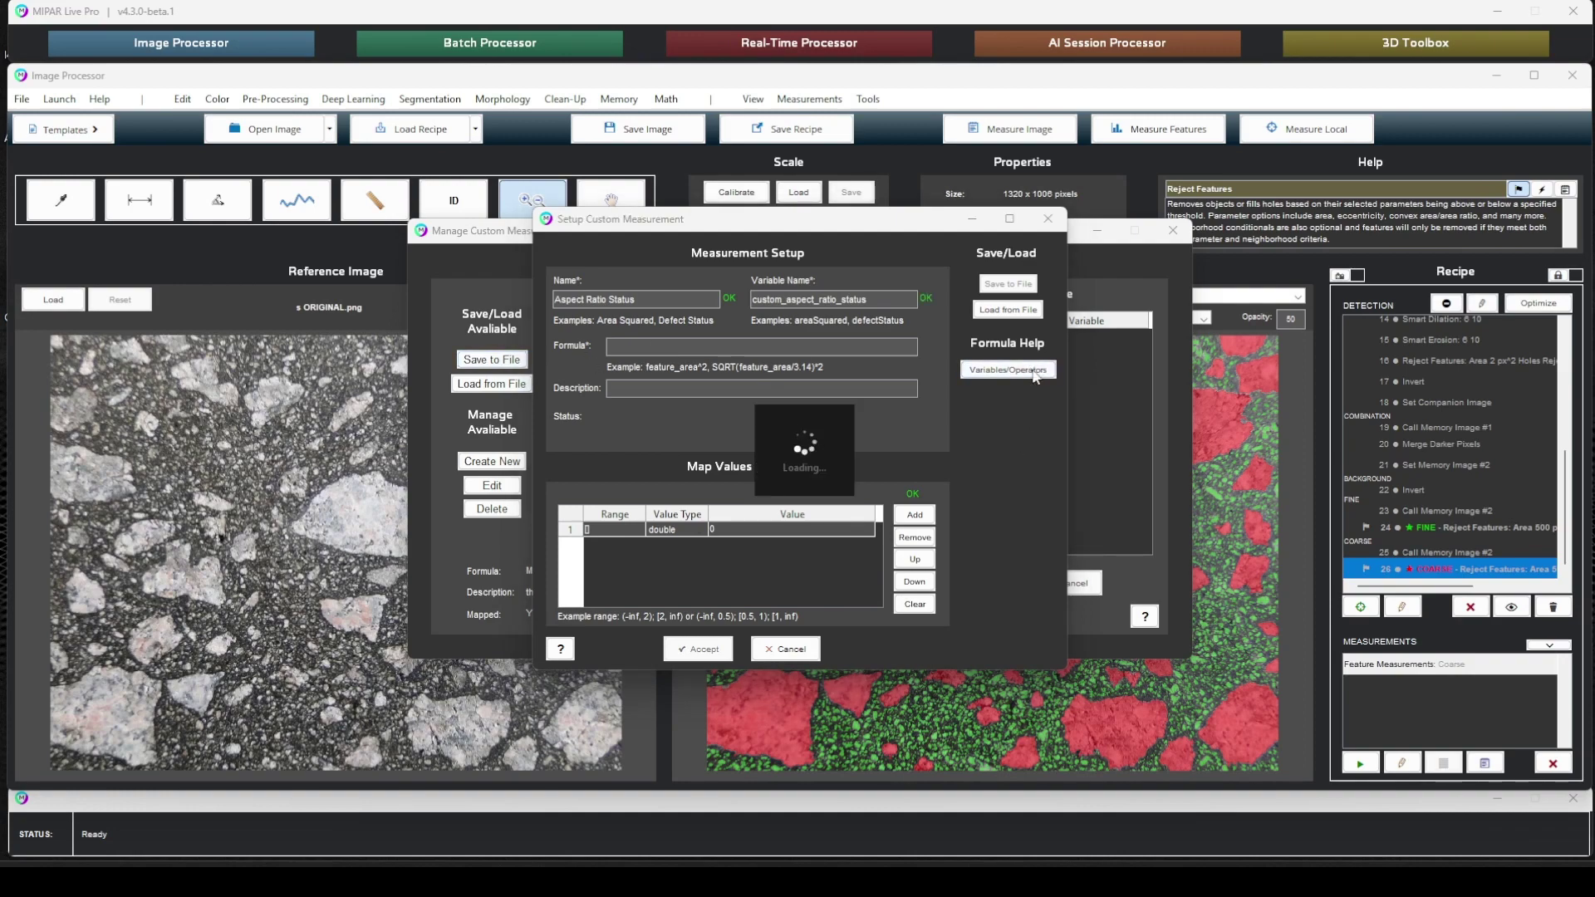
- Arrange the measurement setup and formula reference windows side by side
drag(799, 214, 394, 207)
click(1100, 387)
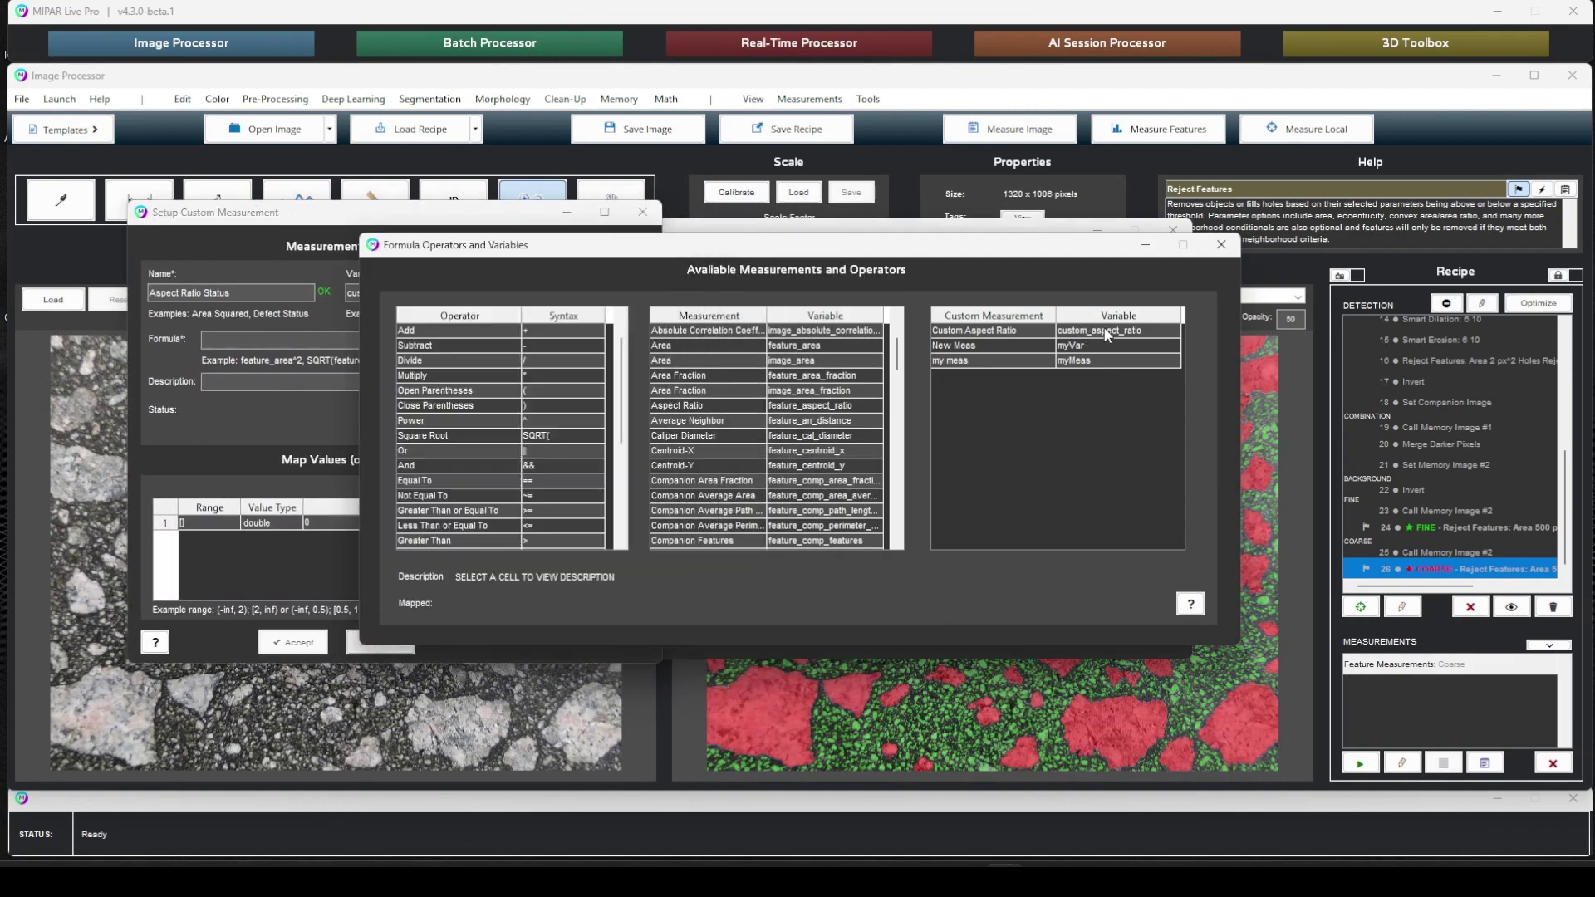
drag(980, 246, 1284, 218)
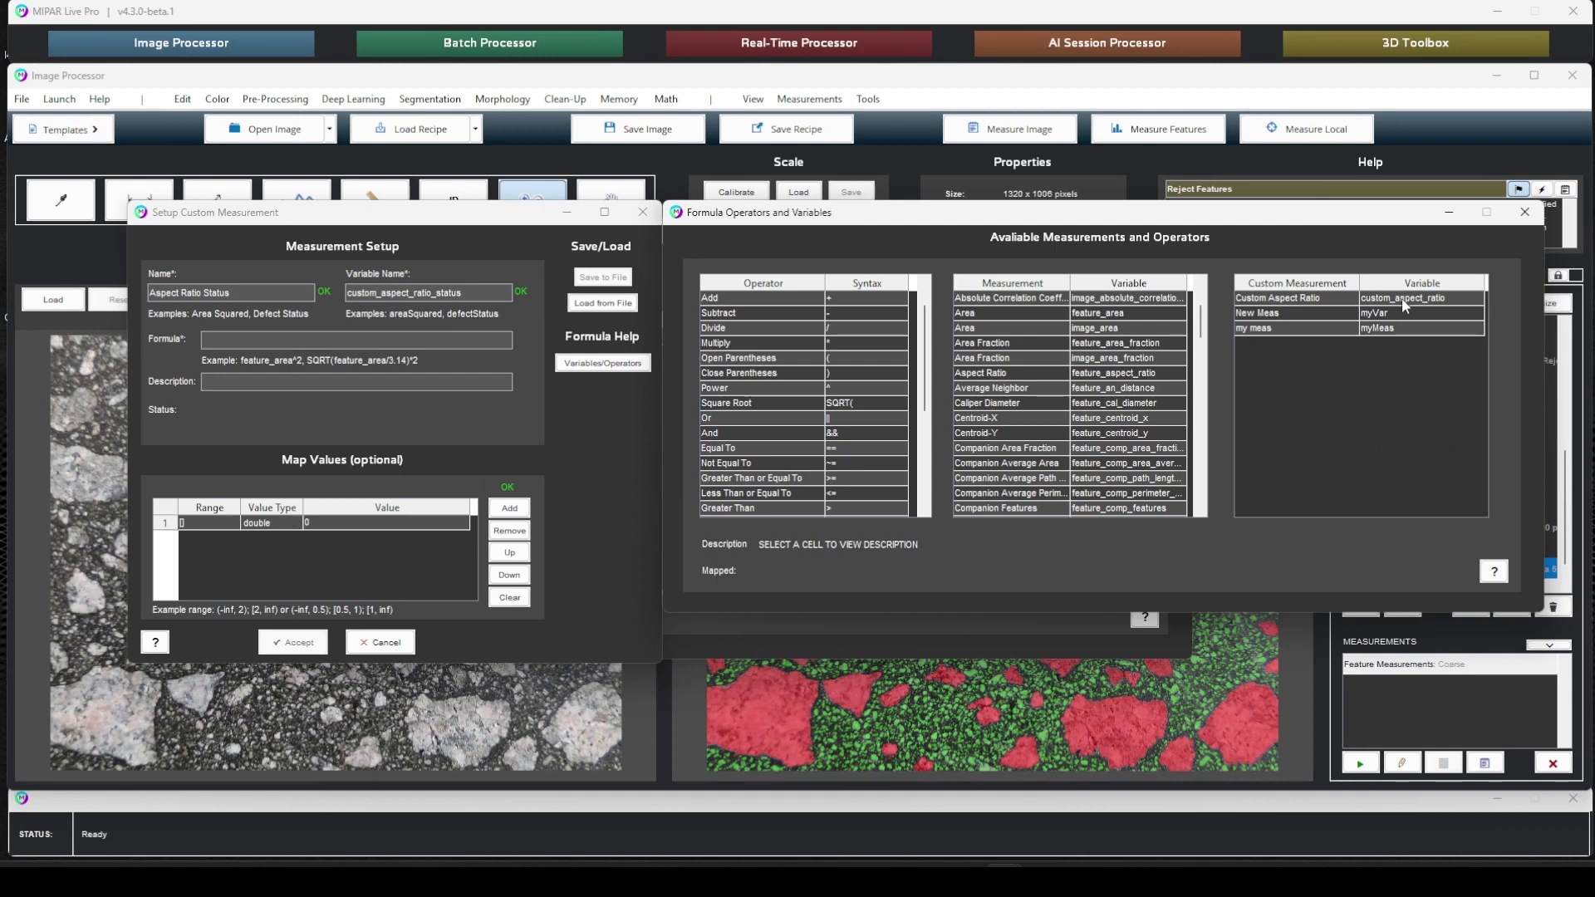
- Enter the formula MEAN_custom_aspect_ratio using the Mean Variable Modifier
click(294, 339)
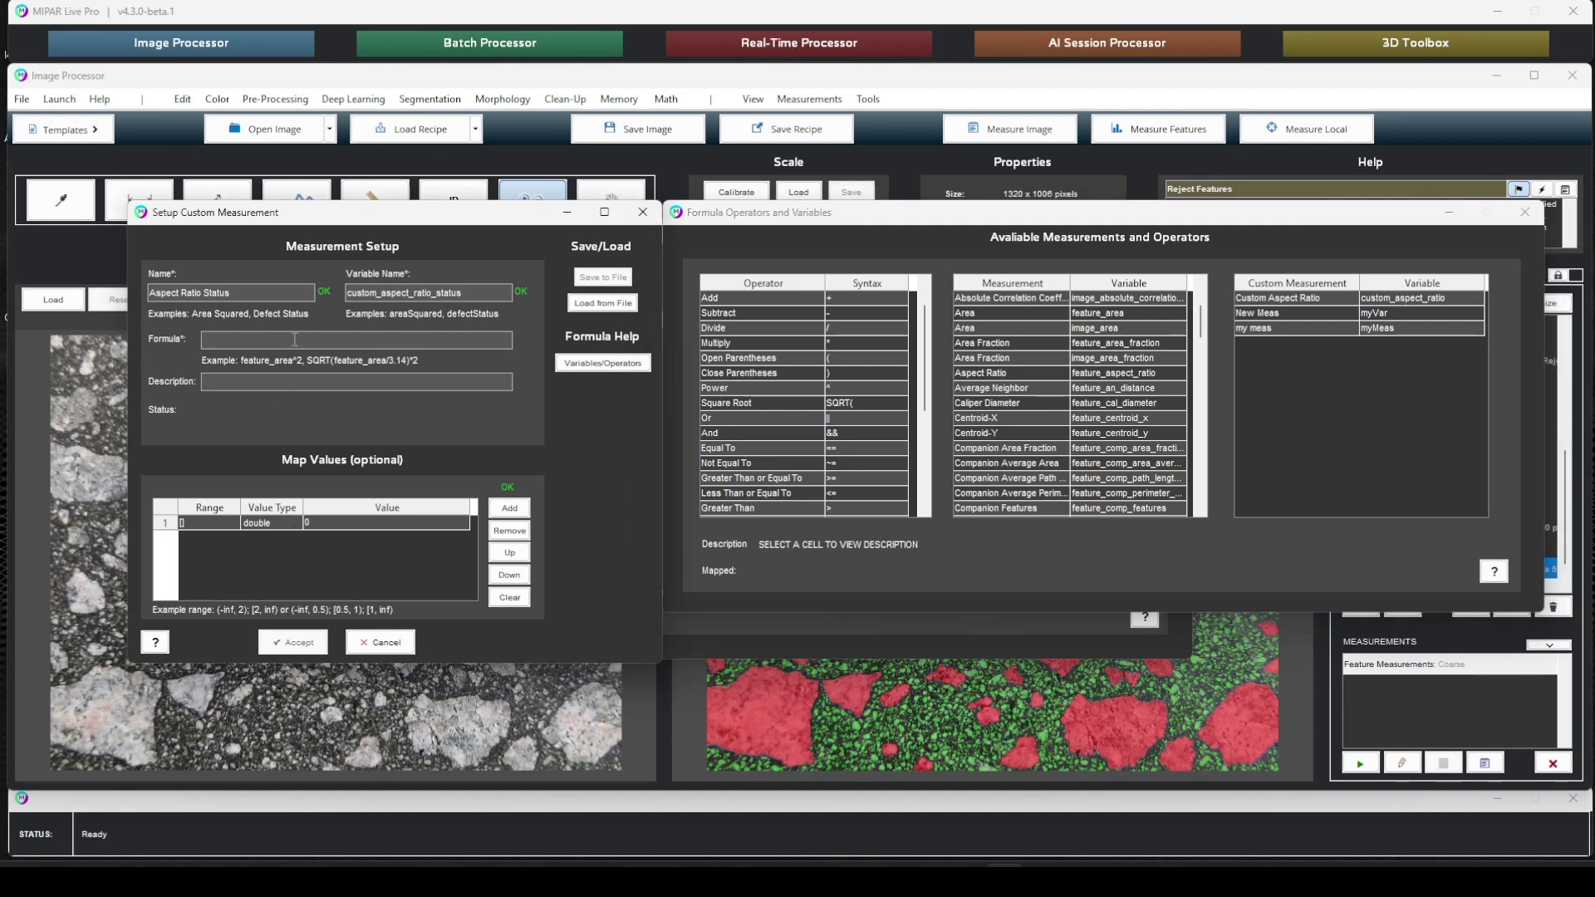
text(custom_aspect_ratio)
key(Left)
key(Left)
scroll(796, 386, down, 5)
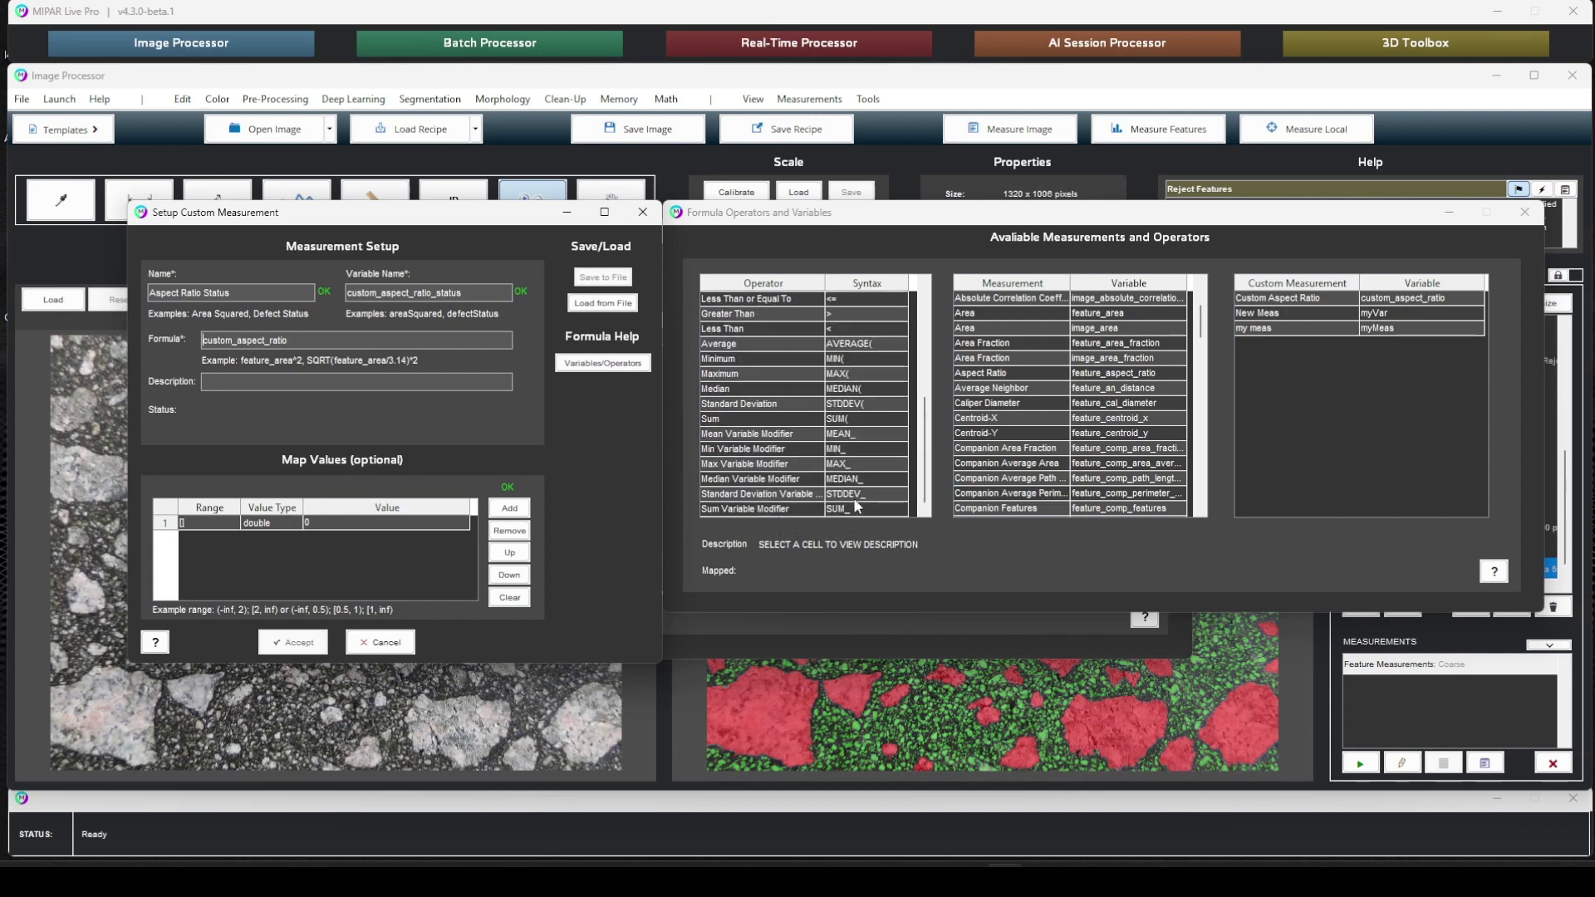
click(768, 437)
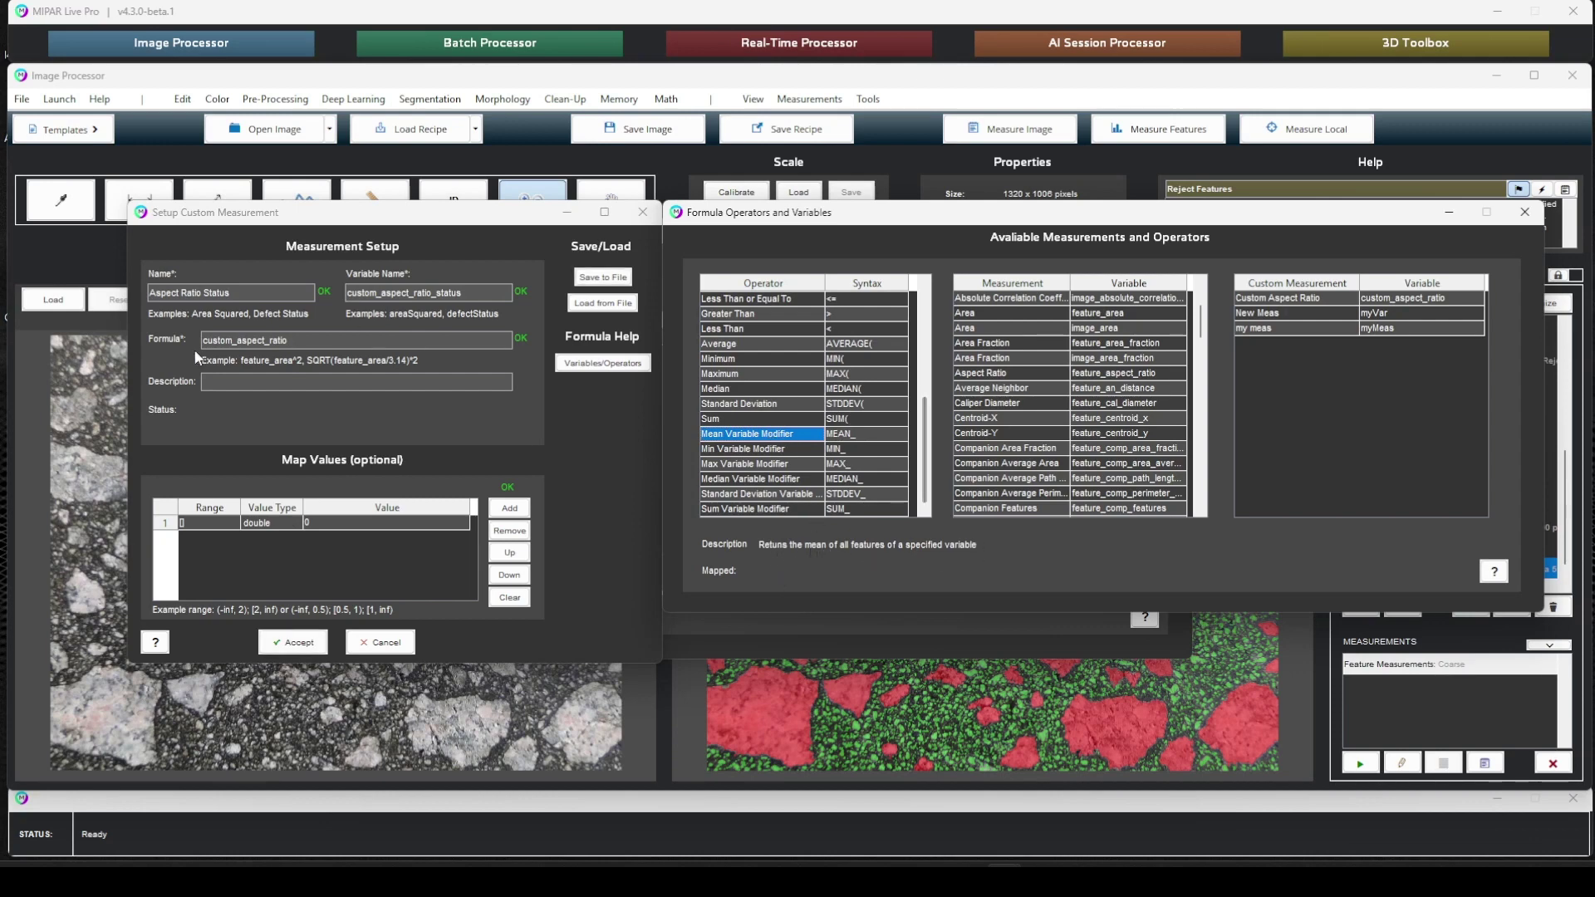
click(255, 340)
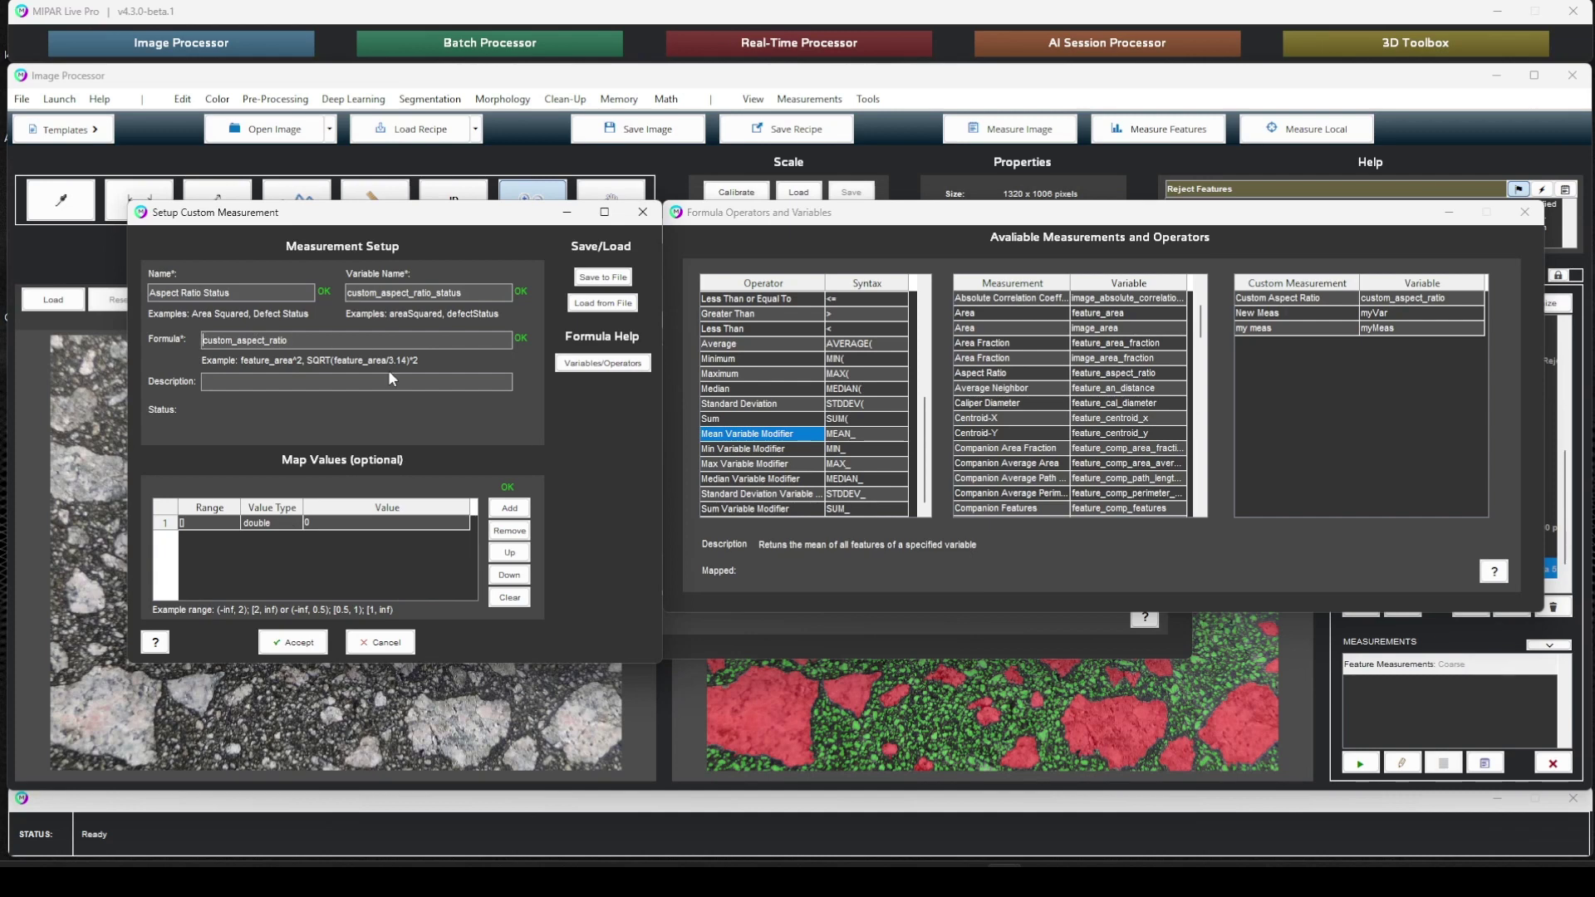
text(MEAN_)
click(856, 346)
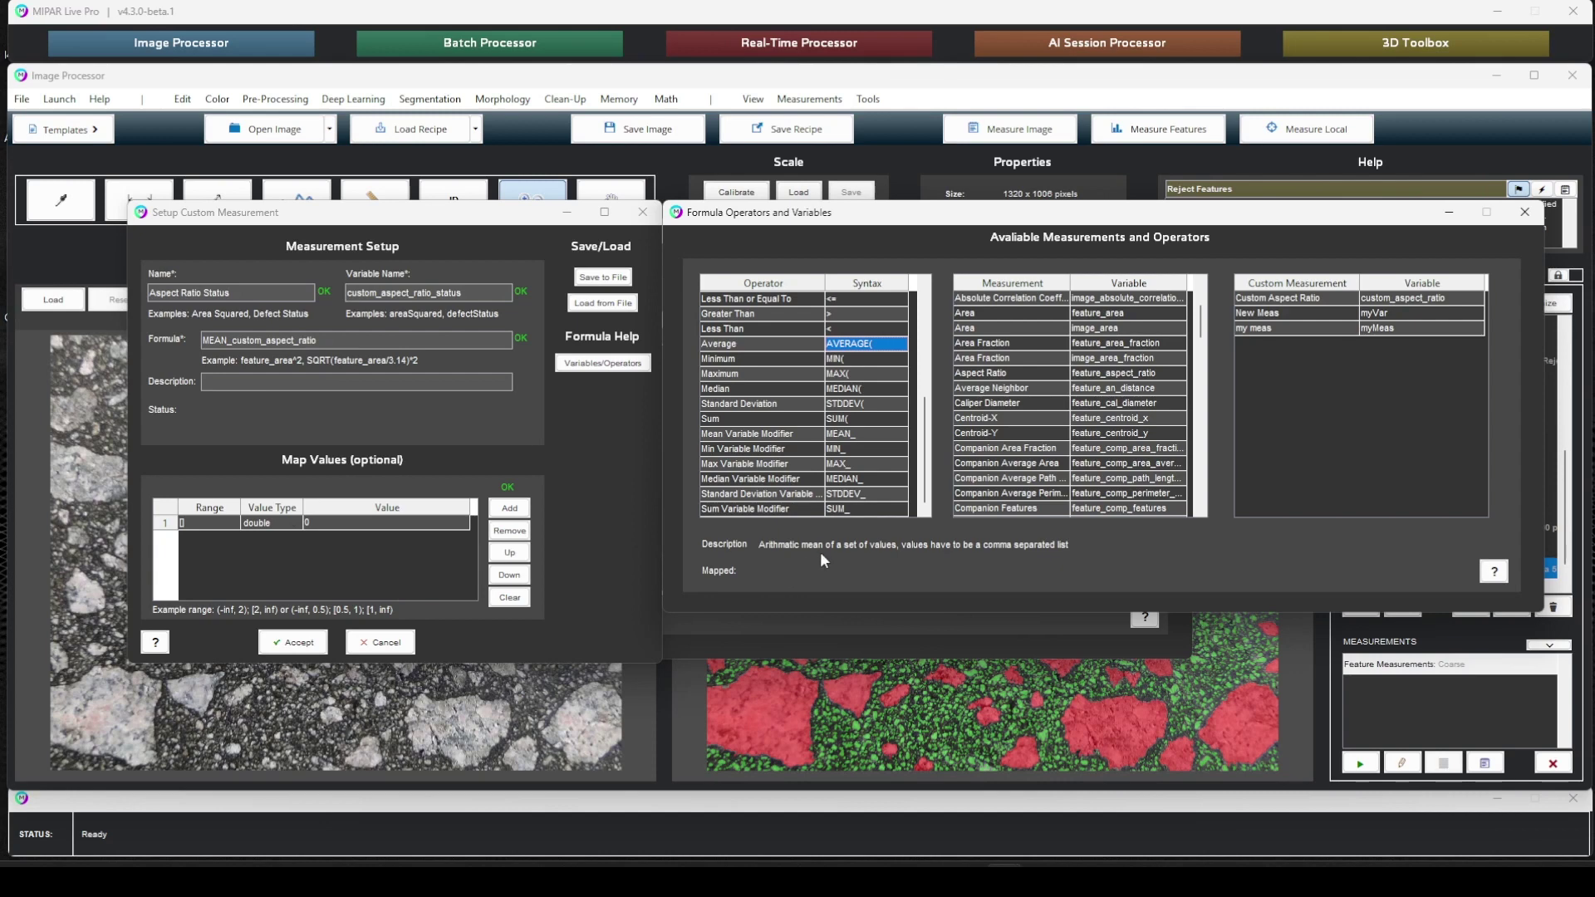
click(795, 463)
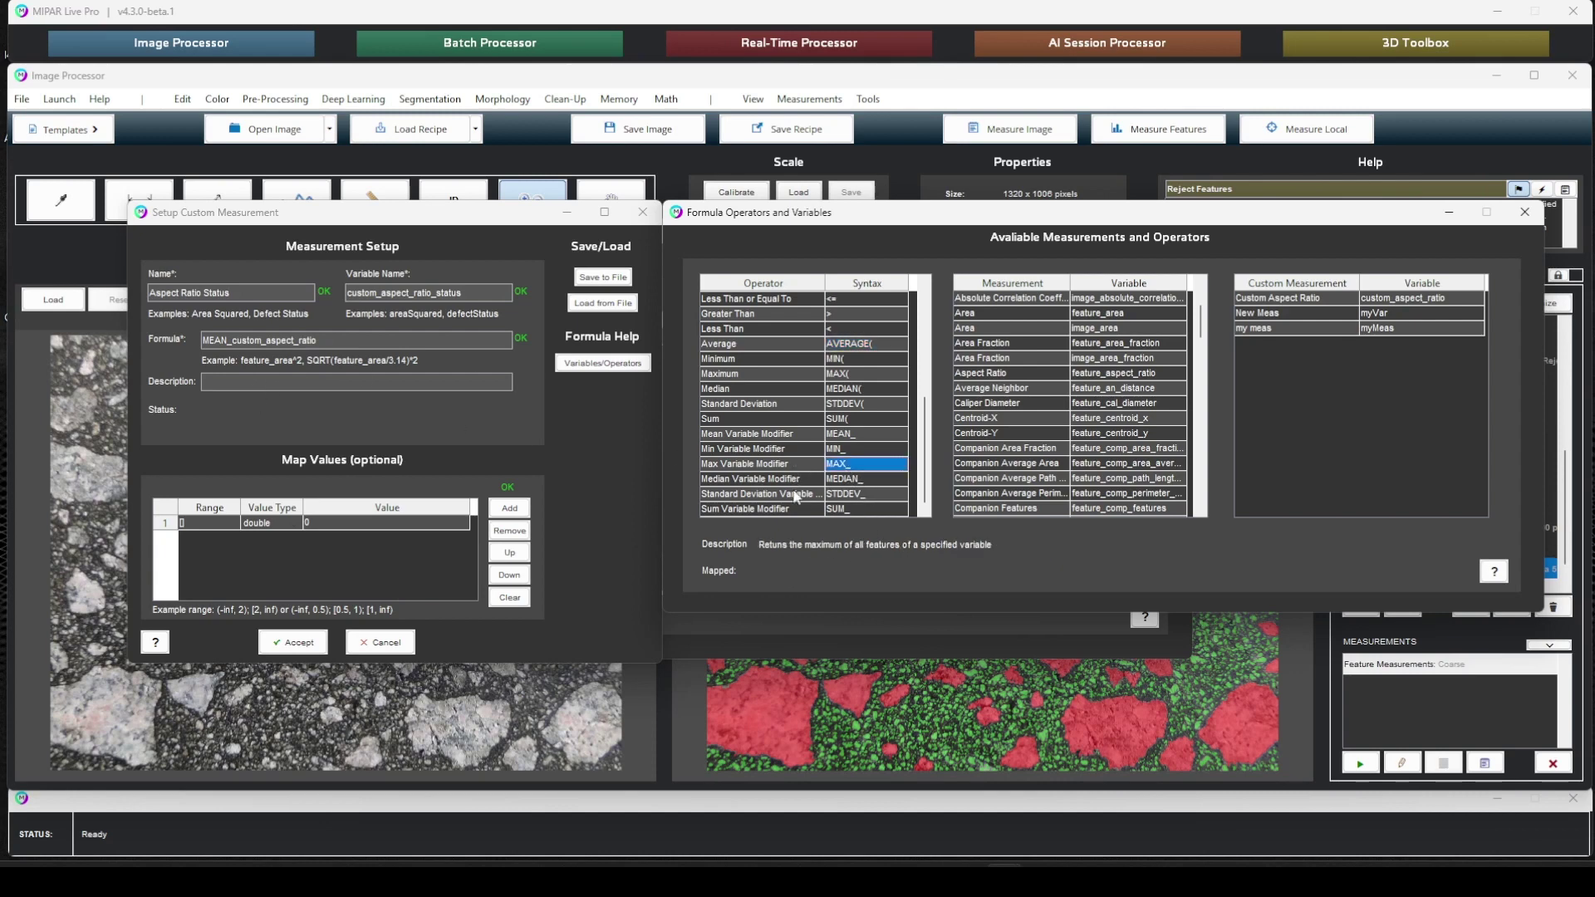
click(860, 375)
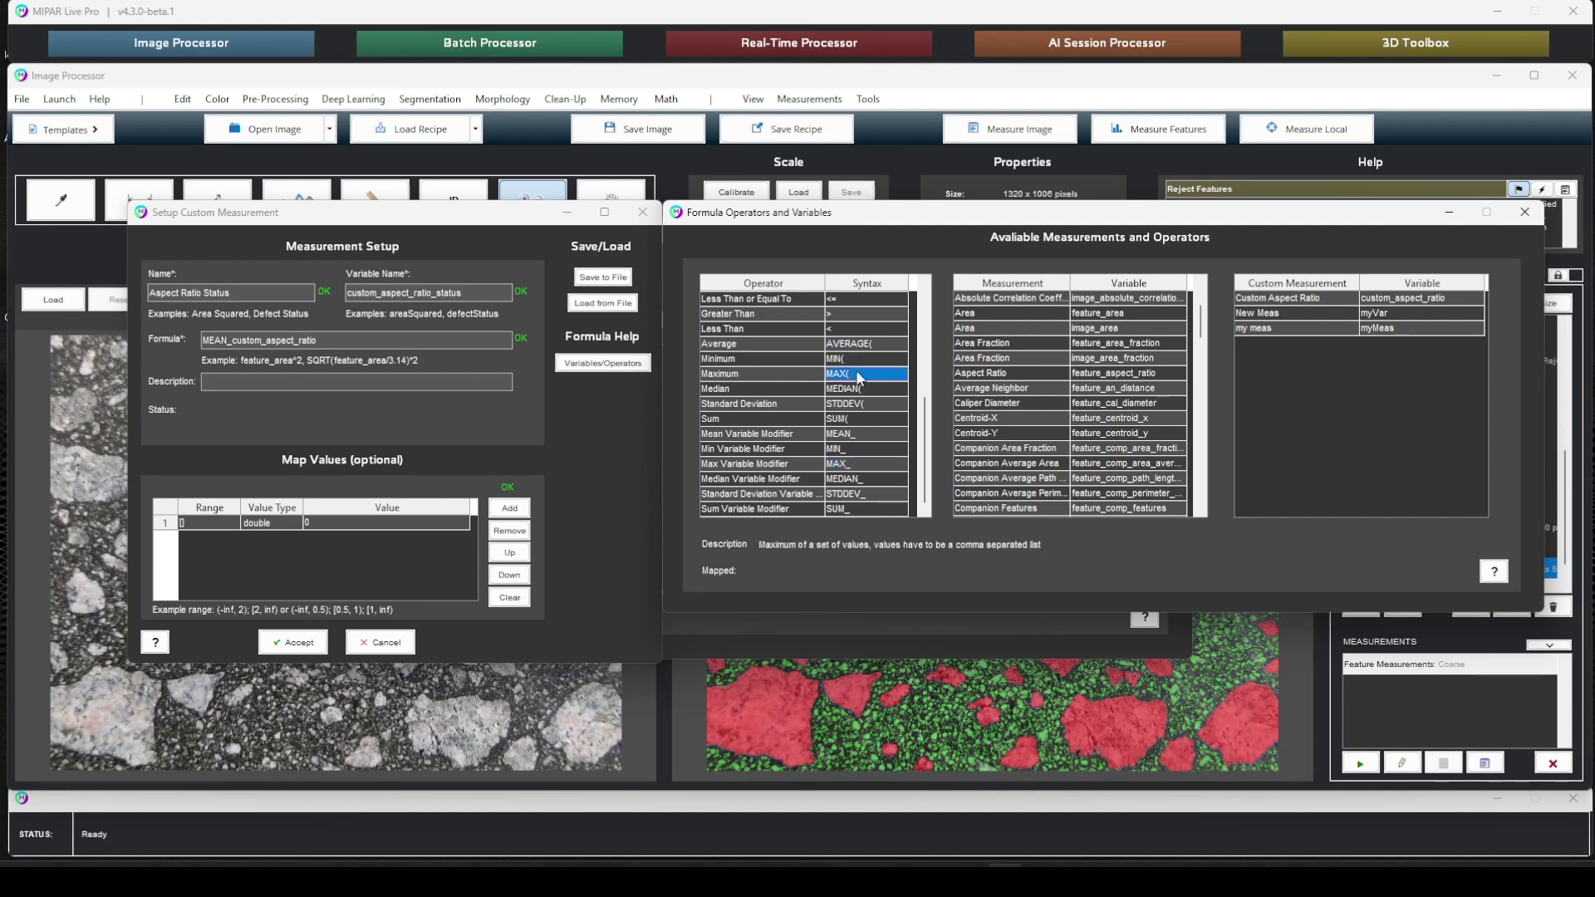
click(855, 470)
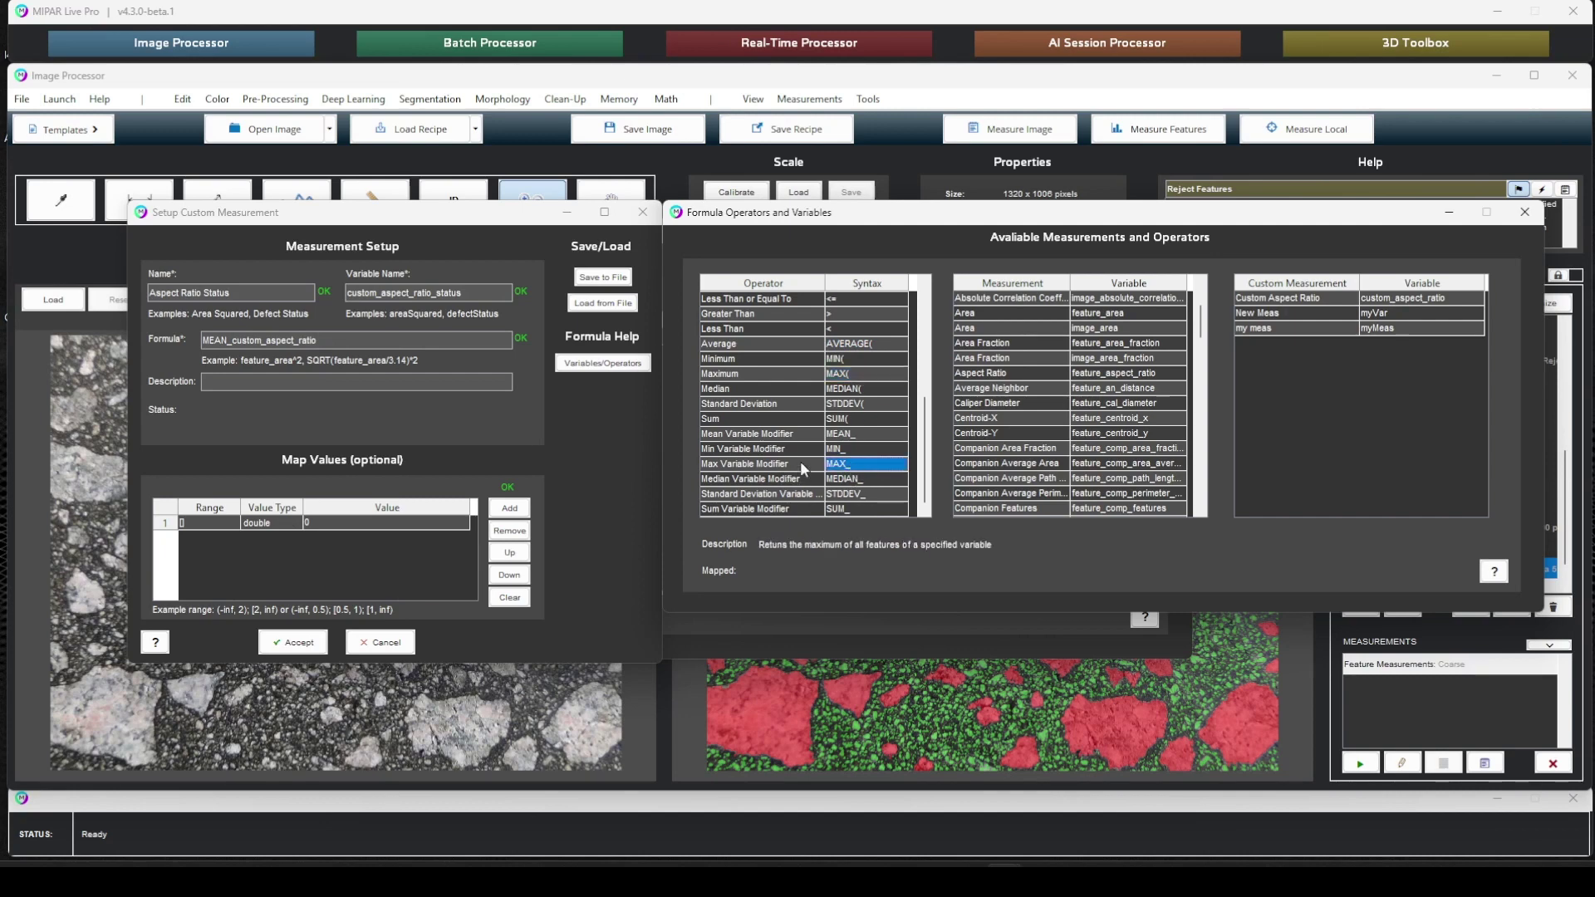
click(849, 377)
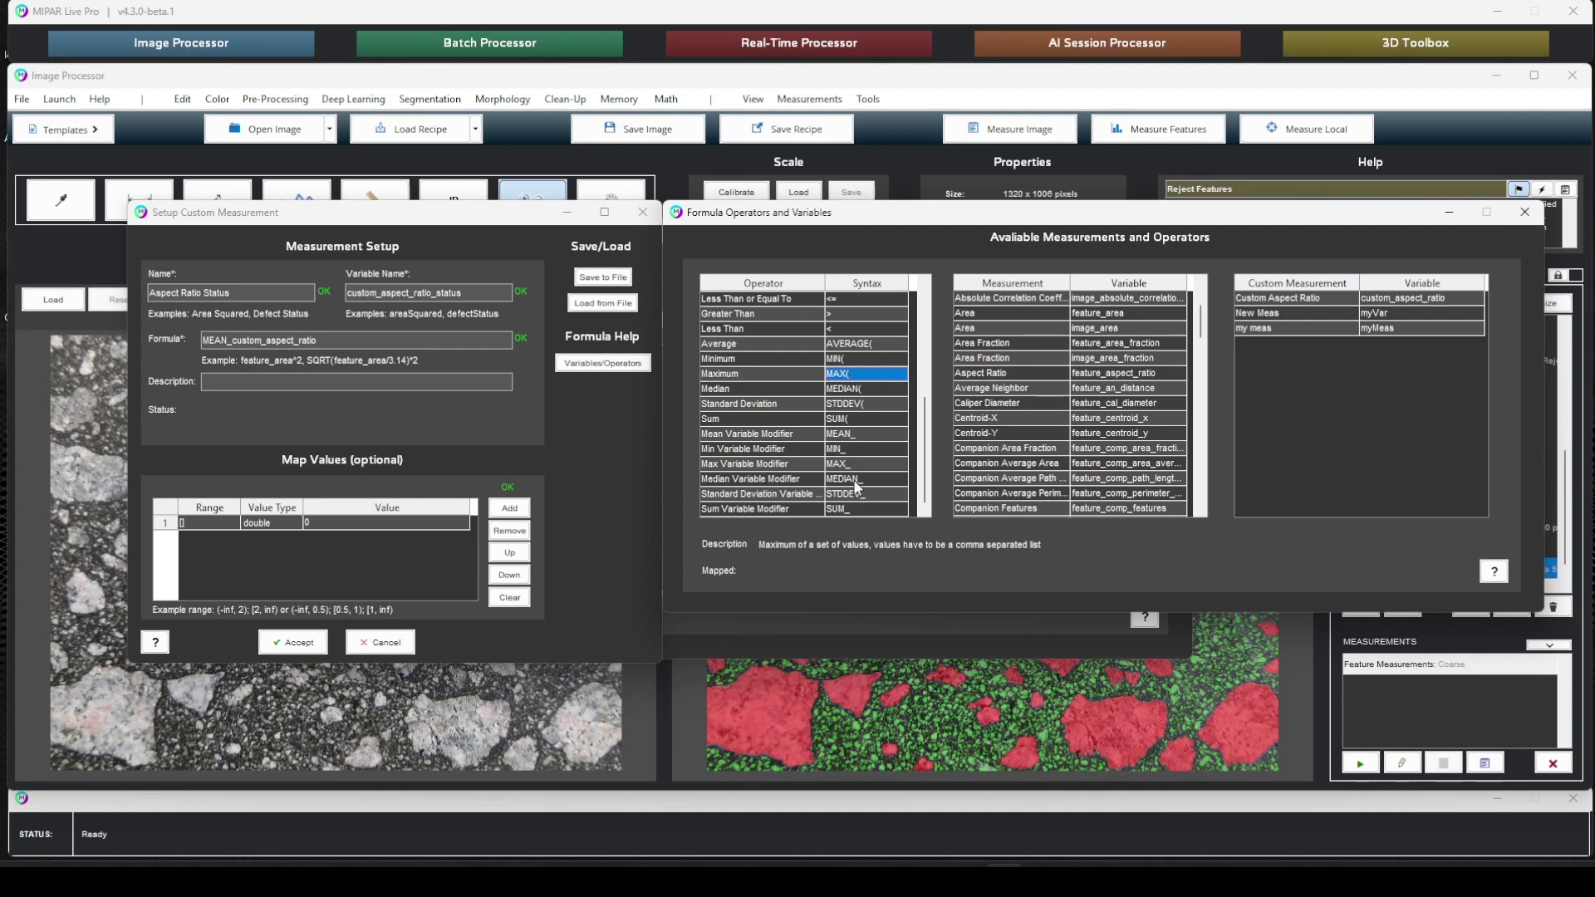
click(856, 480)
click(256, 381)
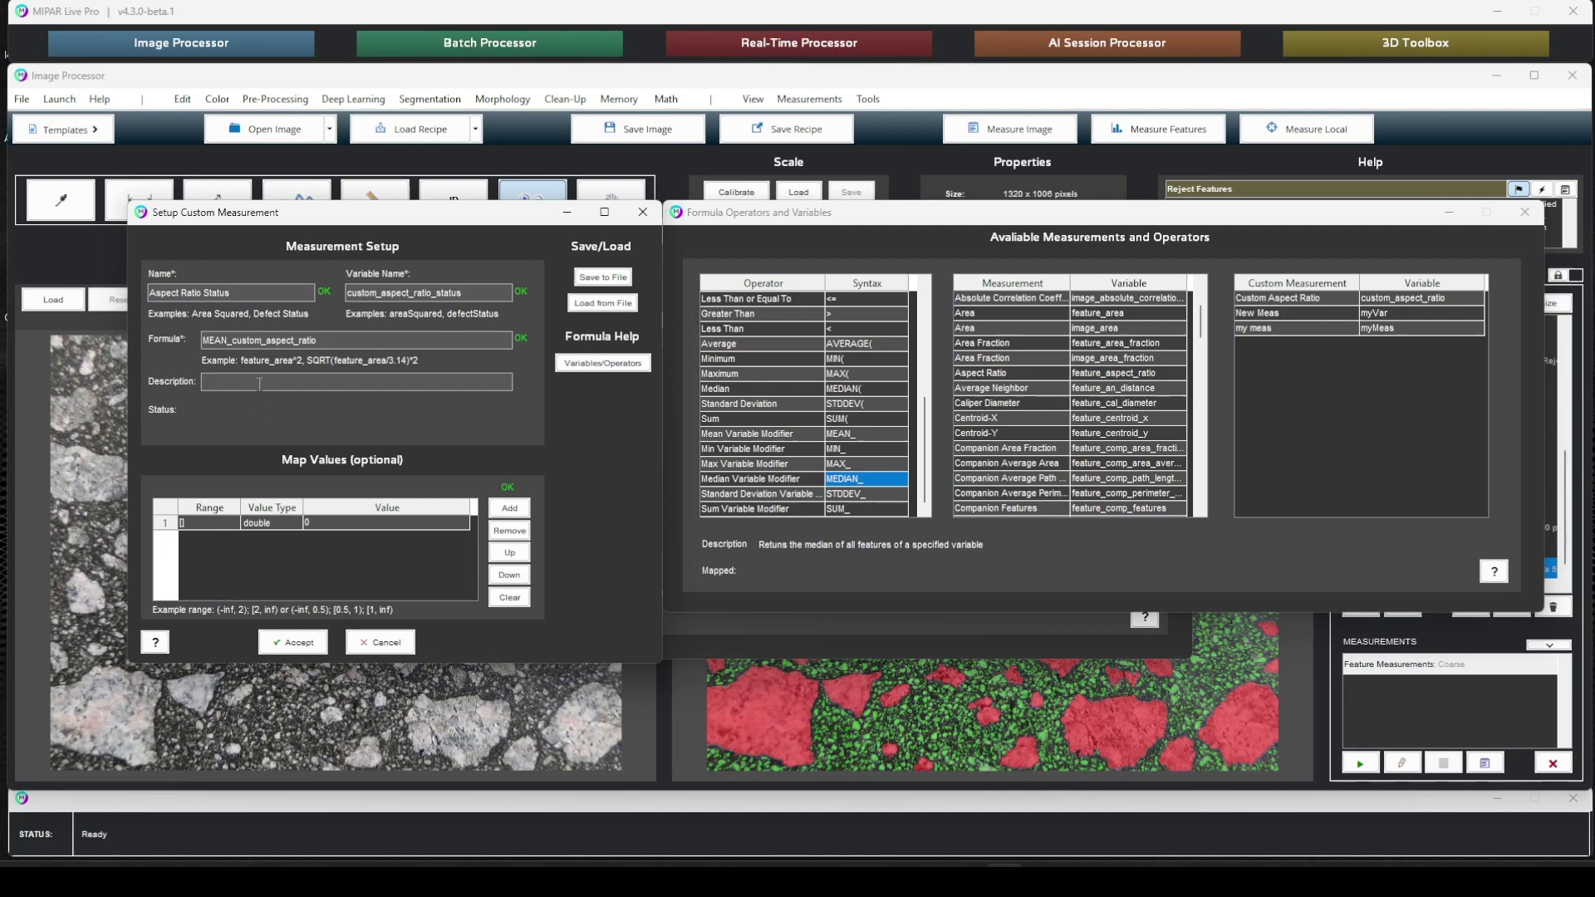
- Describe the measurement as 'status of custom aspec ratio' and enter the first map range (-inf, 1.25]
text(status of custom aspec ratio)
click(337, 342)
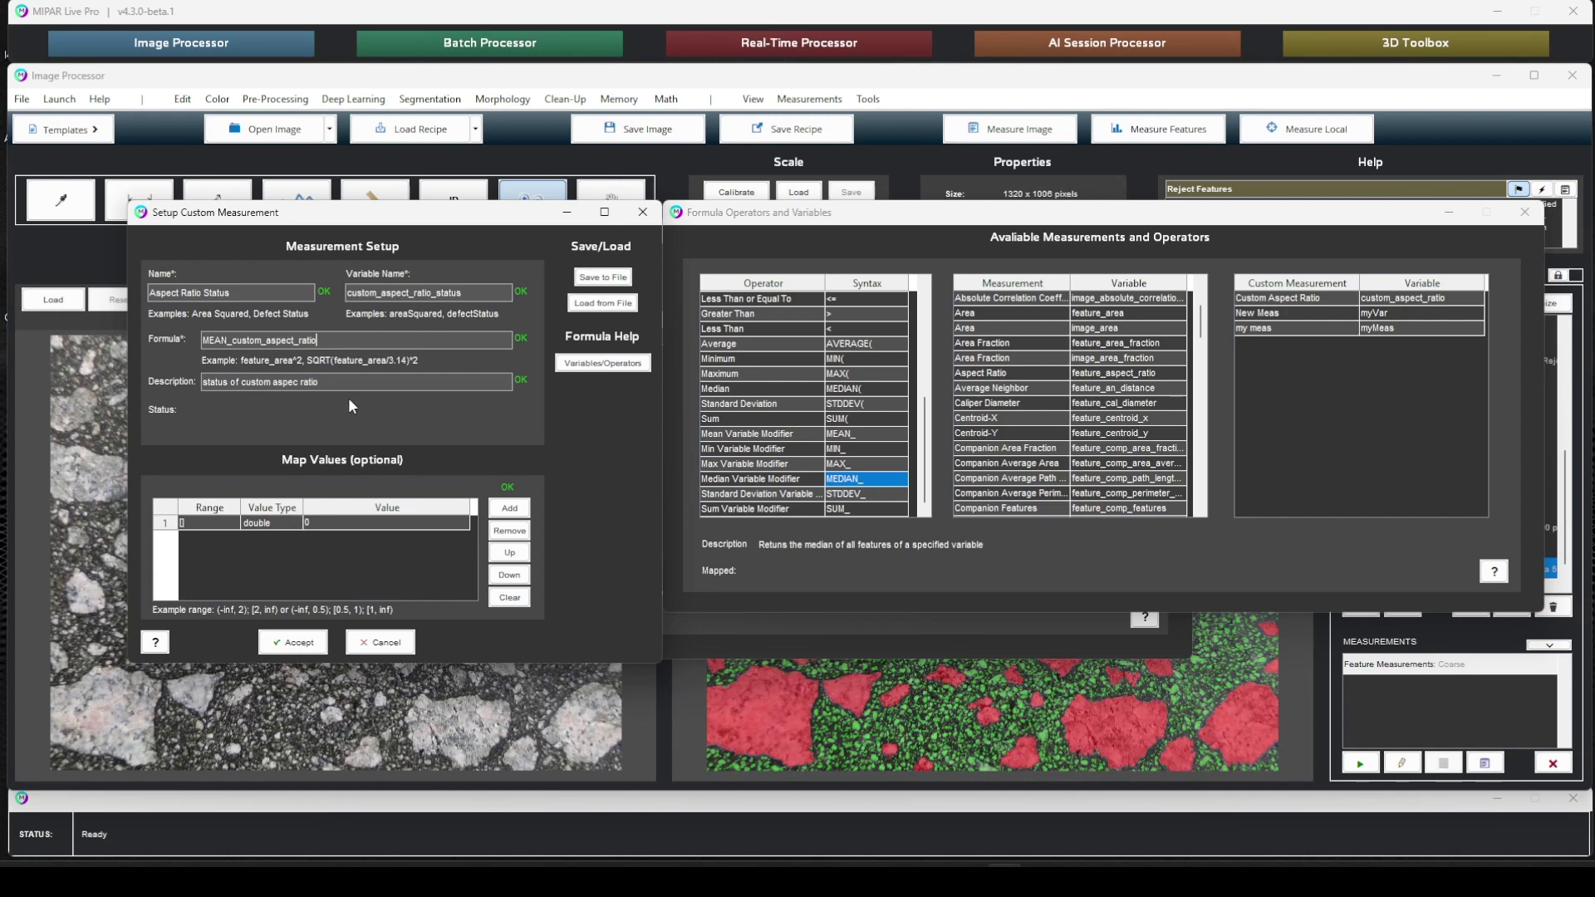
click(211, 525)
double_click(231, 527)
text(inf, 1.25)
- Add the (1.25,inf) range and map (-inf, 1.25] to the text value FAIL
click(289, 535)
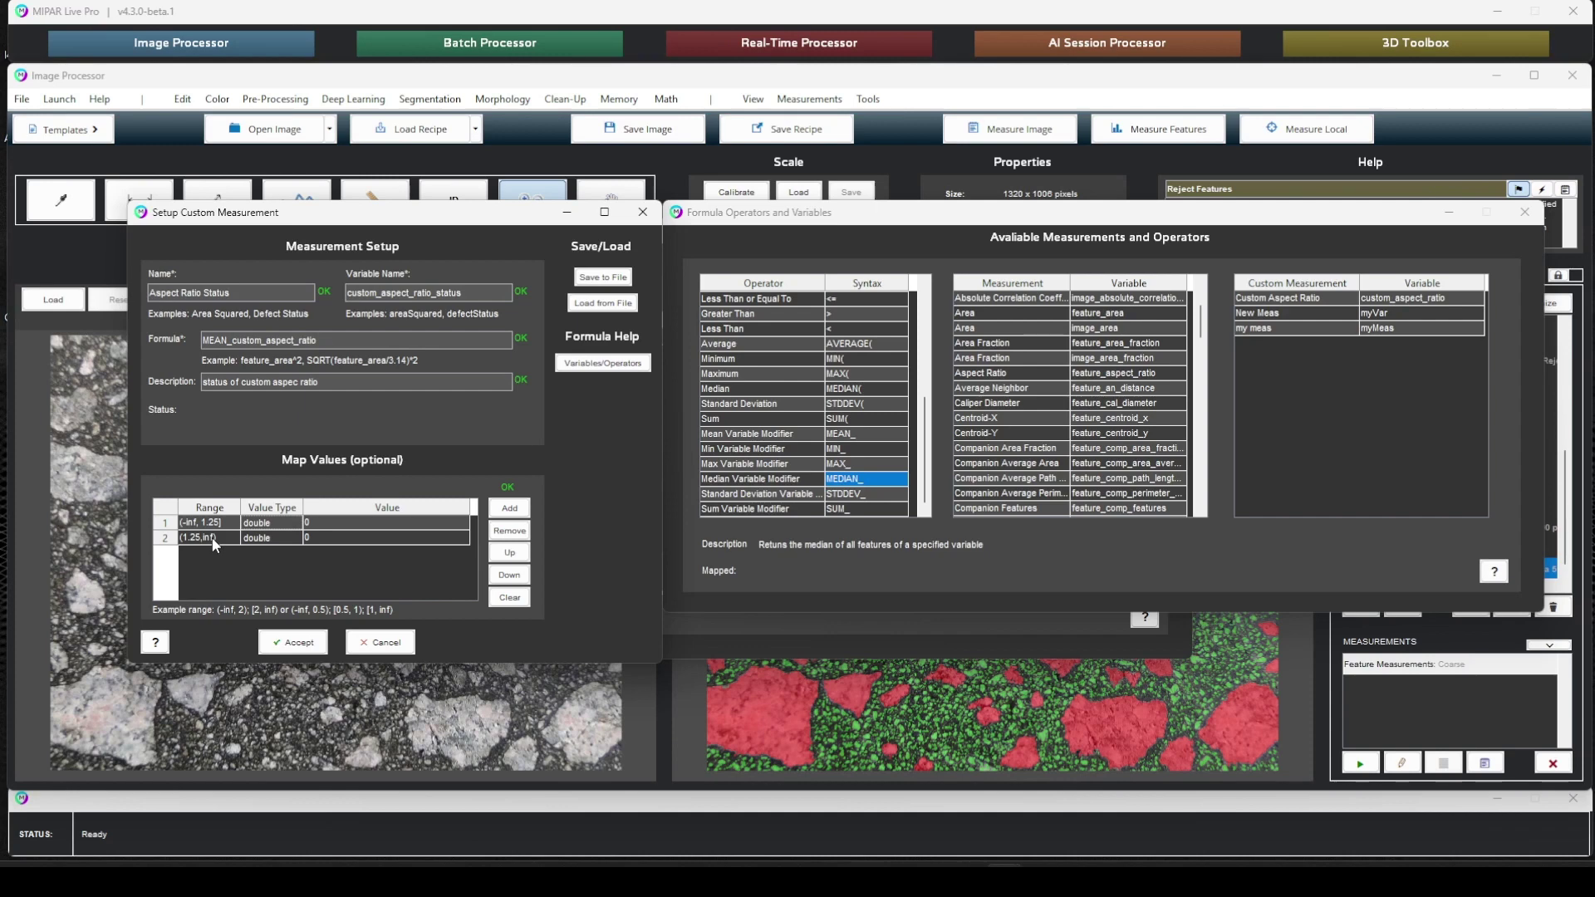
click(271, 523)
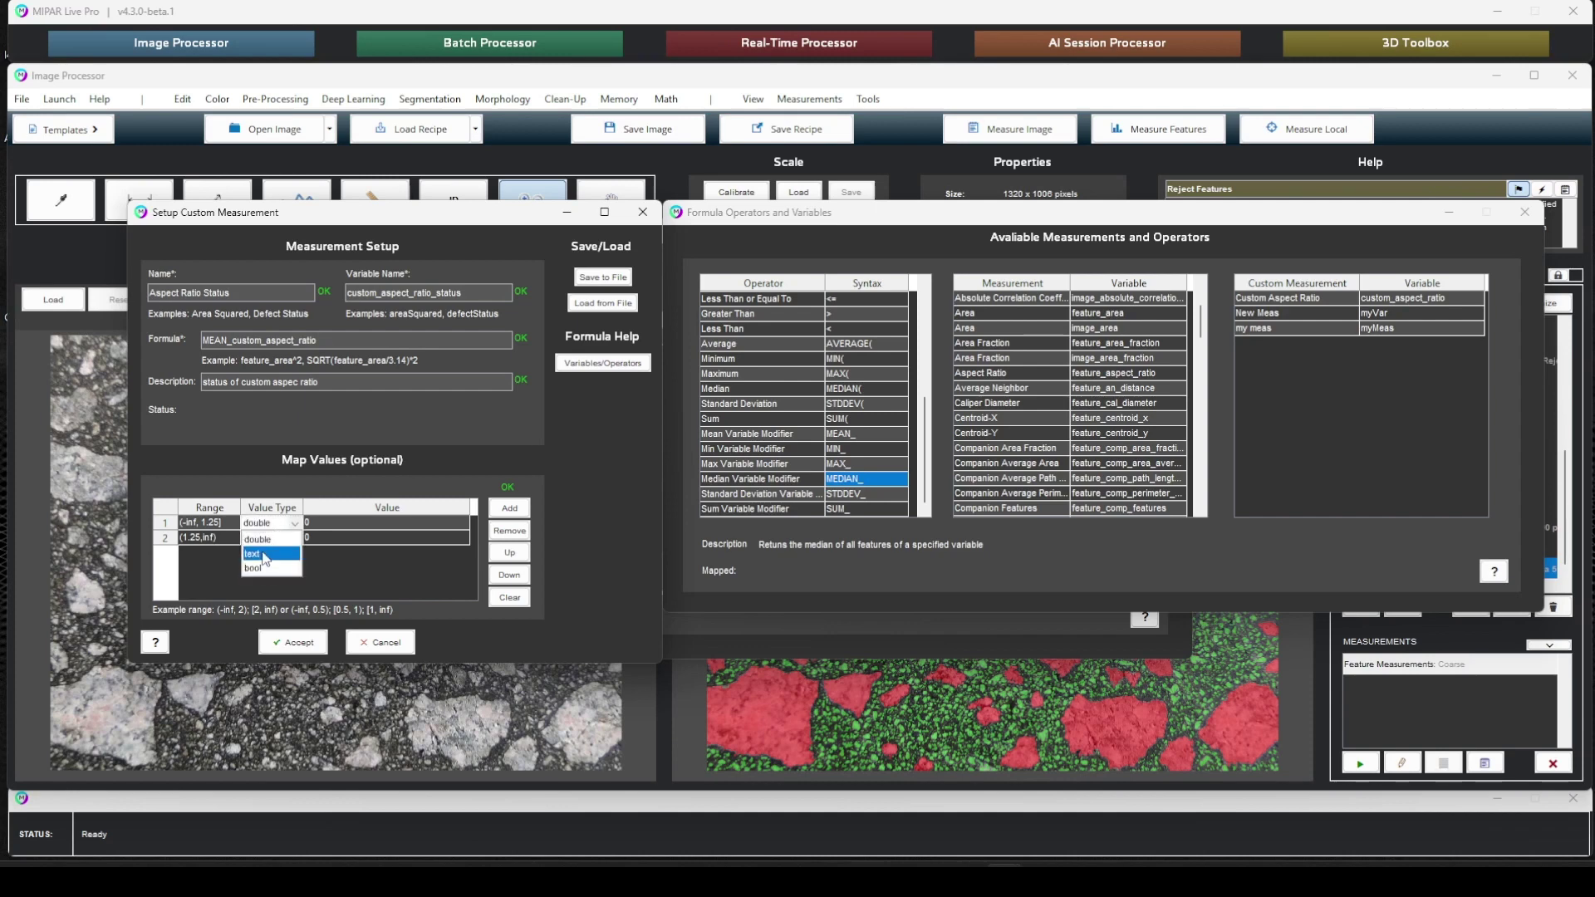
click(266, 554)
click(320, 524)
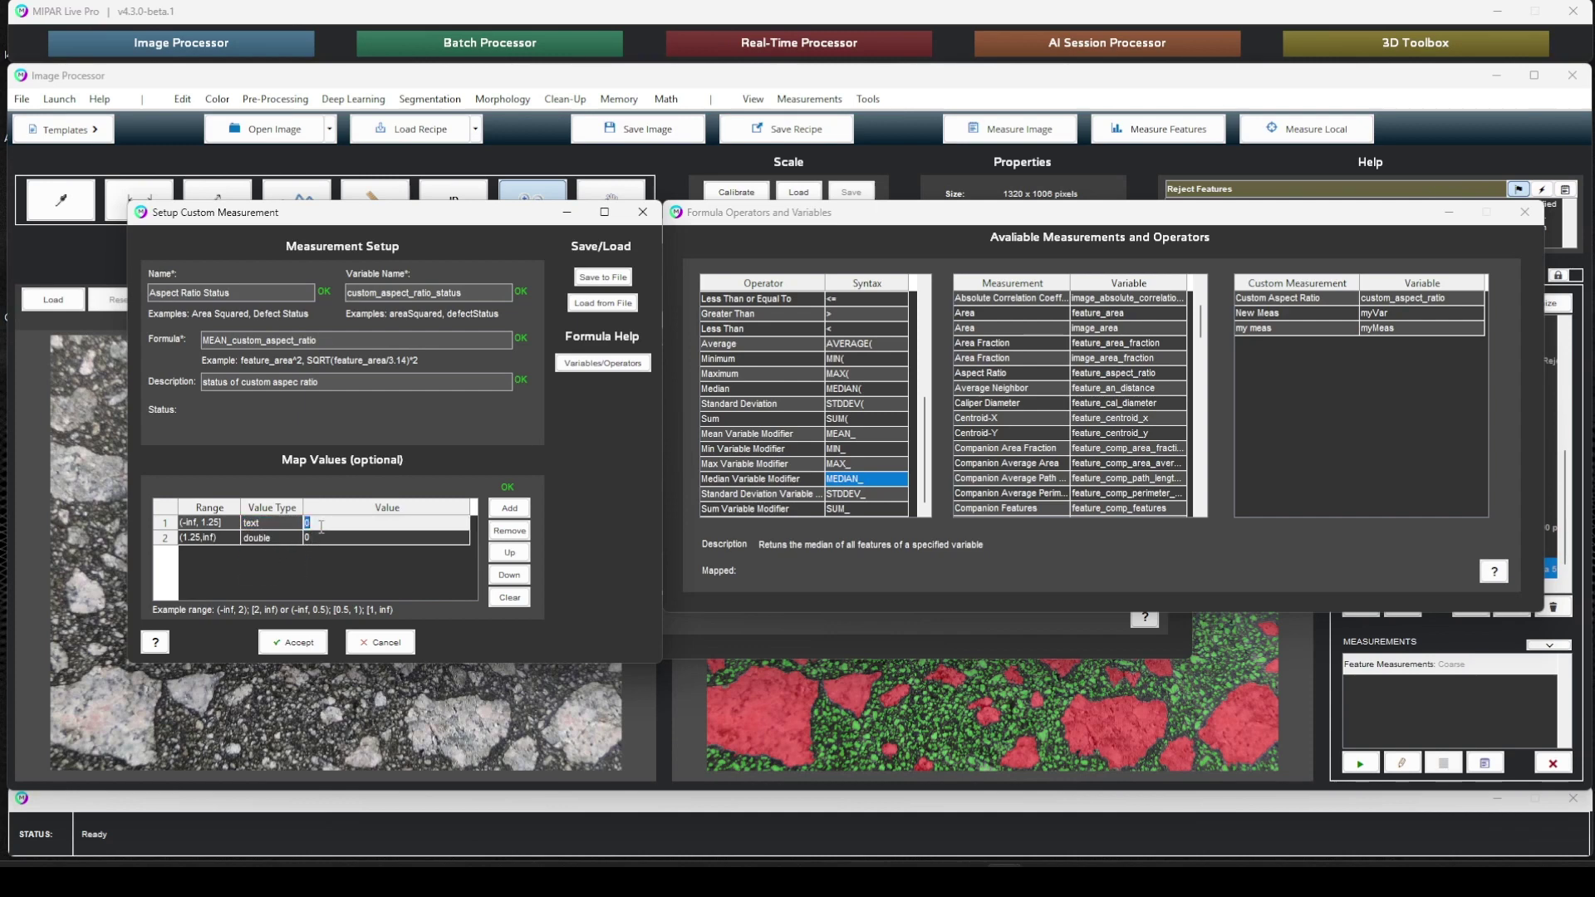
text(FAIL)
key(Return)
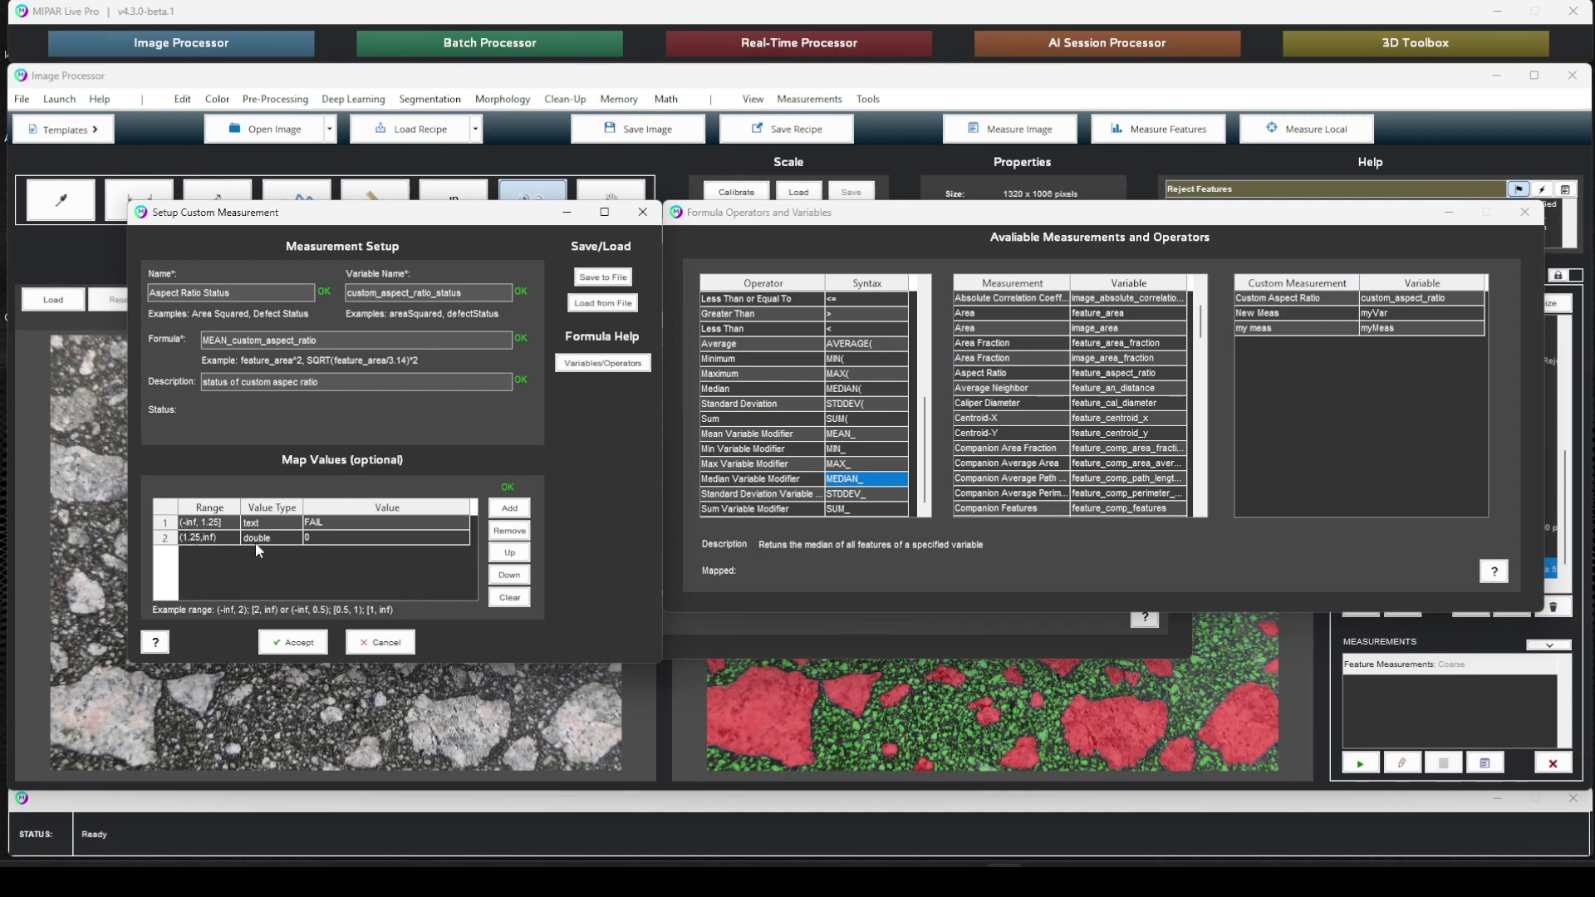
- Map the (1.25,inf) range to the text value PASS
click(256, 541)
click(265, 576)
double_click(350, 539)
text(PASS)
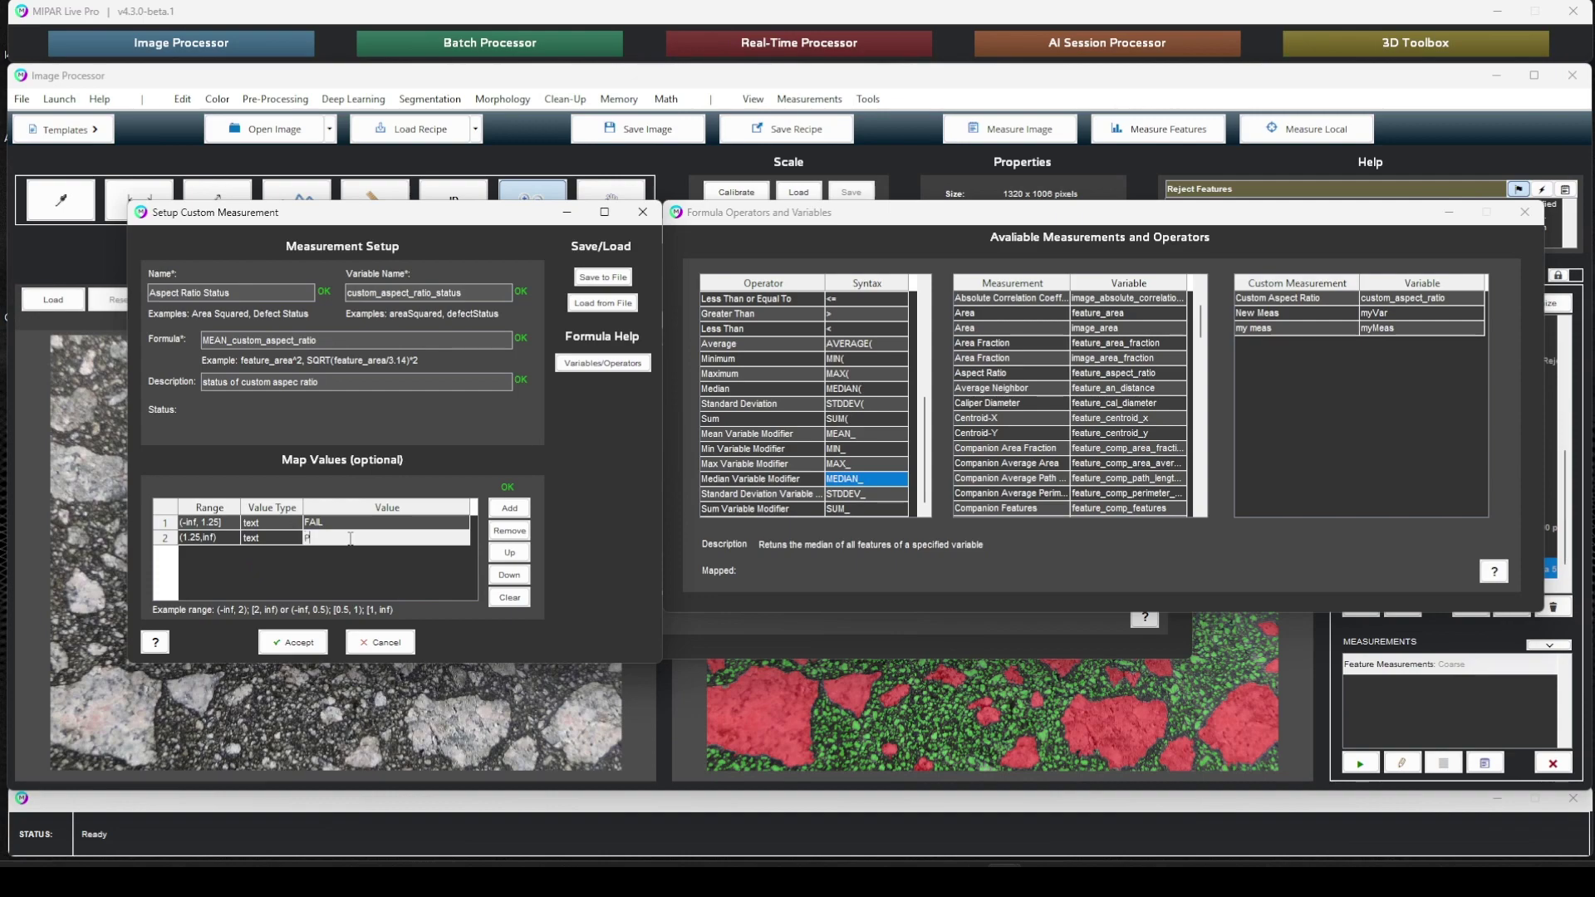
click(371, 581)
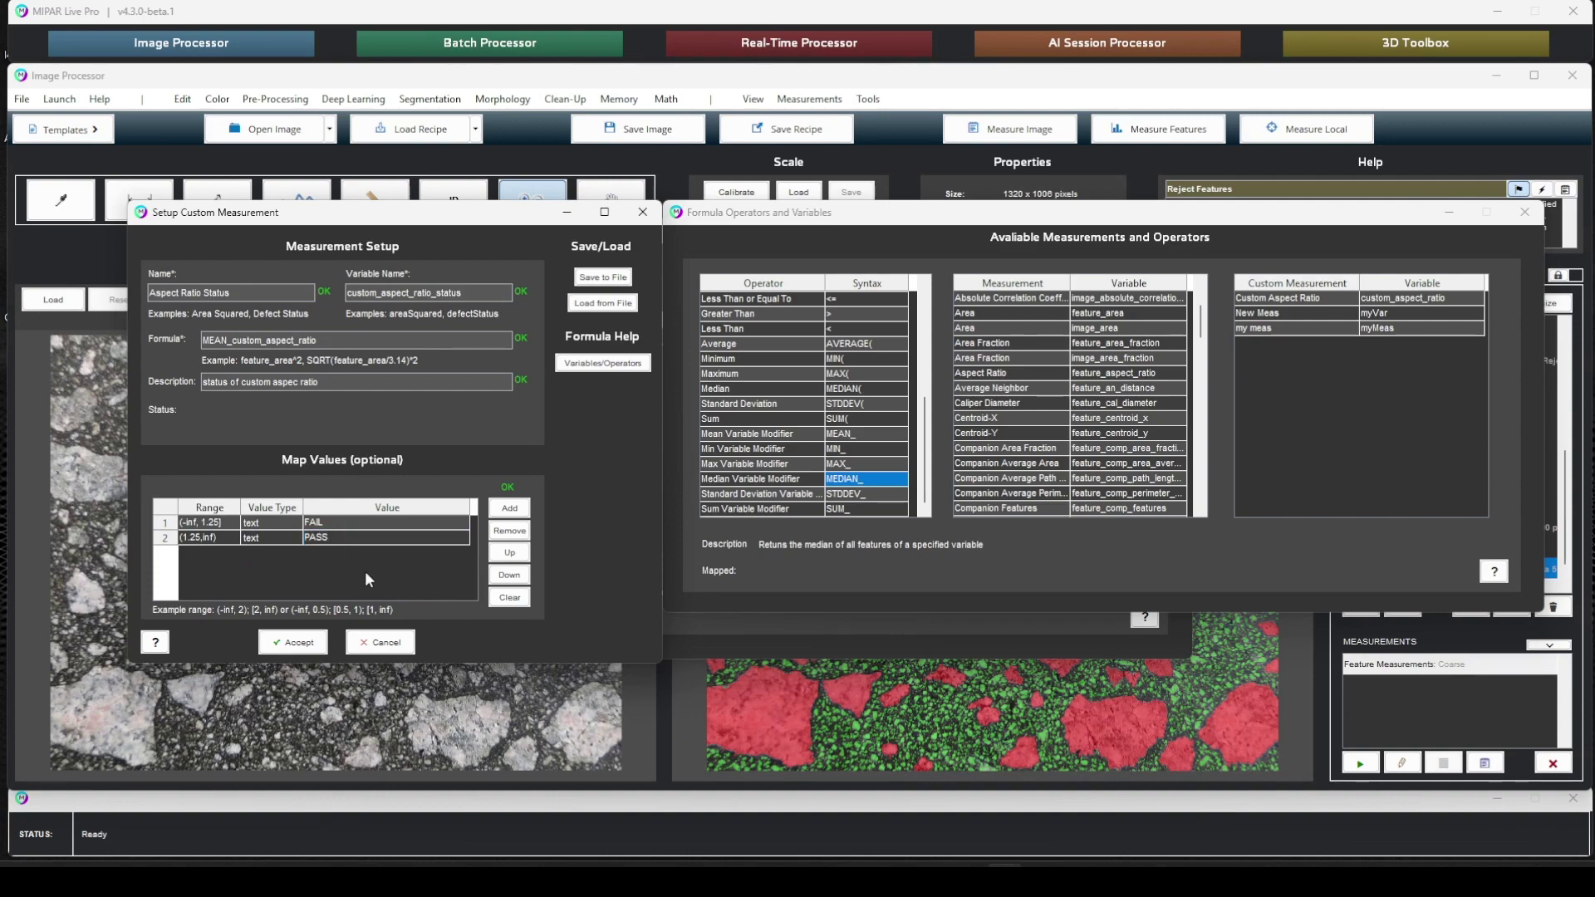
- Accept Aspect Ratio Status and add it to the recipe's Custom Measurements next to Feature Measurements: Coarse
click(288, 643)
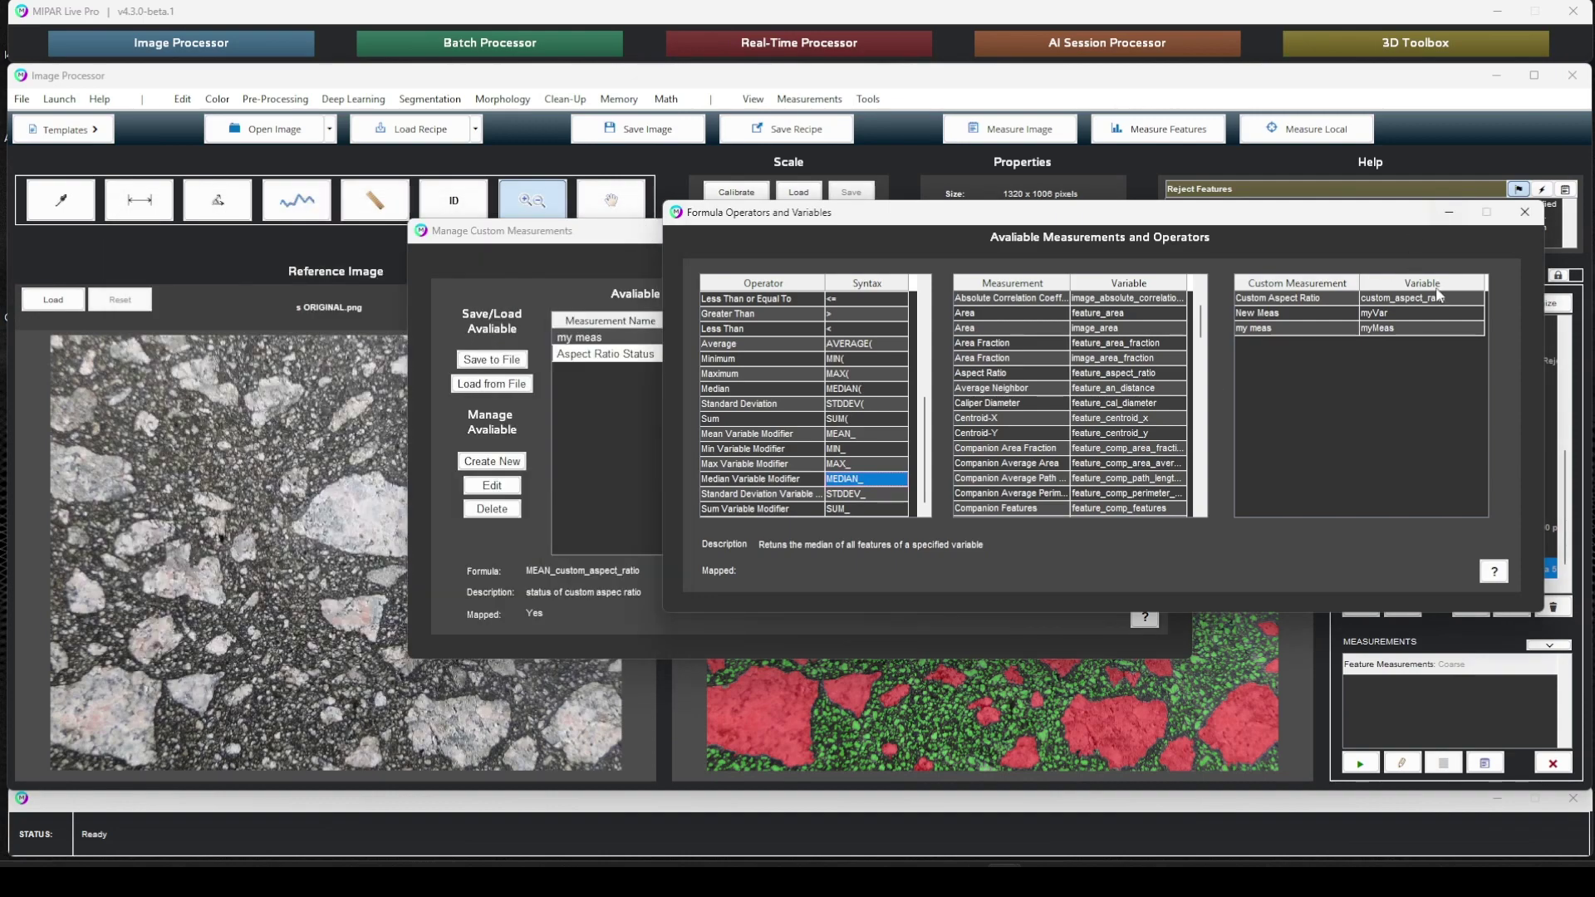
click(1525, 211)
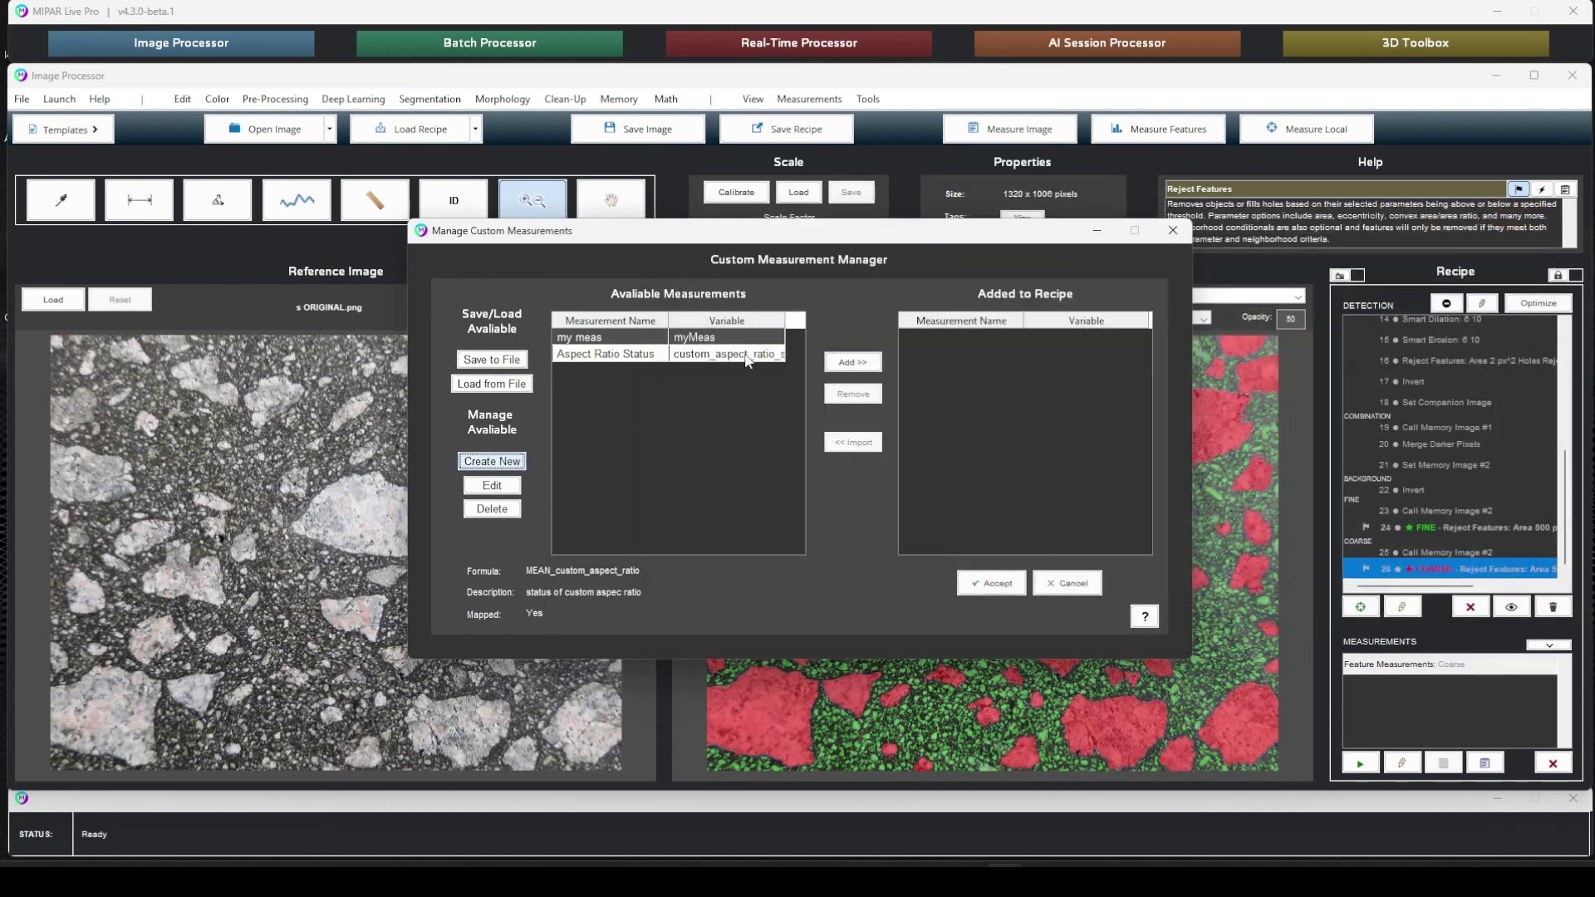
click(853, 362)
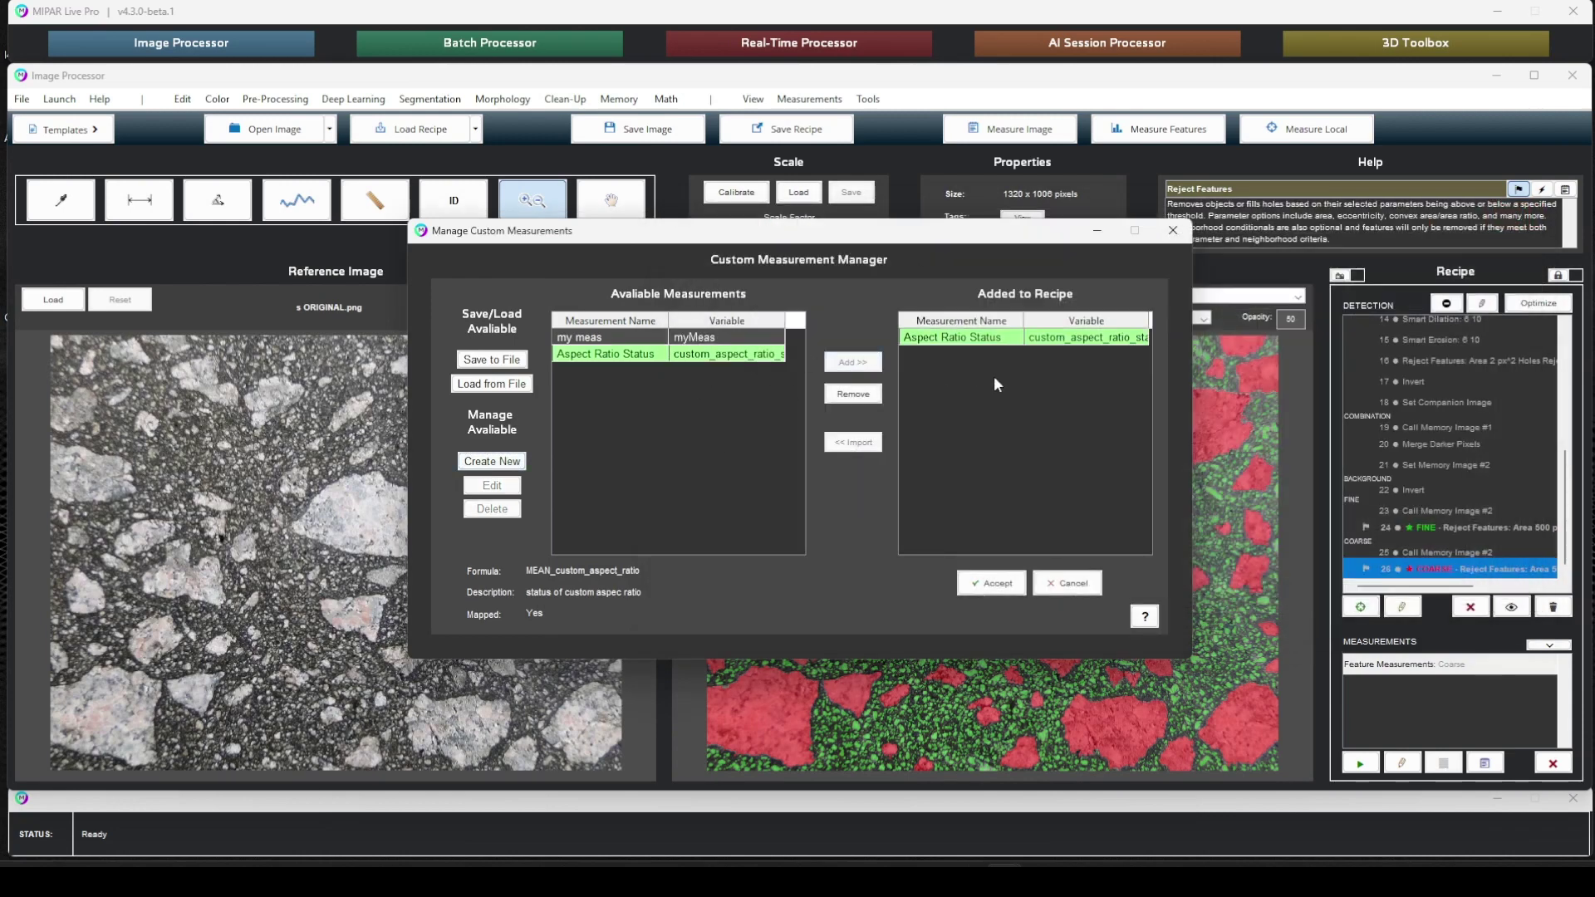
click(996, 584)
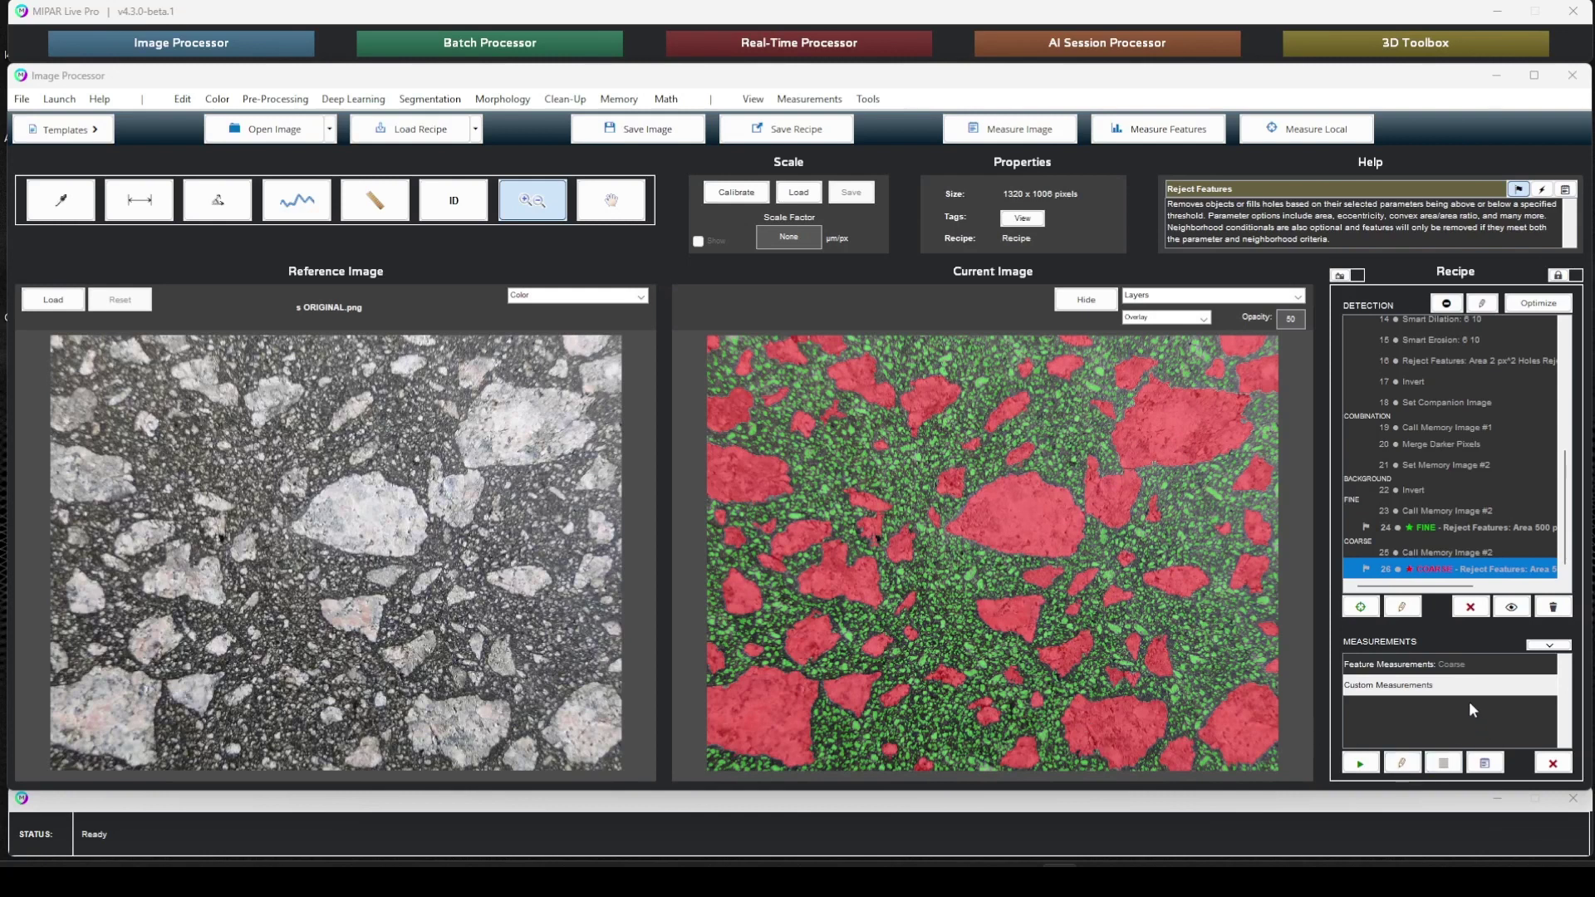
- Run the feature and custom measurements and inspect Coarse's mean aspect ratio 1.6659 and PASS status
drag(1449, 664, 1446, 681)
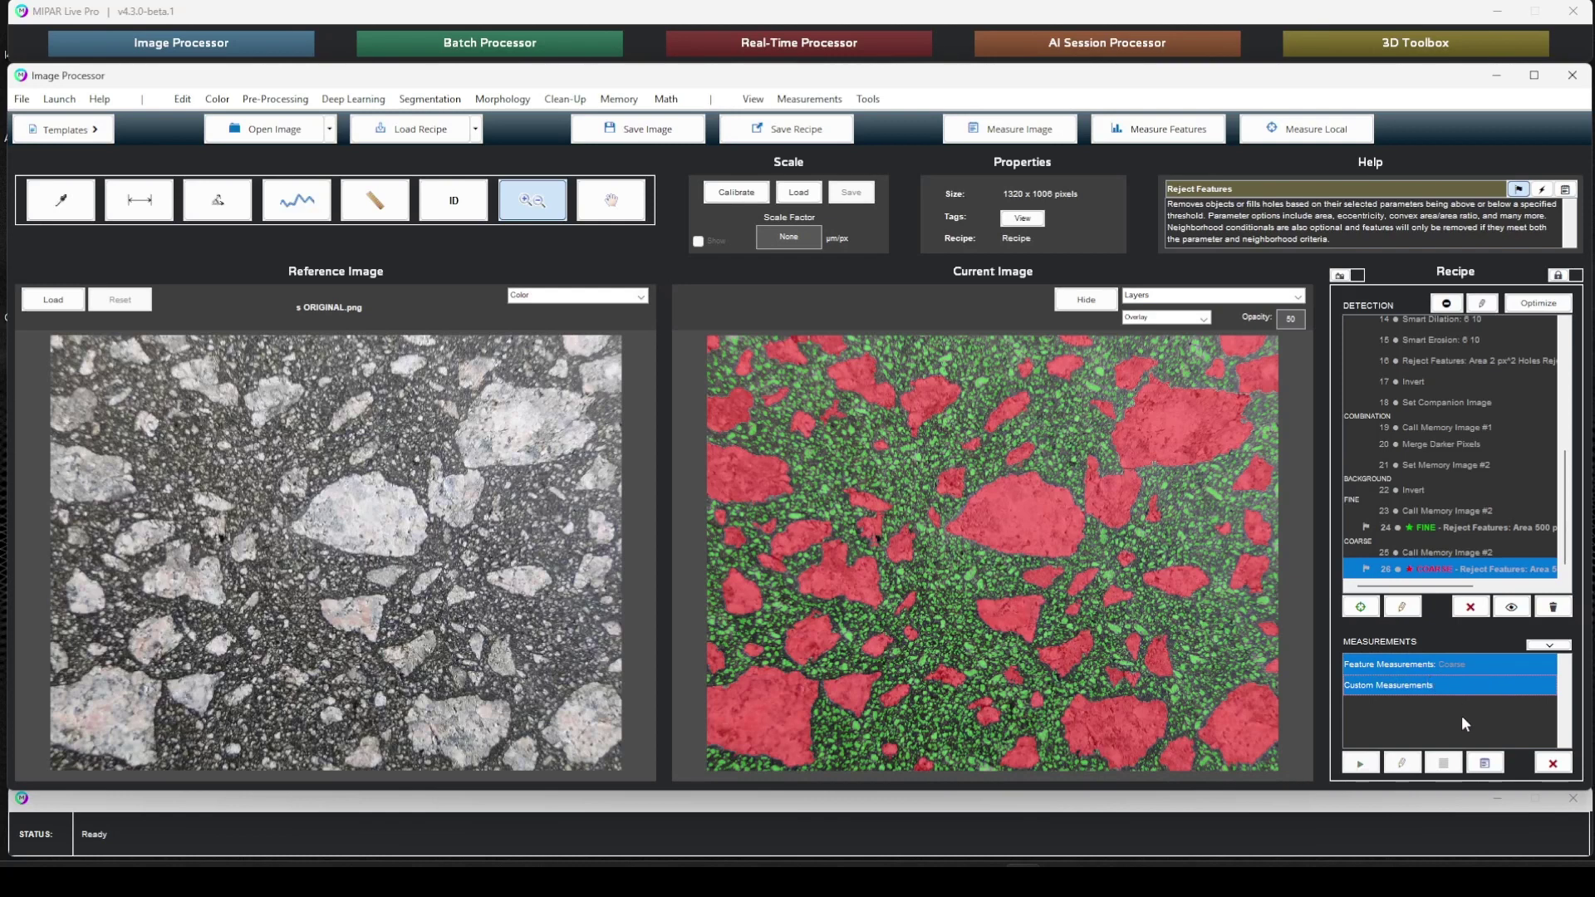
click(1484, 763)
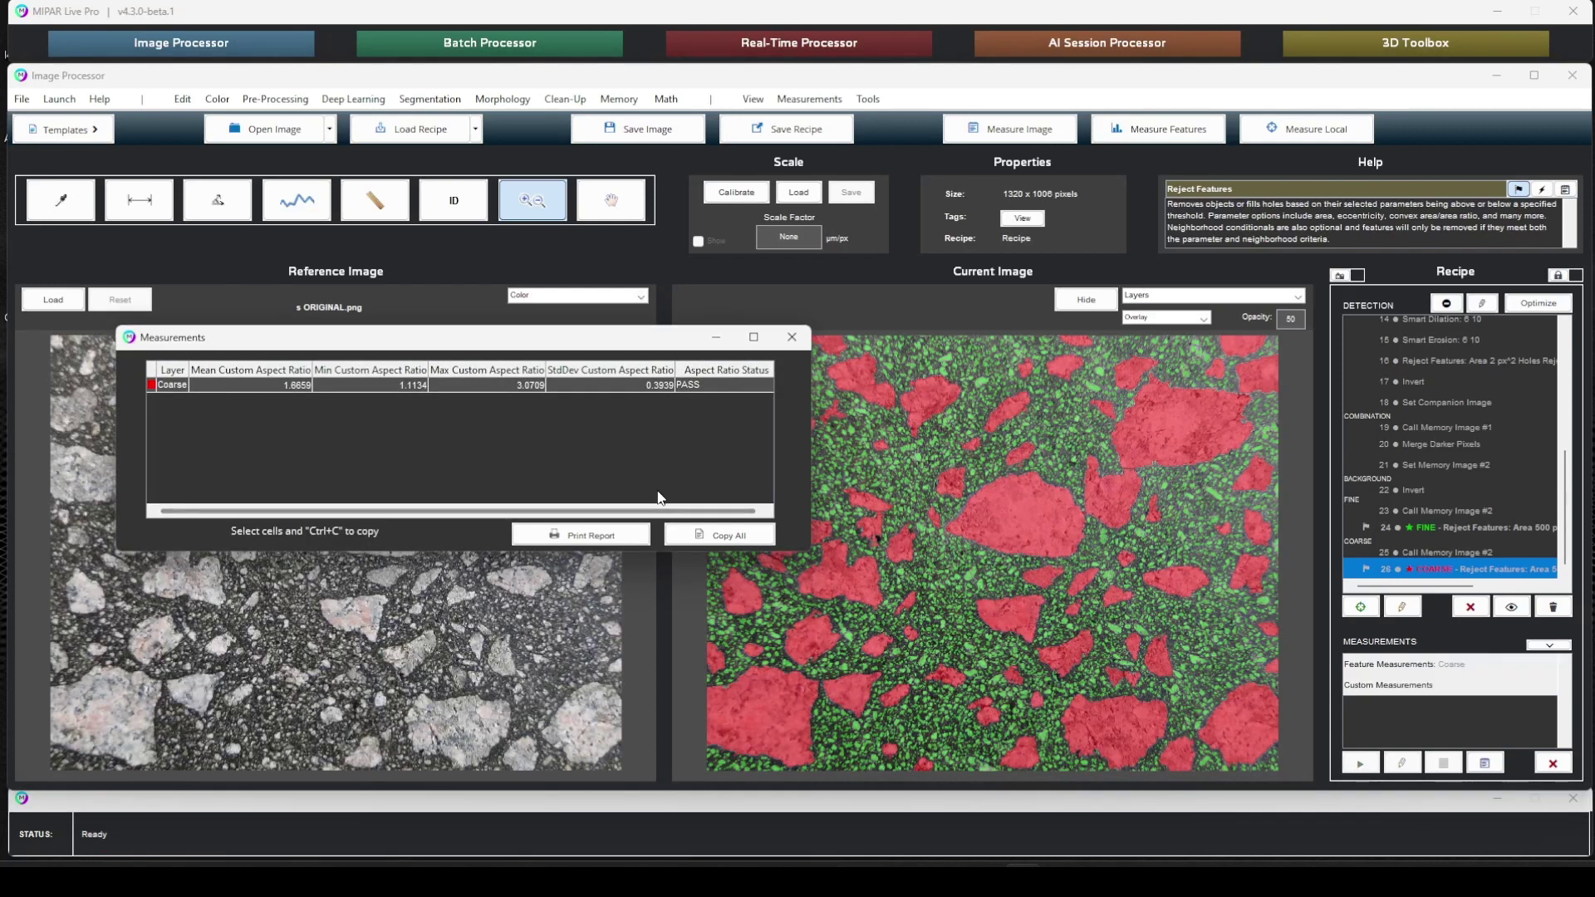
drag(208, 387, 671, 387)
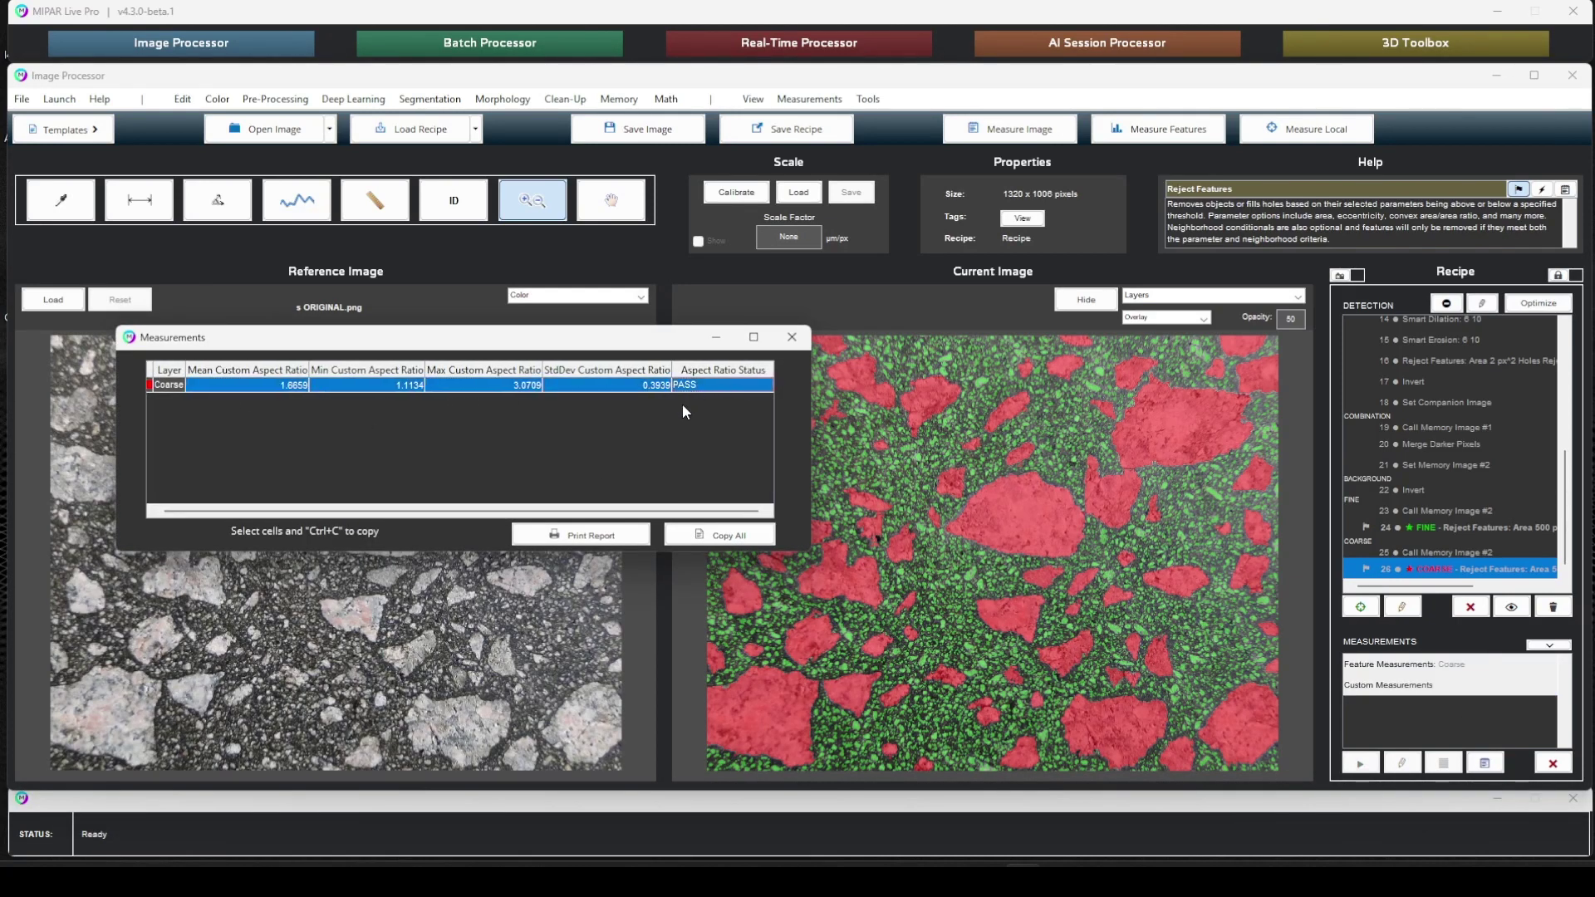
click(239, 386)
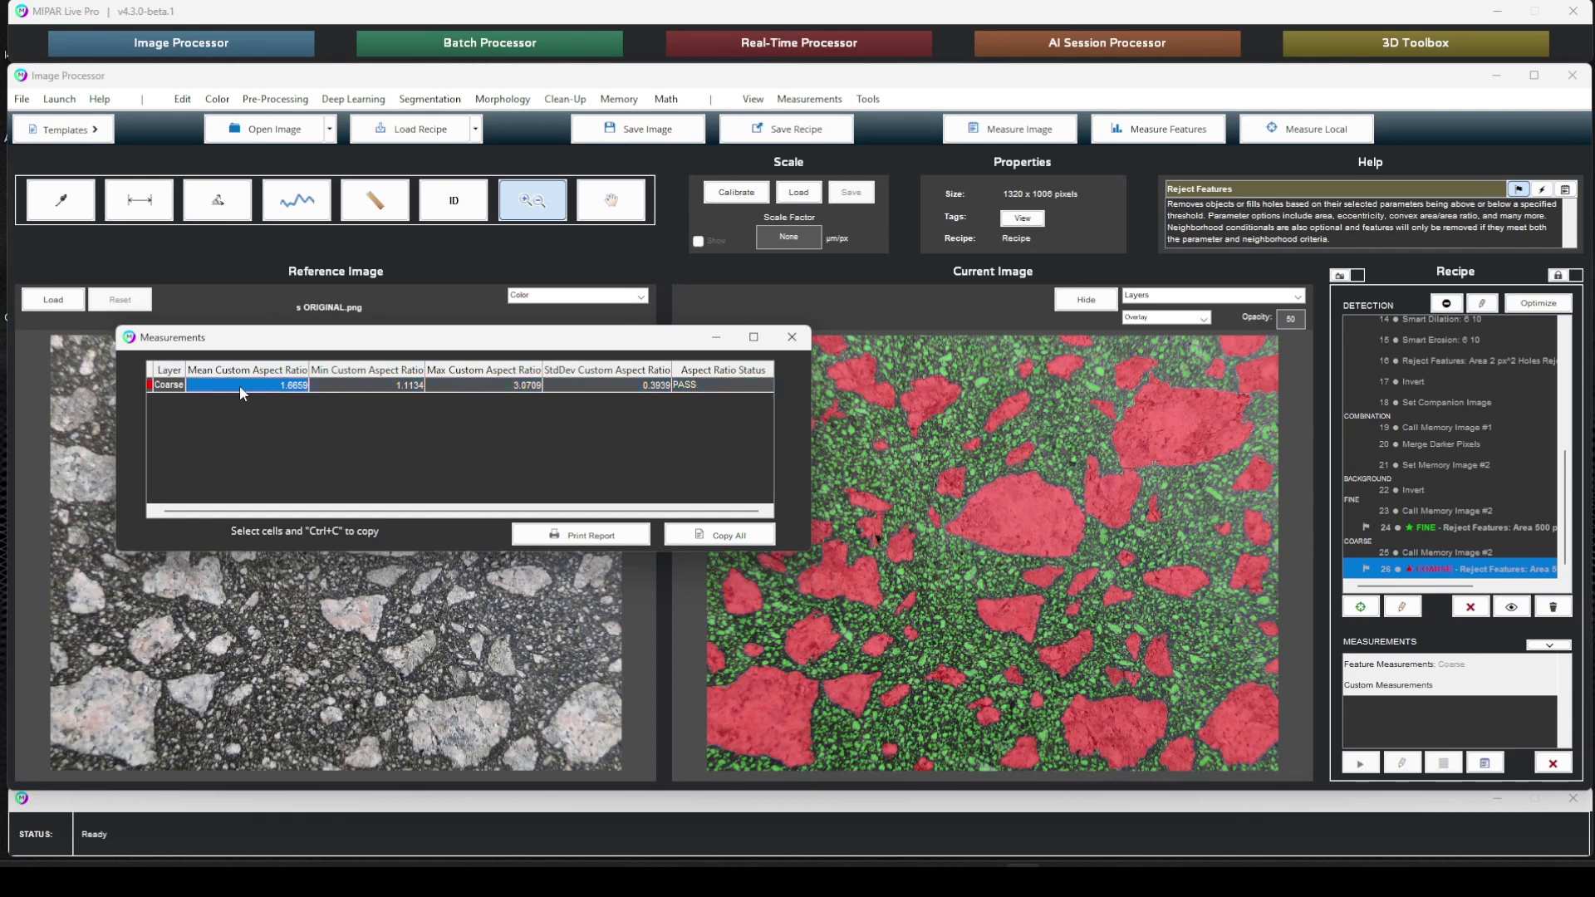